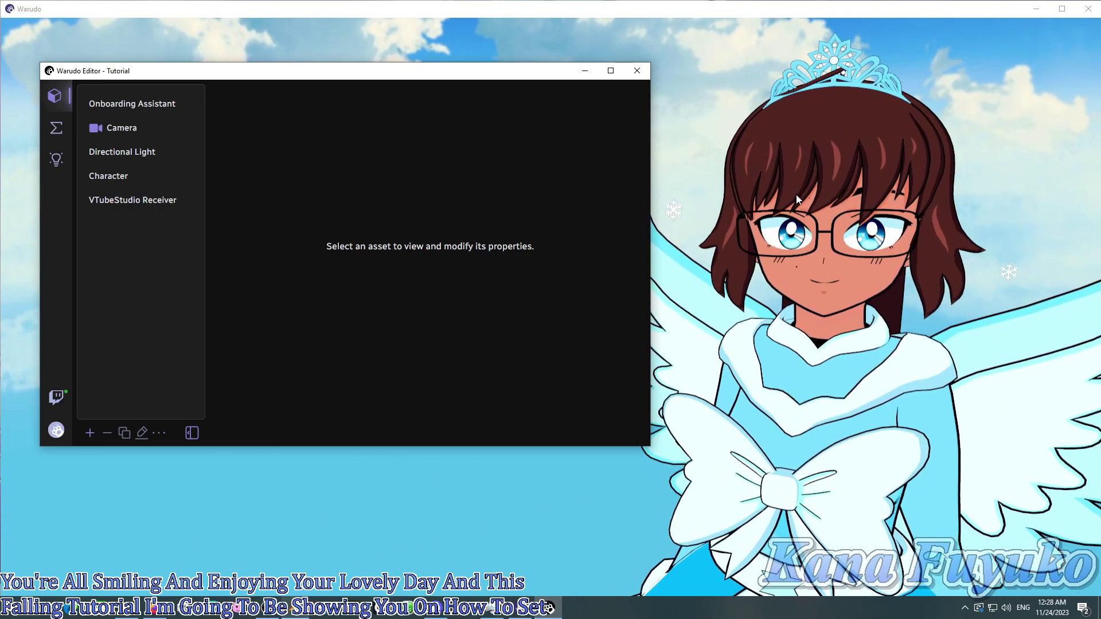
Bring the Warudo Editor window back over the scene, move it slightly lower, and show the Onboarding Assistant
left_click(883, 235)
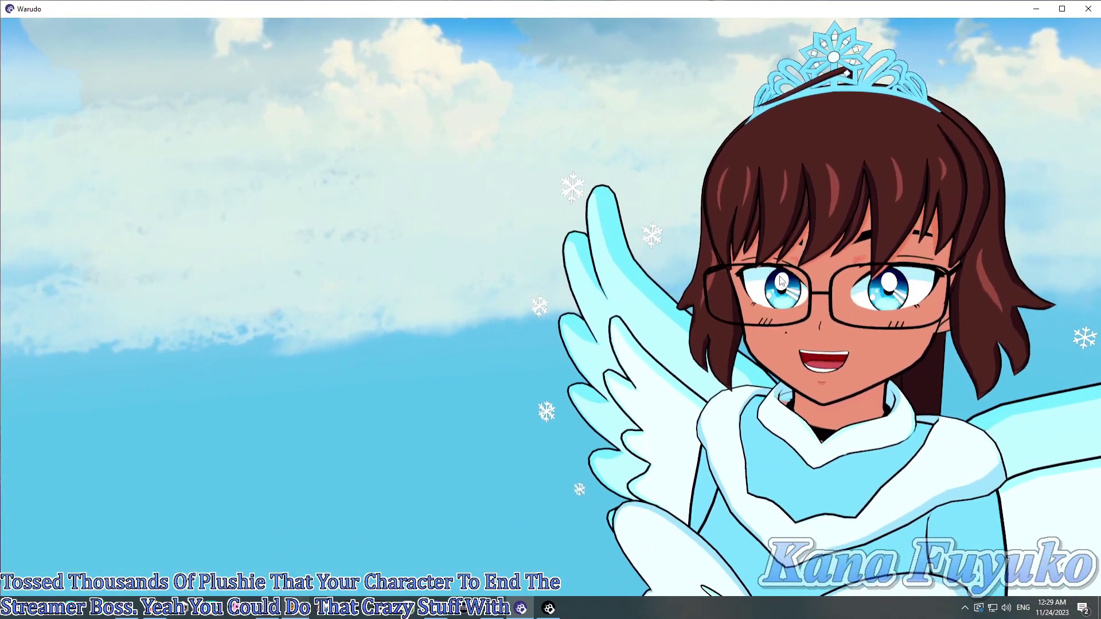
left_click(547, 608)
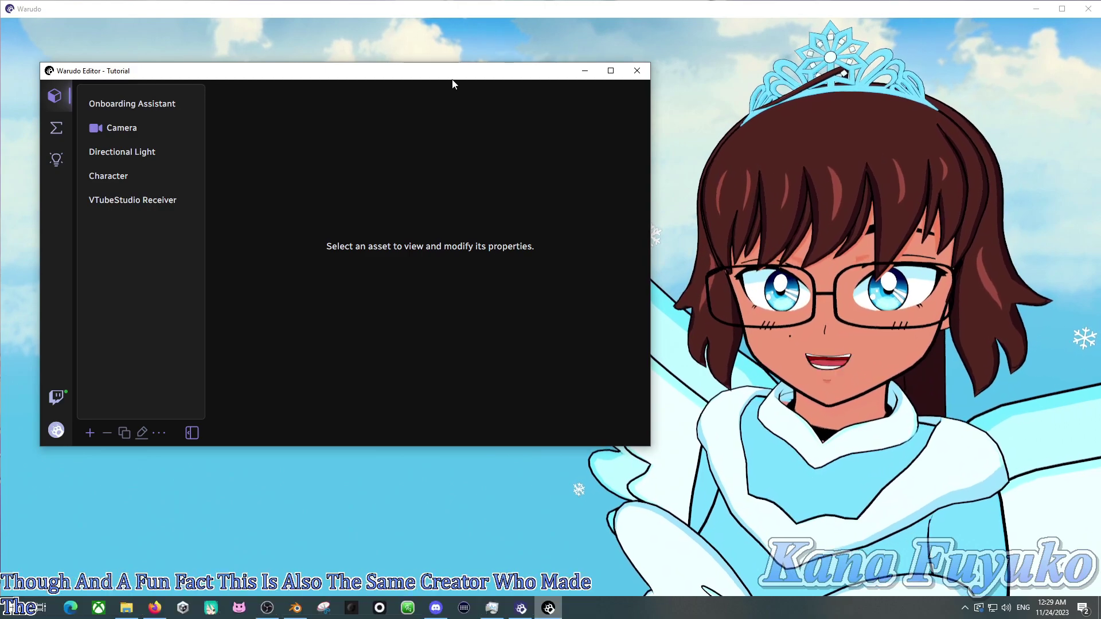
left_click_drag(453, 83, 456, 127)
left_click(158, 147)
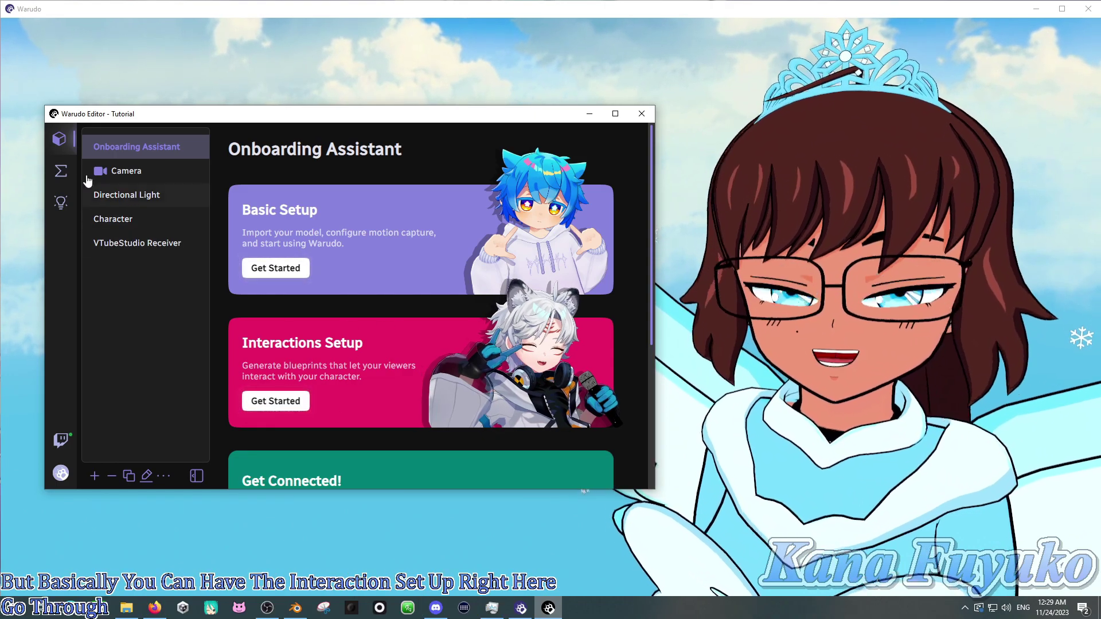
Open the Interactions: Twitch blueprint and examine the nodes that throw props at the character on a Twitch follow
left_click(67, 168)
left_click(147, 177)
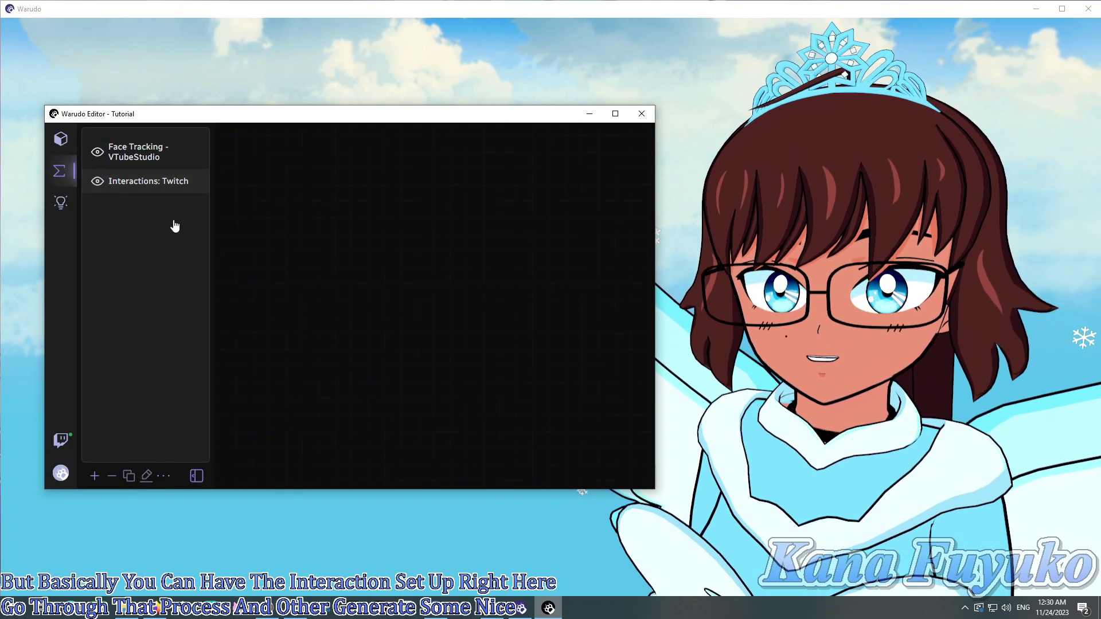
left_click(148, 180)
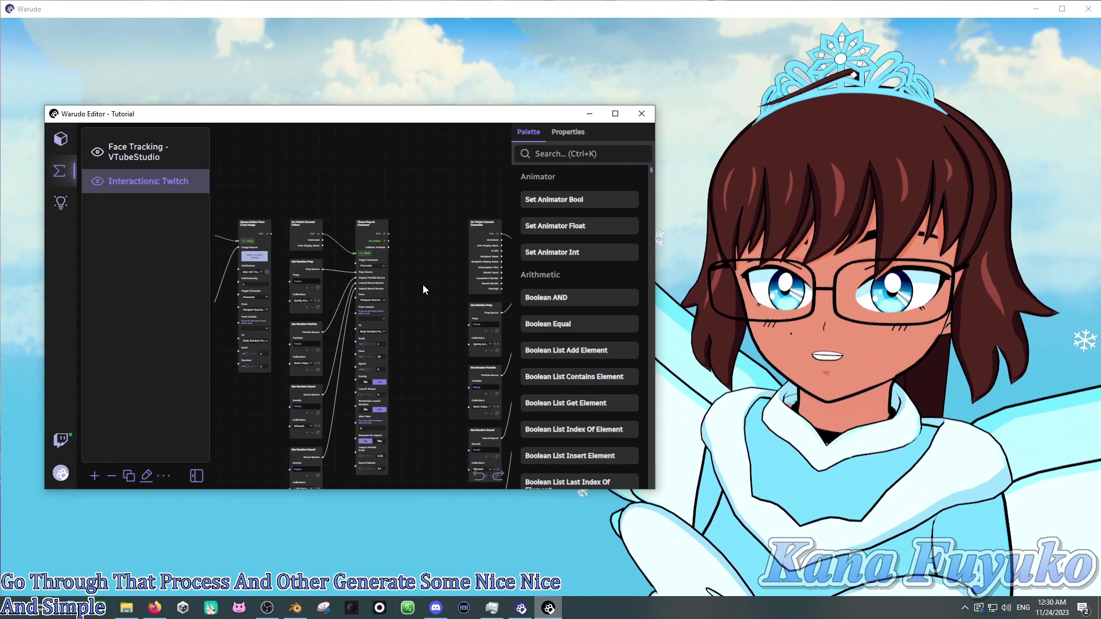
scroll(422, 292, "down", 5)
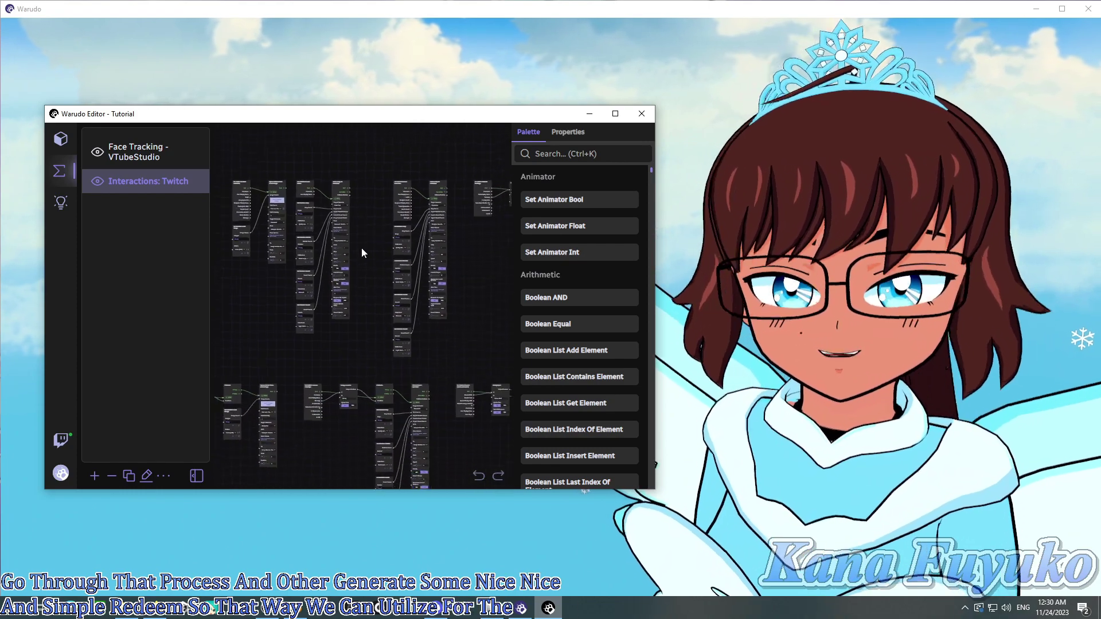
scroll(310, 263, "up", 5)
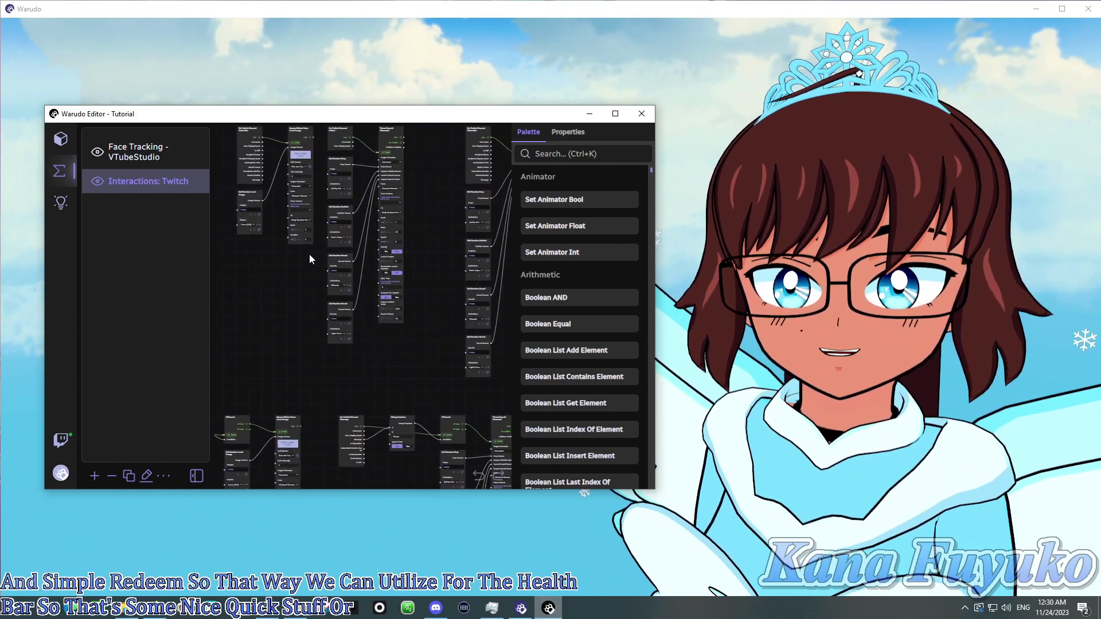
scroll(309, 254, "up", 2)
left_click_drag(320, 221, 284, 334)
scroll(284, 312, "up", 1)
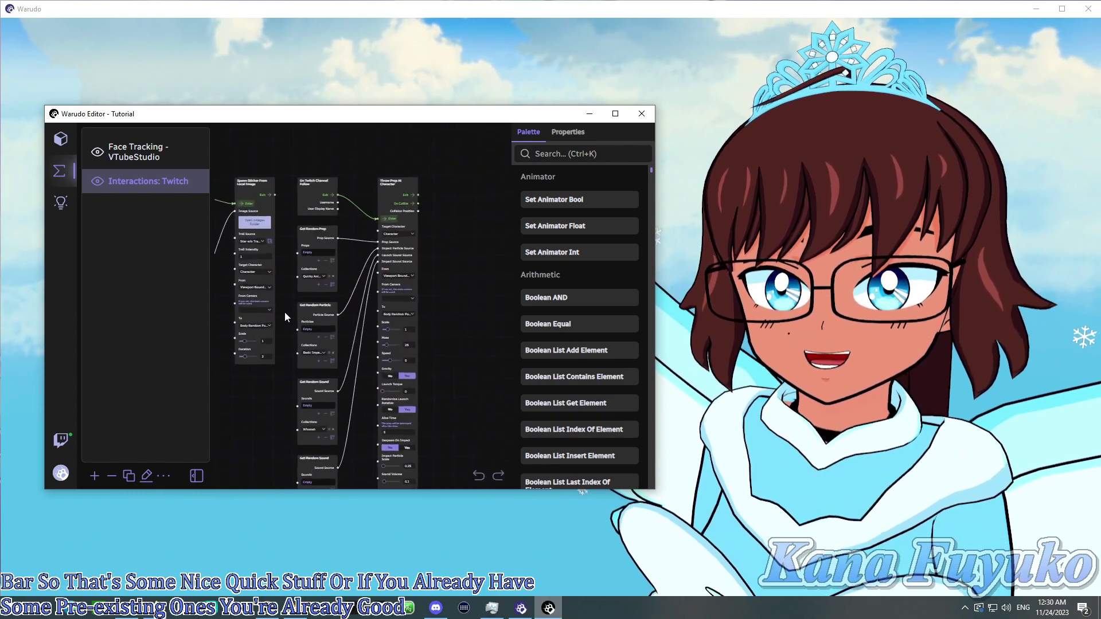
scroll(284, 306, "up", 4)
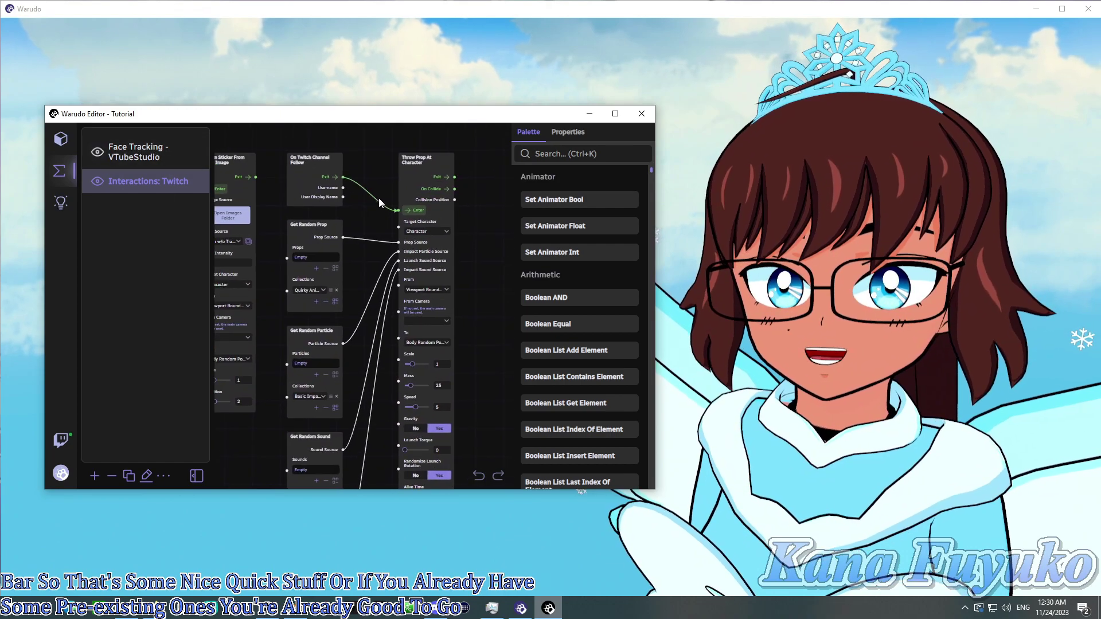
left_click_drag(383, 201, 367, 268)
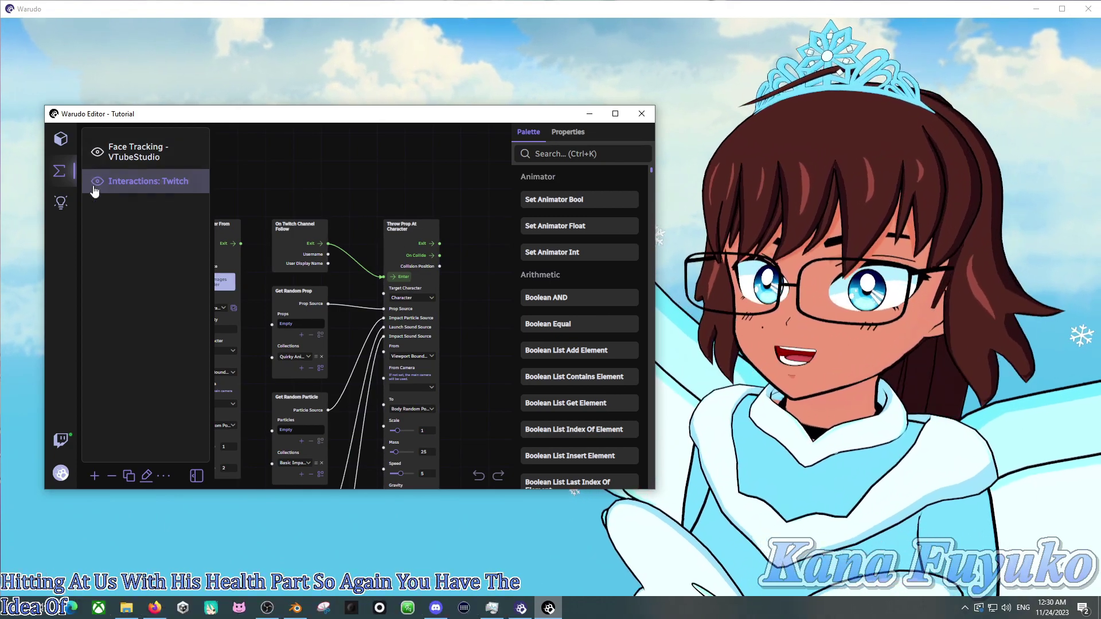
Find Feline's Heart Containers in the Discover section using the search term Health and open its details page
left_click(68, 137)
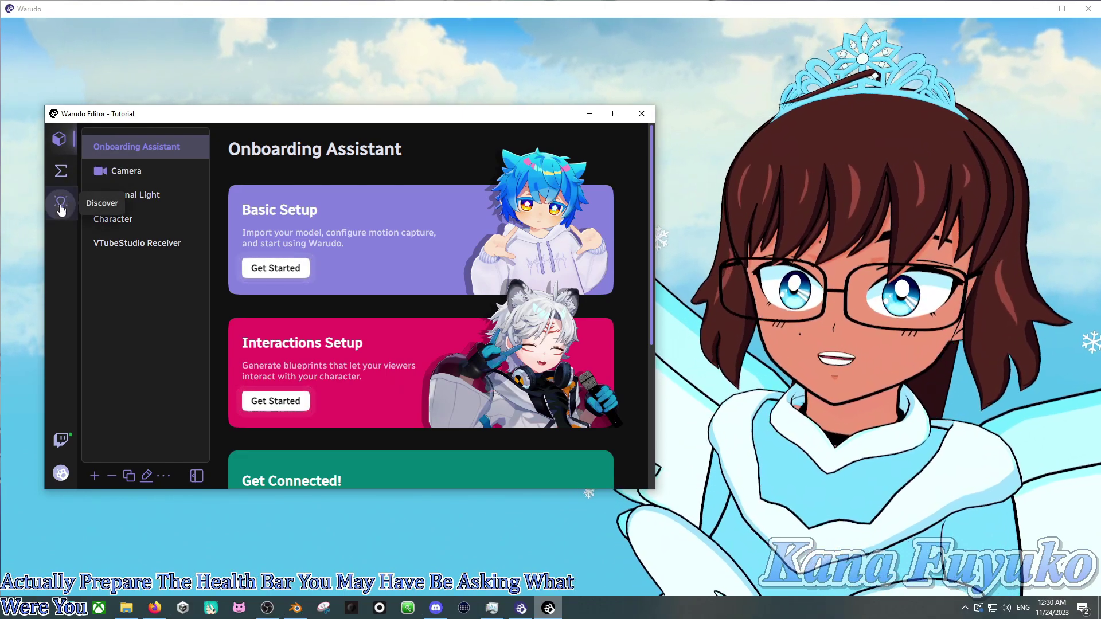
left_click(60, 207)
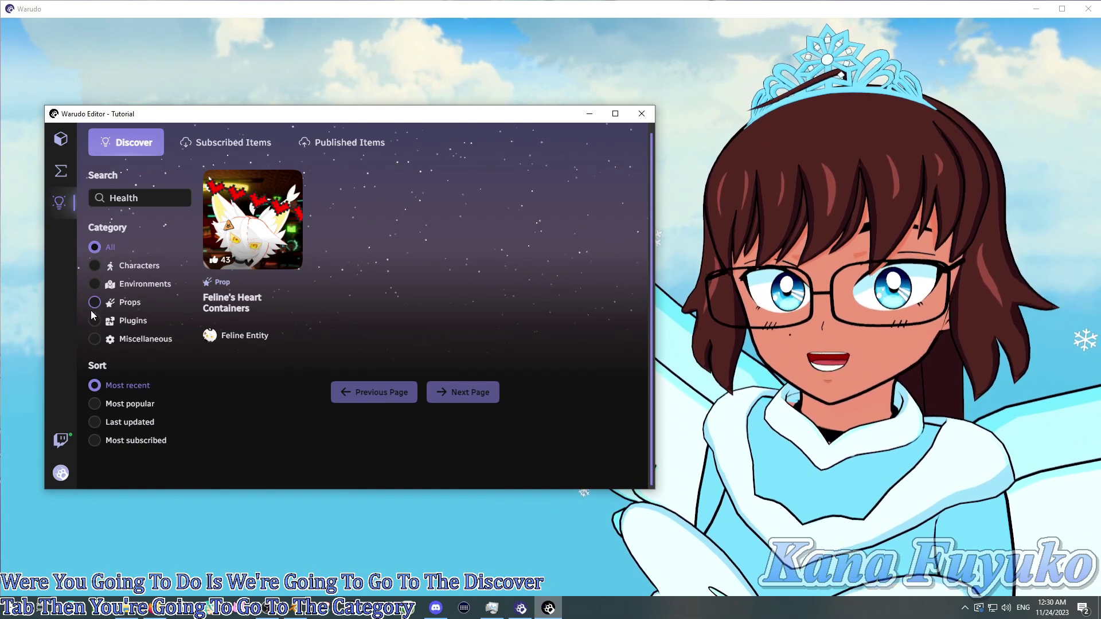
double_click(137, 201)
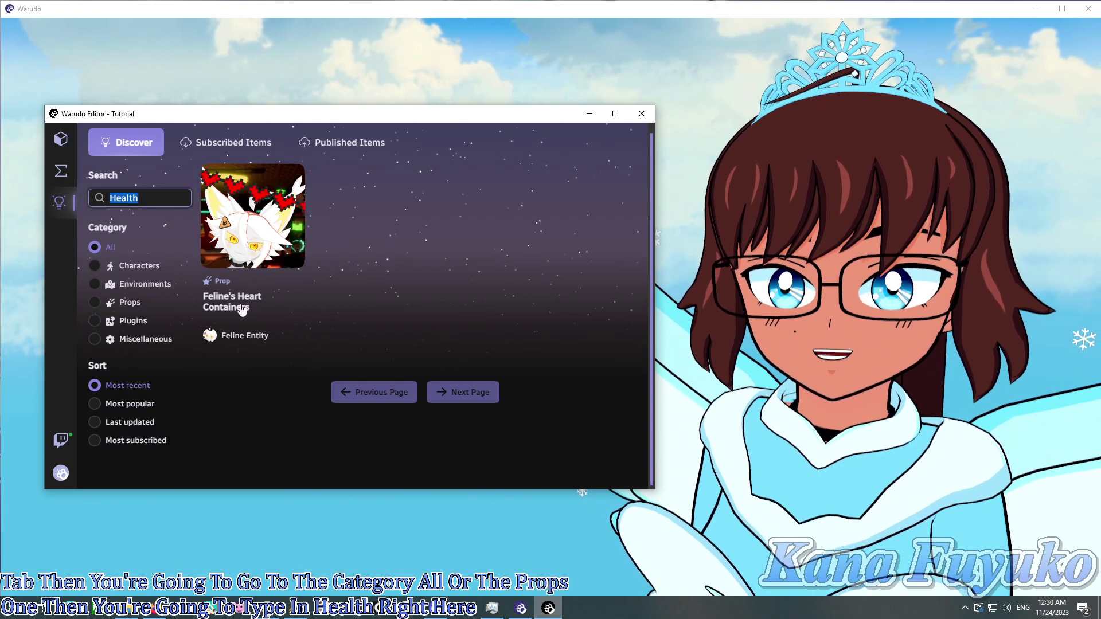
left_click(243, 274)
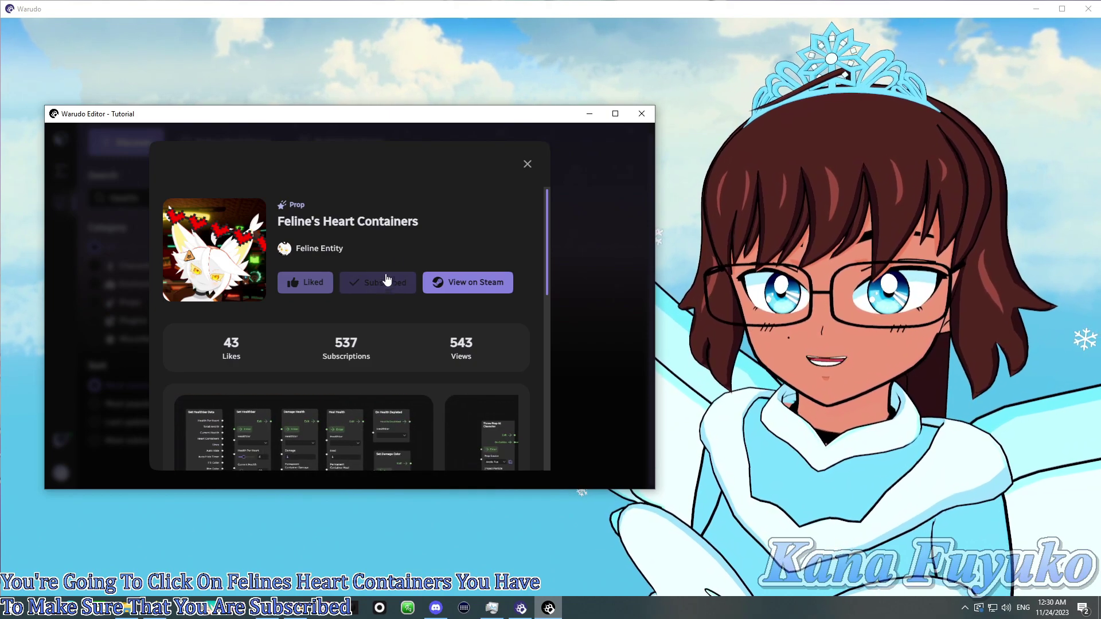
Examine the Feline's Heart Containers details, including its subscription status, description and the example node setup image
scroll(319, 241, "down", 1)
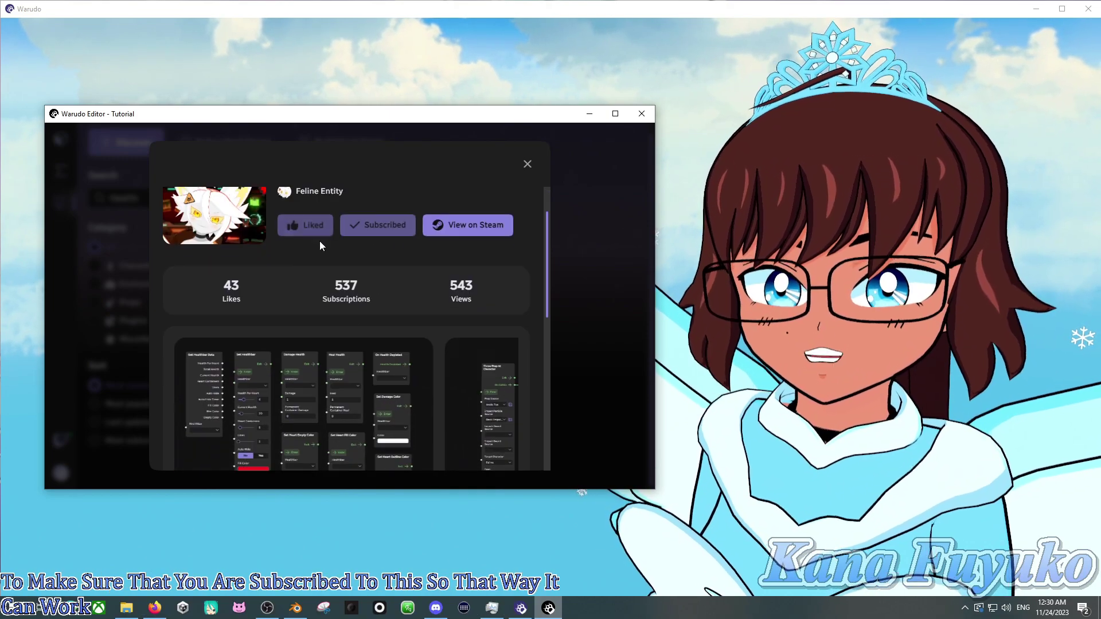
scroll(305, 256, "down", 3)
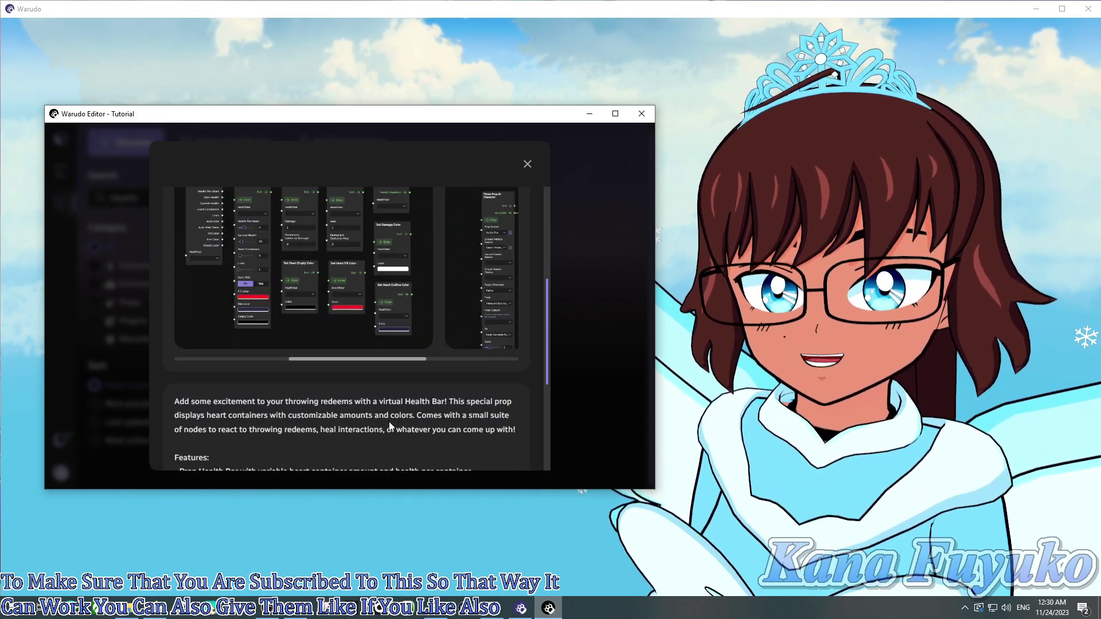
scroll(381, 326, "up", 1)
left_click(381, 317)
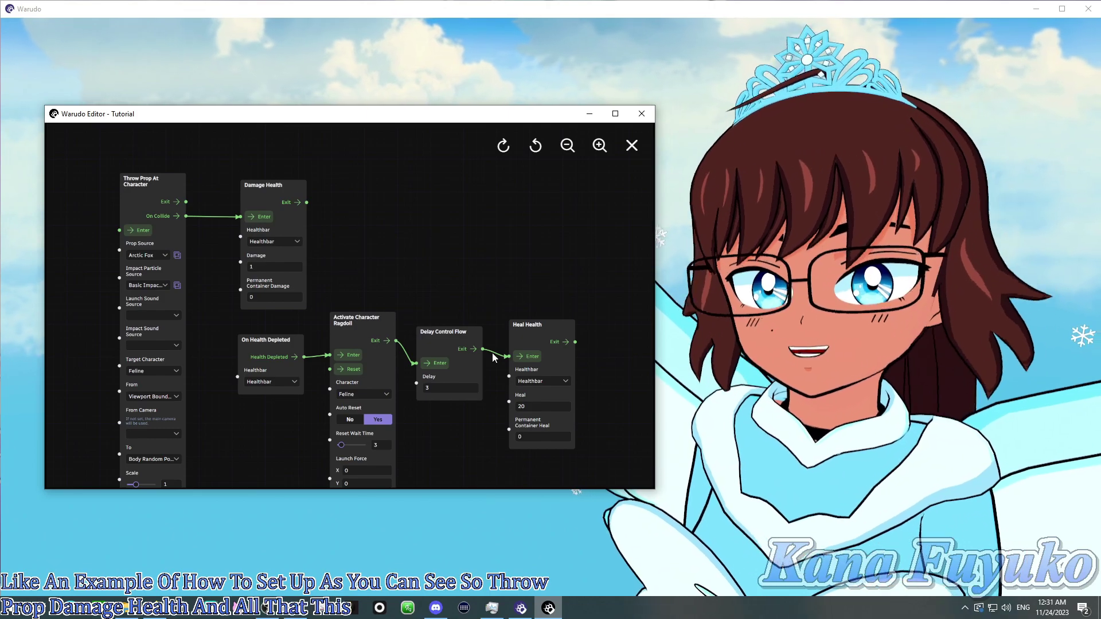
left_click(633, 148)
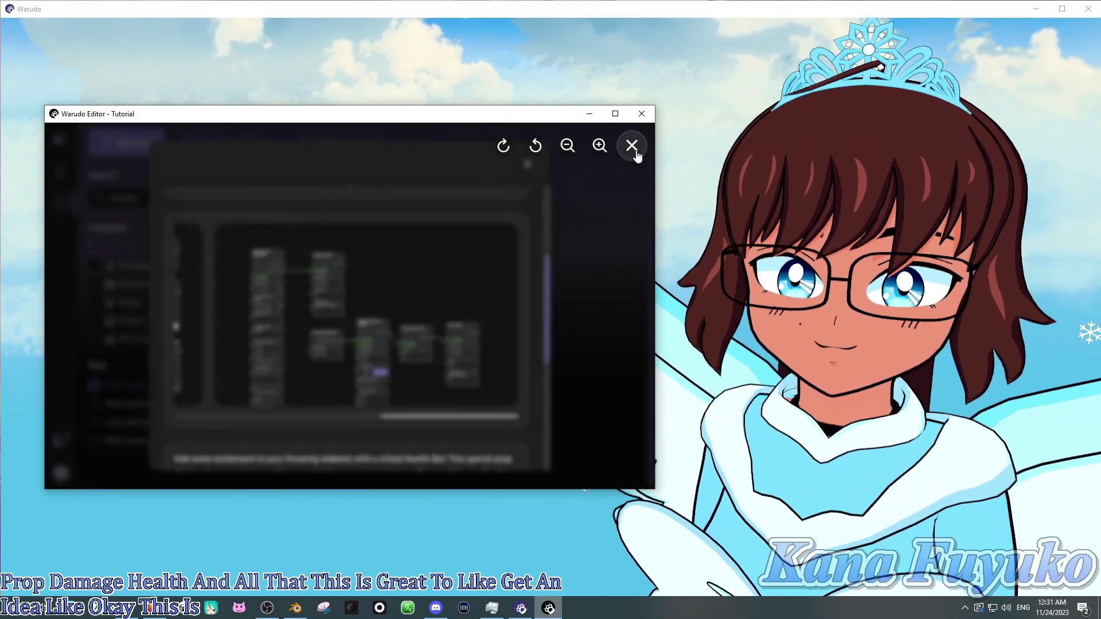
left_click(526, 165)
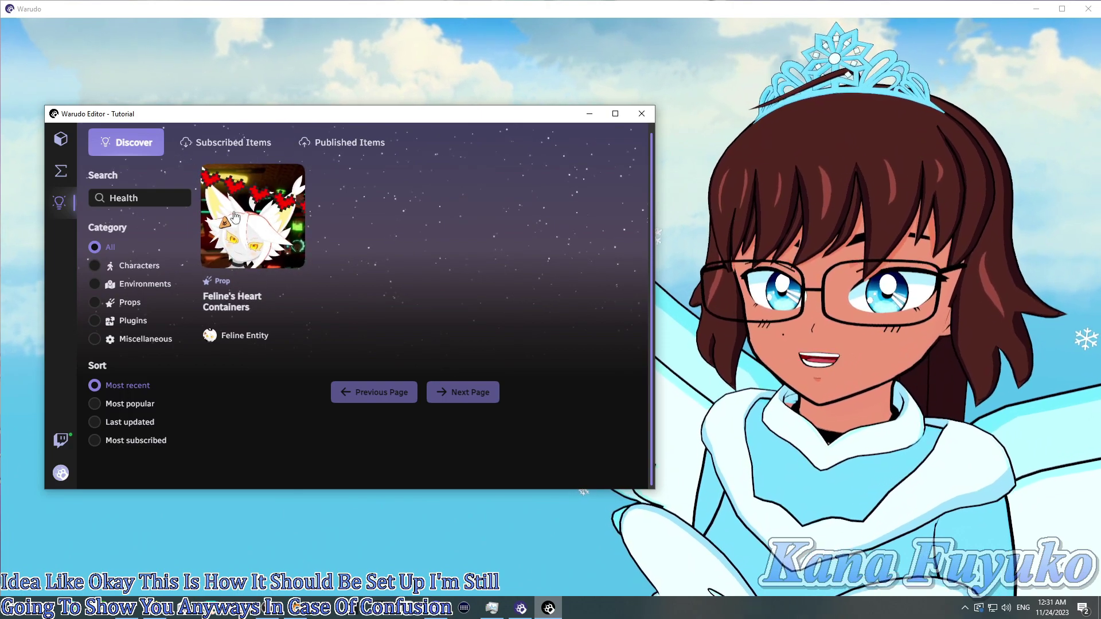
left_click(228, 233)
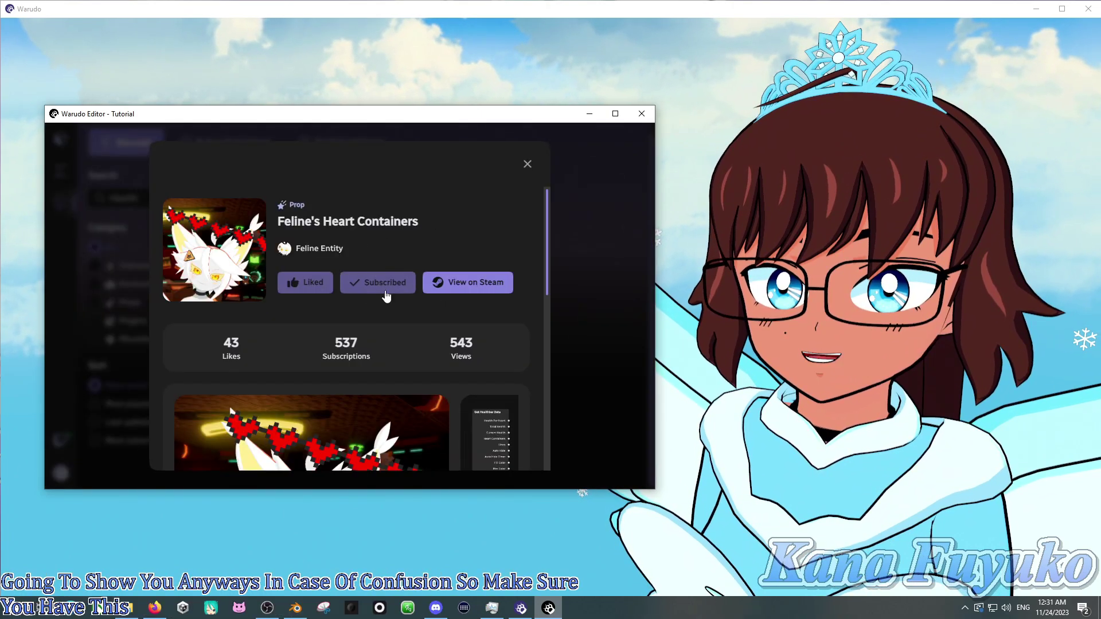
left_click(526, 165)
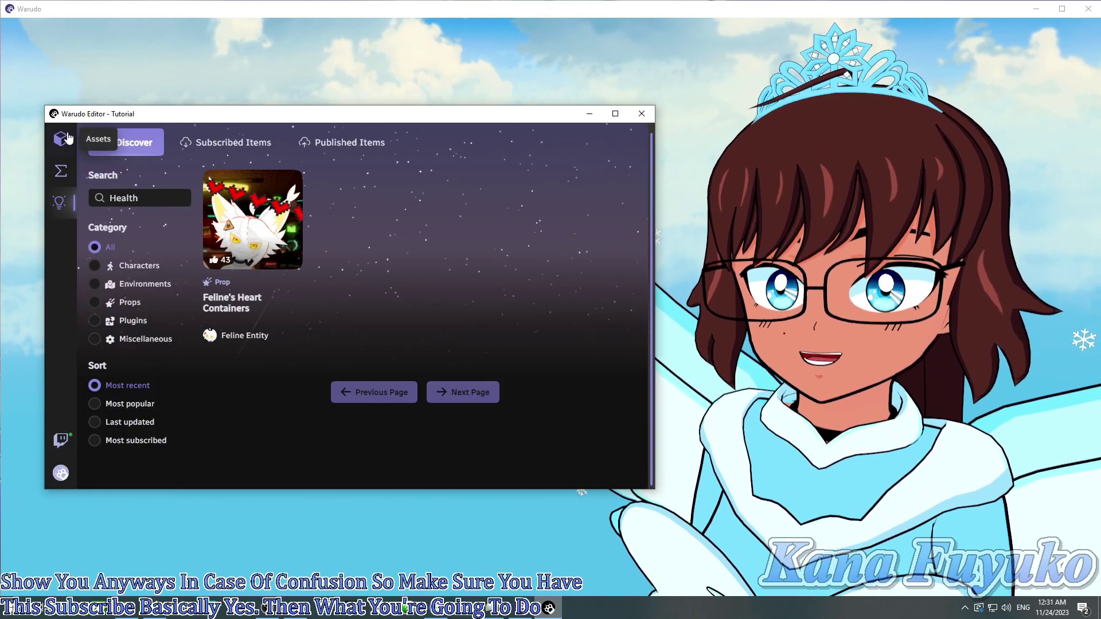
Add a Healthbar asset from the Interactables category to the scene
left_click(64, 137)
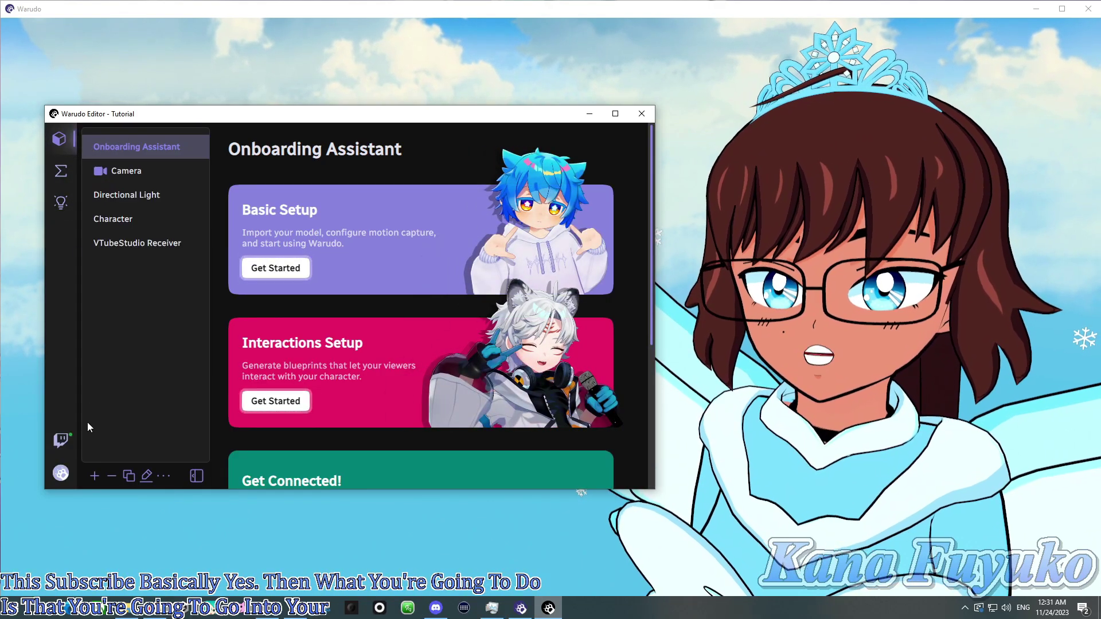
left_click(93, 477)
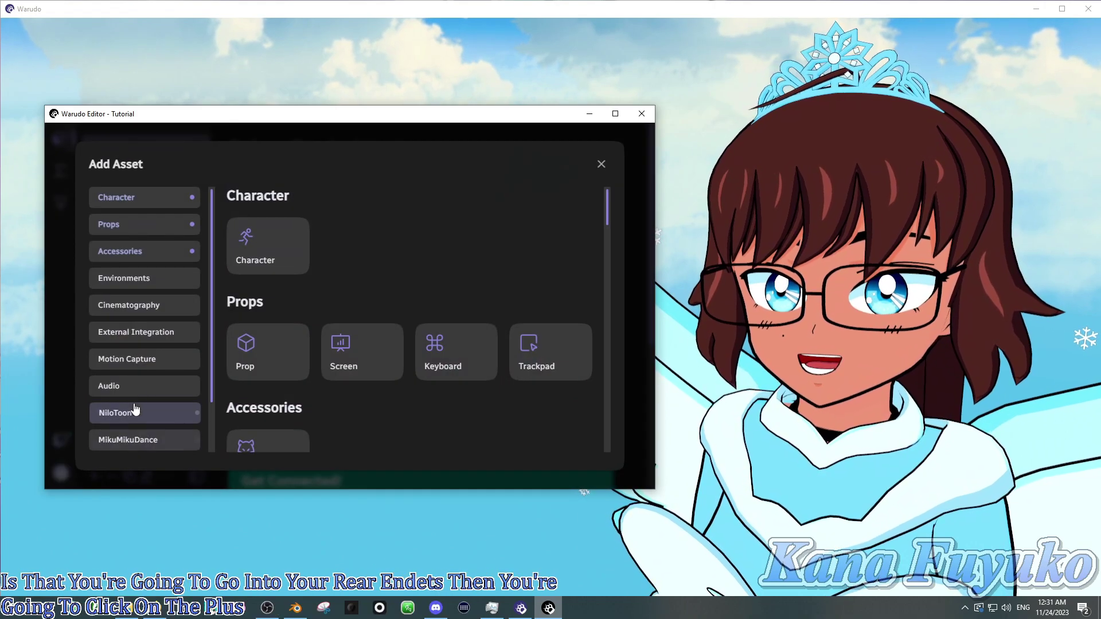
scroll(159, 322, "down", 2)
left_click(153, 408)
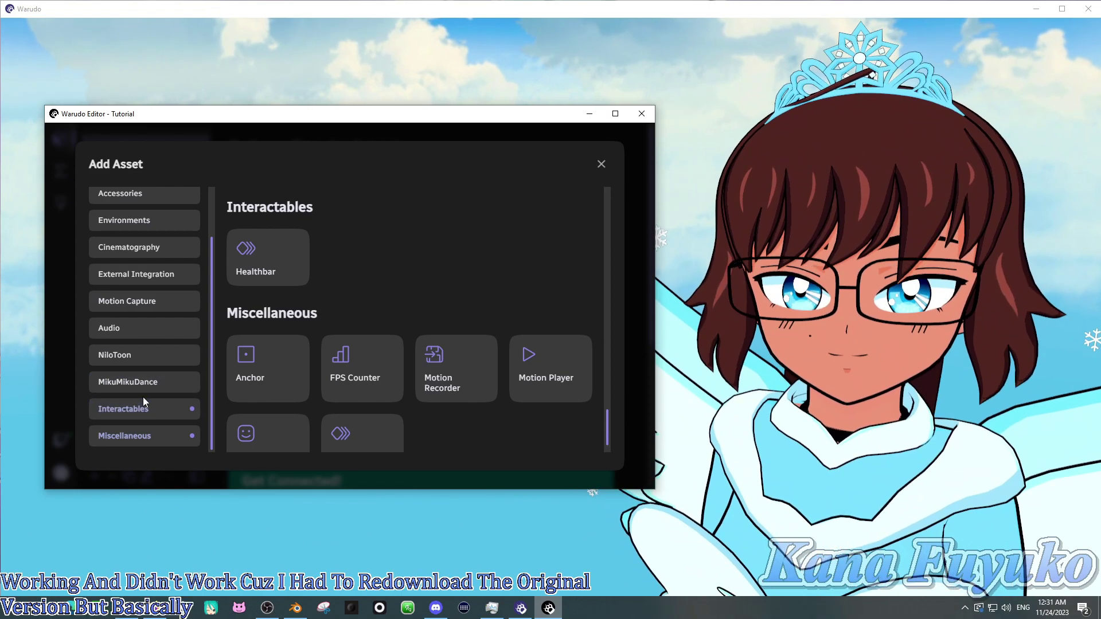
left_click(139, 411)
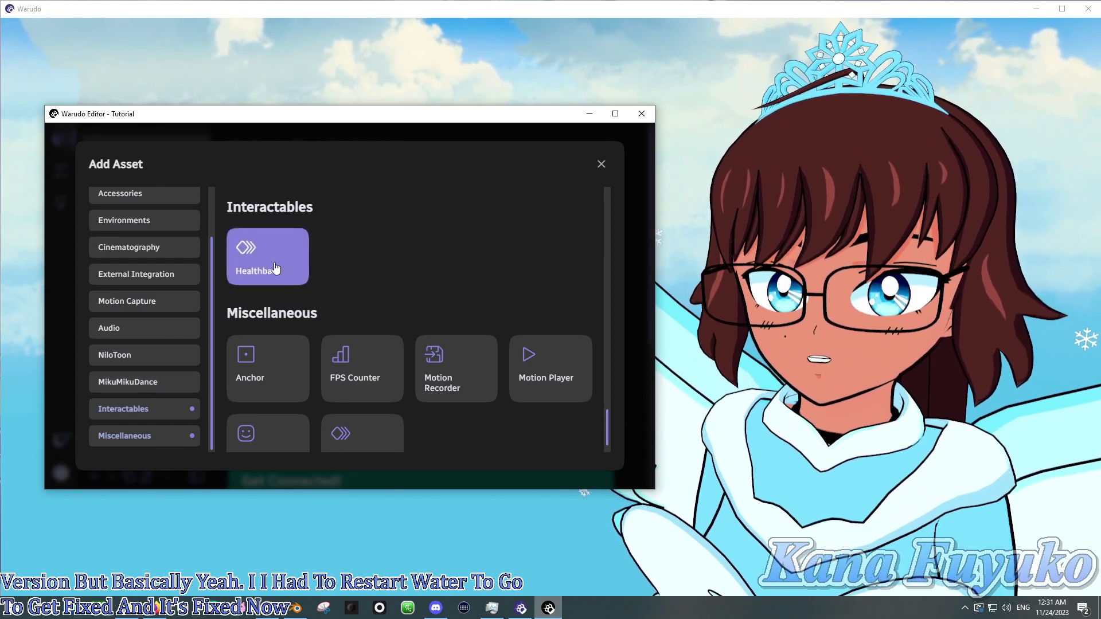
left_click(276, 268)
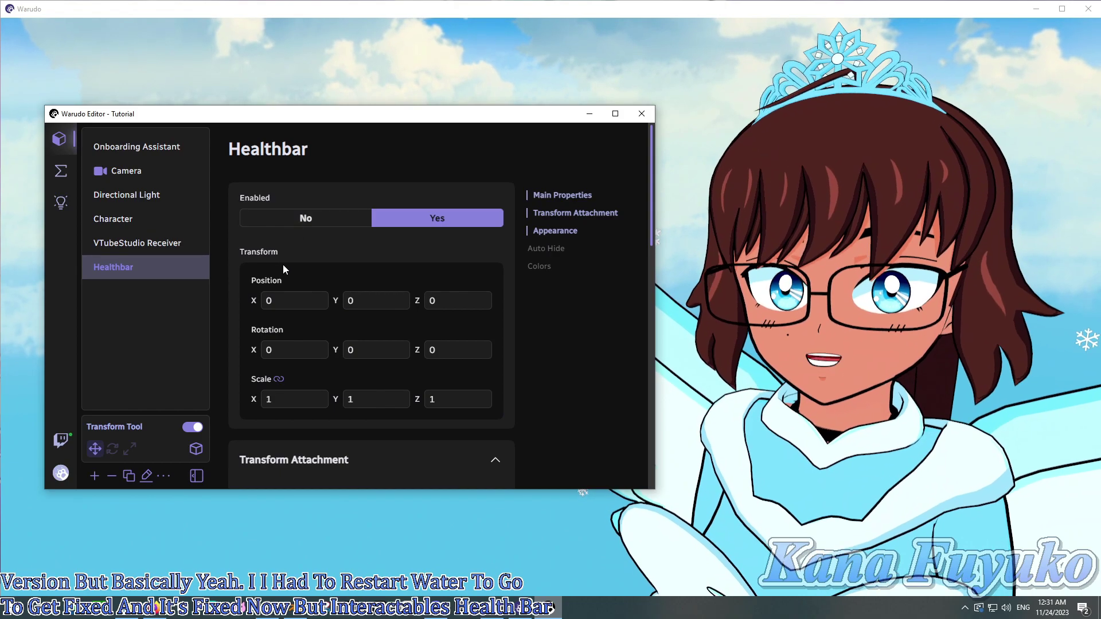
Inspect the Healthbar's properties and its placement relative to the full-body character in the scene
scroll(283, 268, "down", 3)
scroll(281, 274, "up", 3)
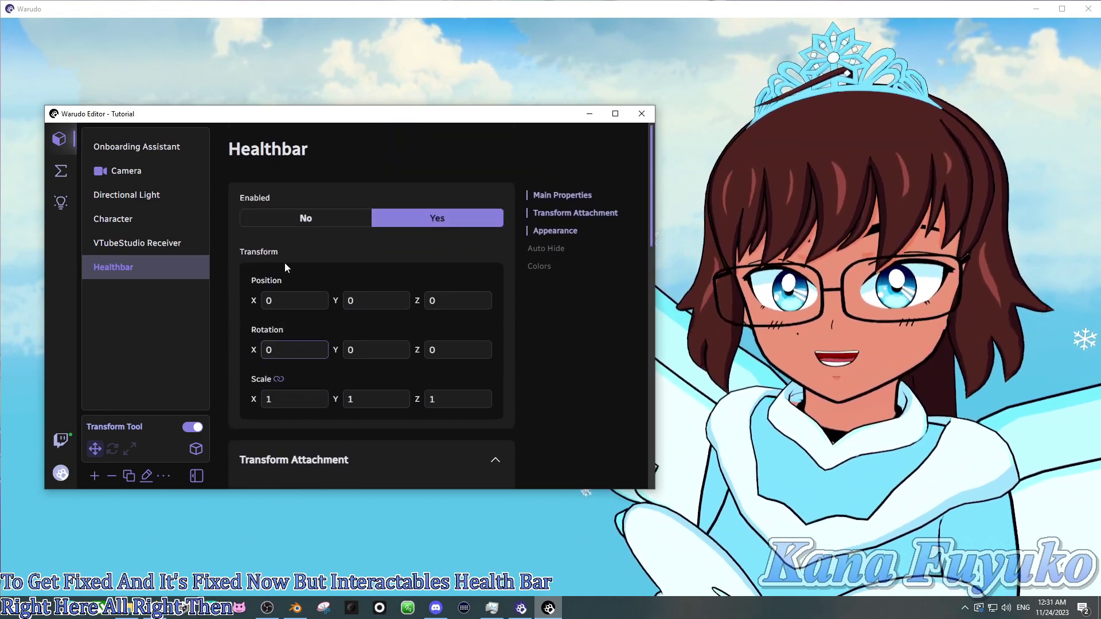
left_click(718, 421)
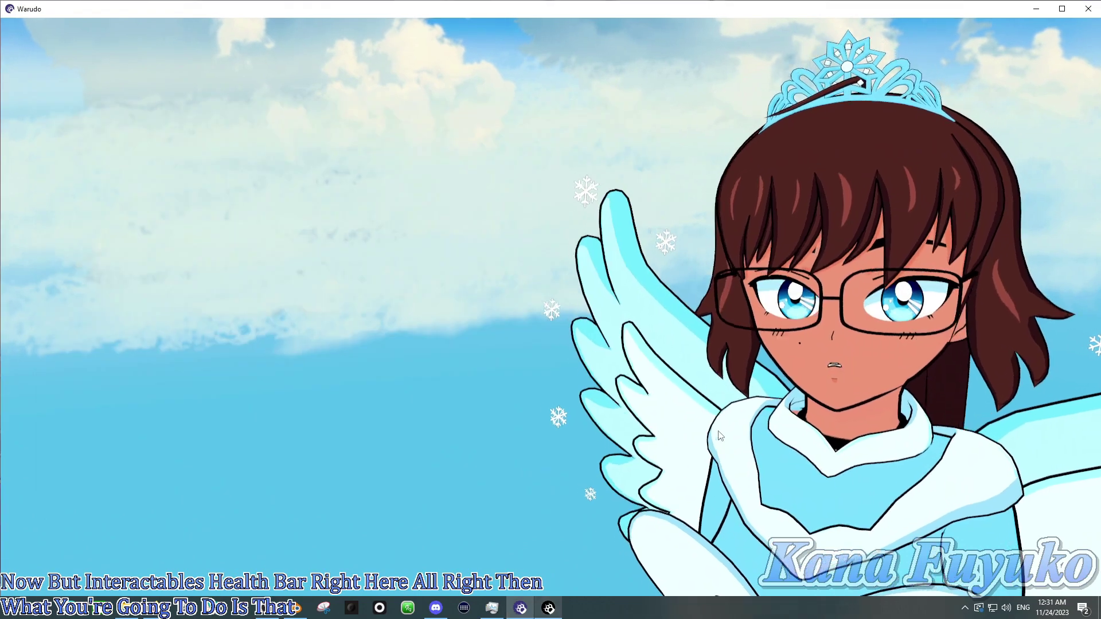
scroll(718, 426, "down", 5)
mouse_move(740, 447)
middle_mouse_down()
mouse_move(757, 298)
mouse_move(785, 286)
middle_mouse_up()
scroll(756, 297, "down", 1)
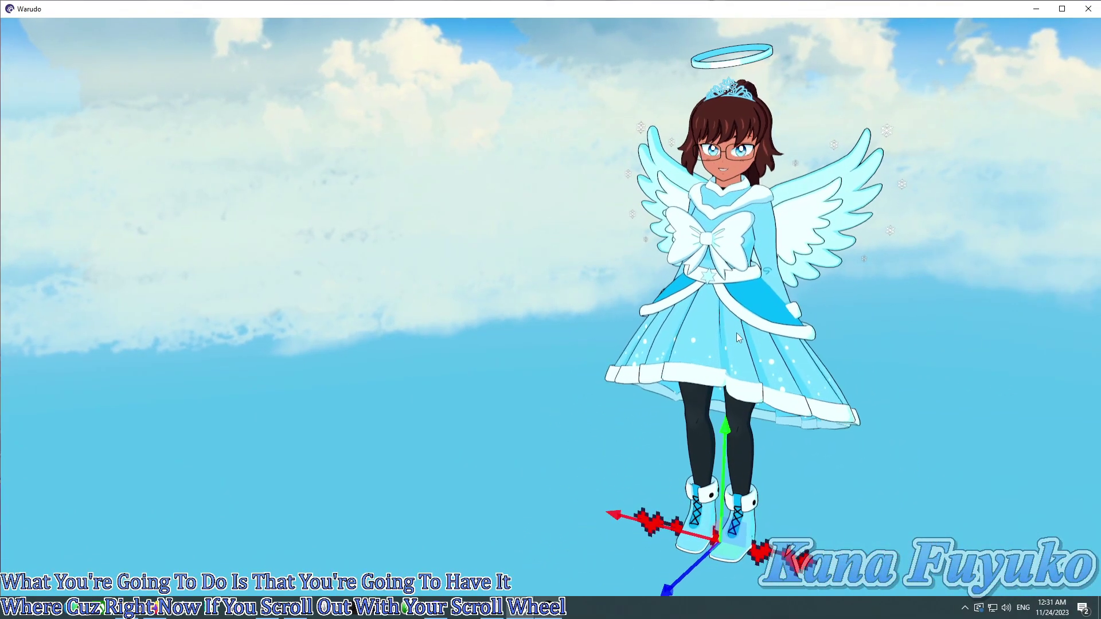
middle_click_drag(690, 326, 718, 341)
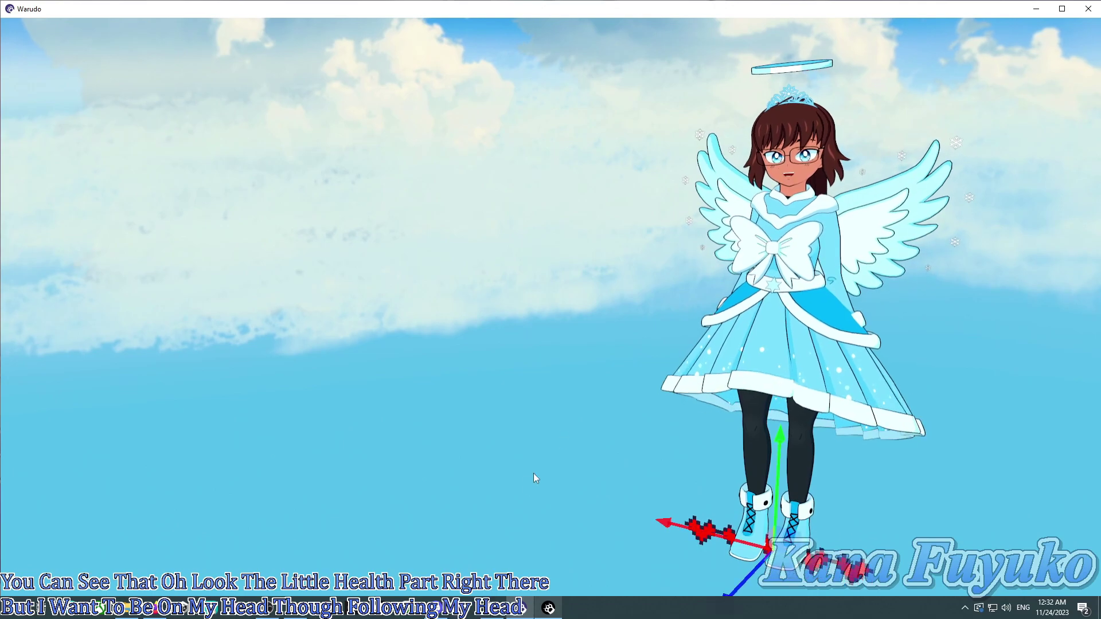
Attach the Healthbar to the Character's Head bone through its transform attachment
left_click(548, 607)
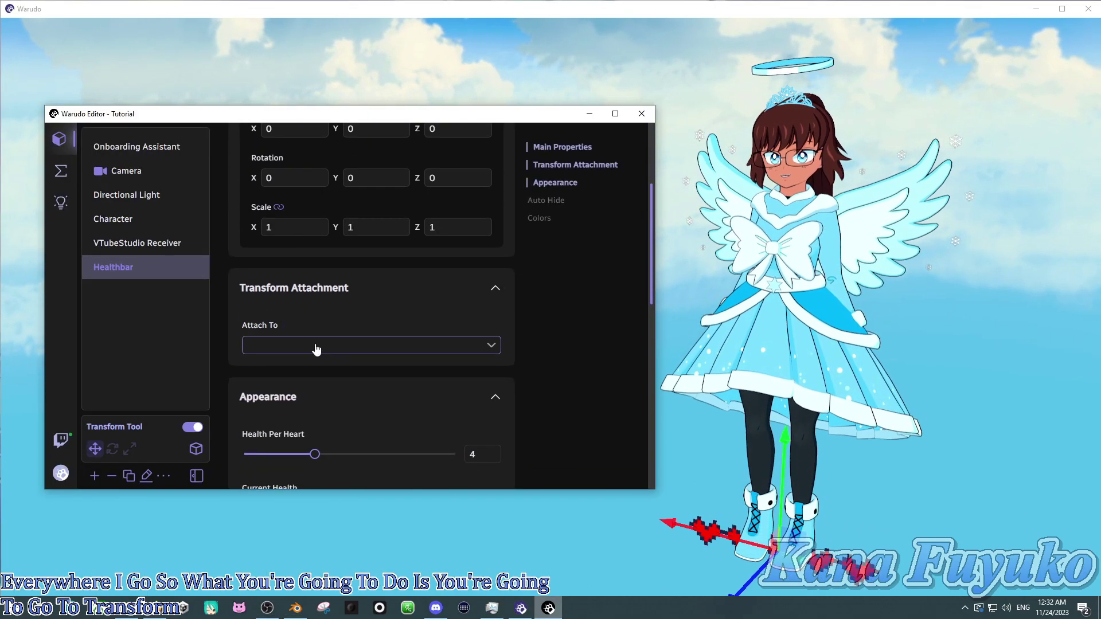
left_click(314, 347)
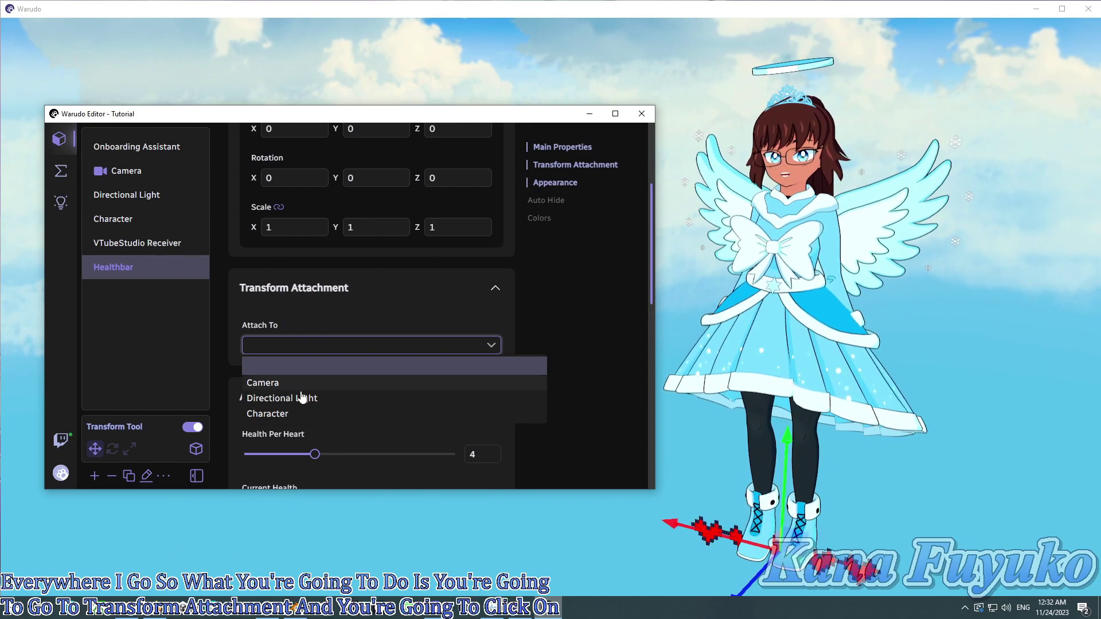
left_click(295, 414)
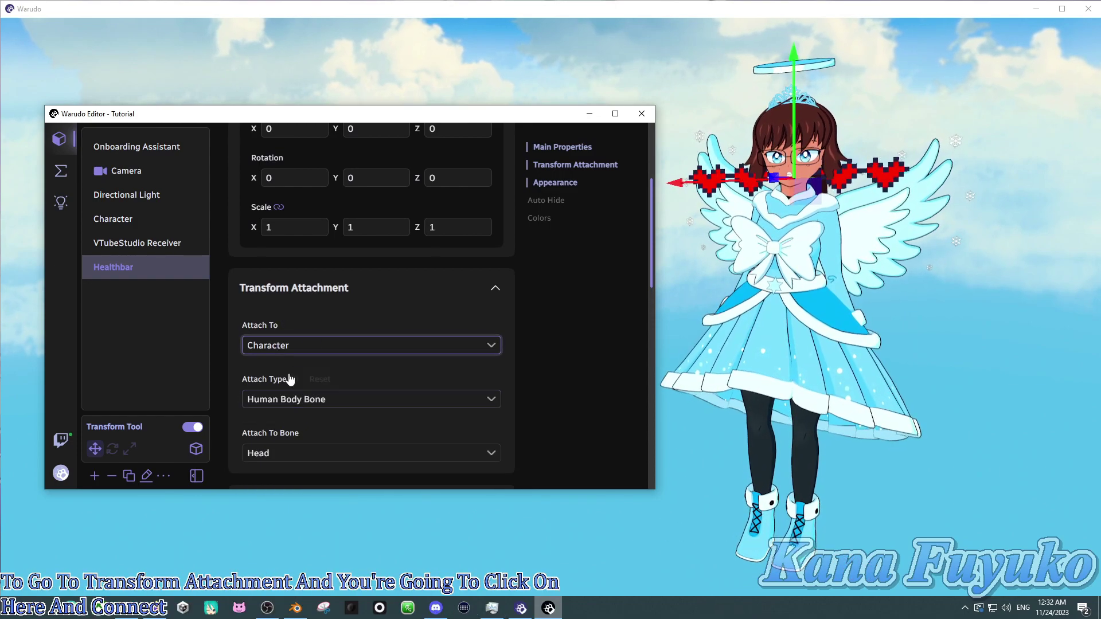
scroll(290, 359, "down", 1)
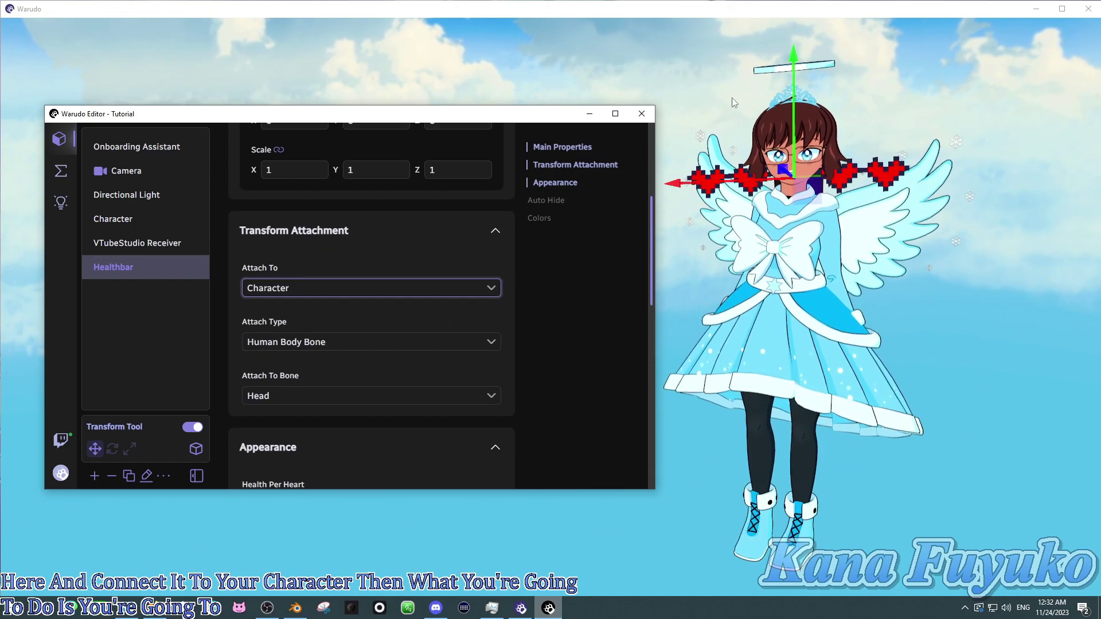
scroll(363, 260, "up", 4)
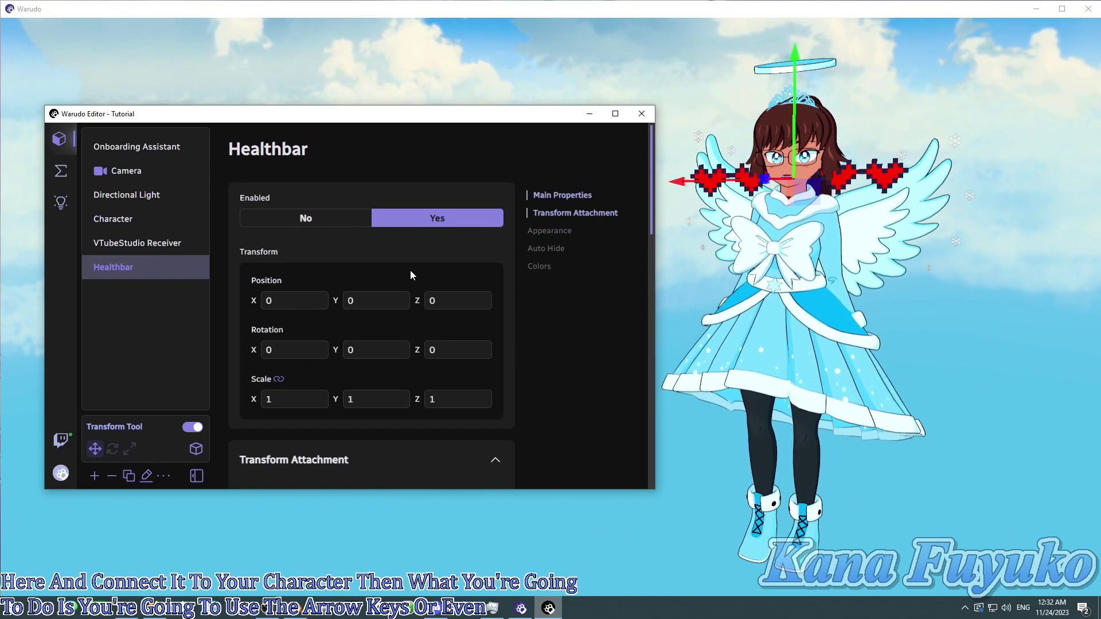
Raise the Healthbar vertically so its row of hearts sits above the character's halo
left_click(760, 274)
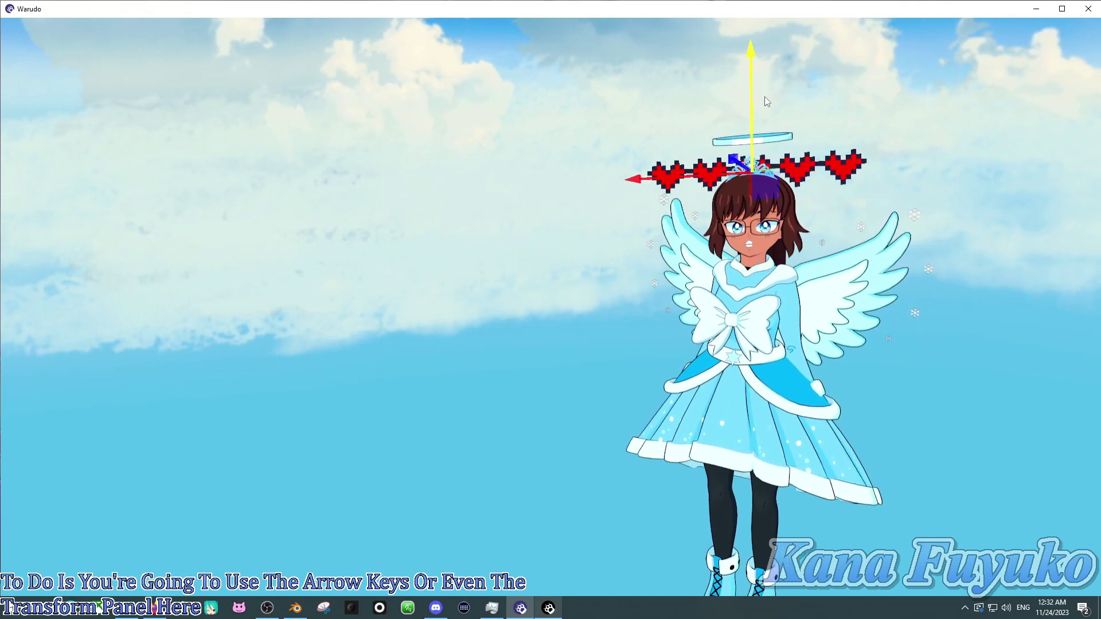
left_click_drag(764, 94, 768, 46)
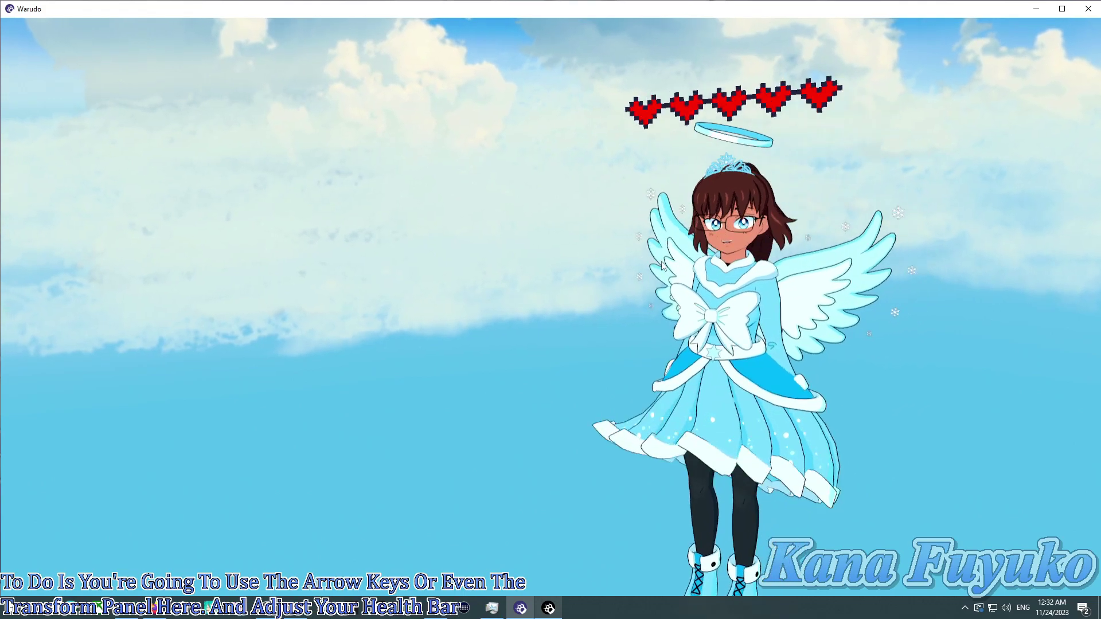
scroll(660, 267, "up", 4)
middle_click_drag(659, 267, 679, 379)
scroll(679, 379, "up", 3)
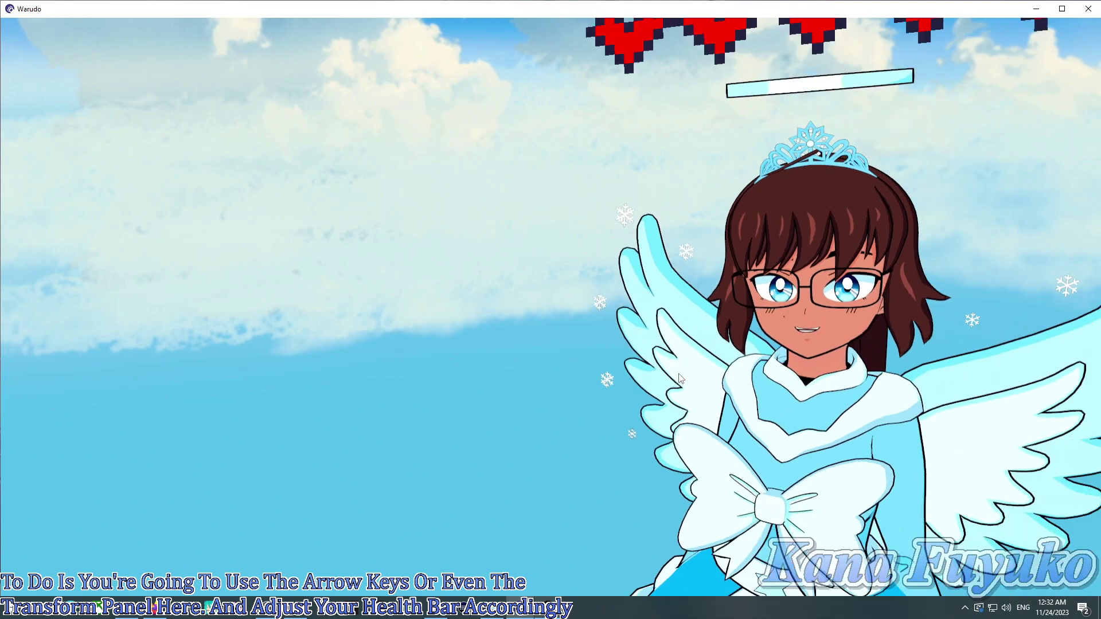
scroll(680, 379, "down", 3)
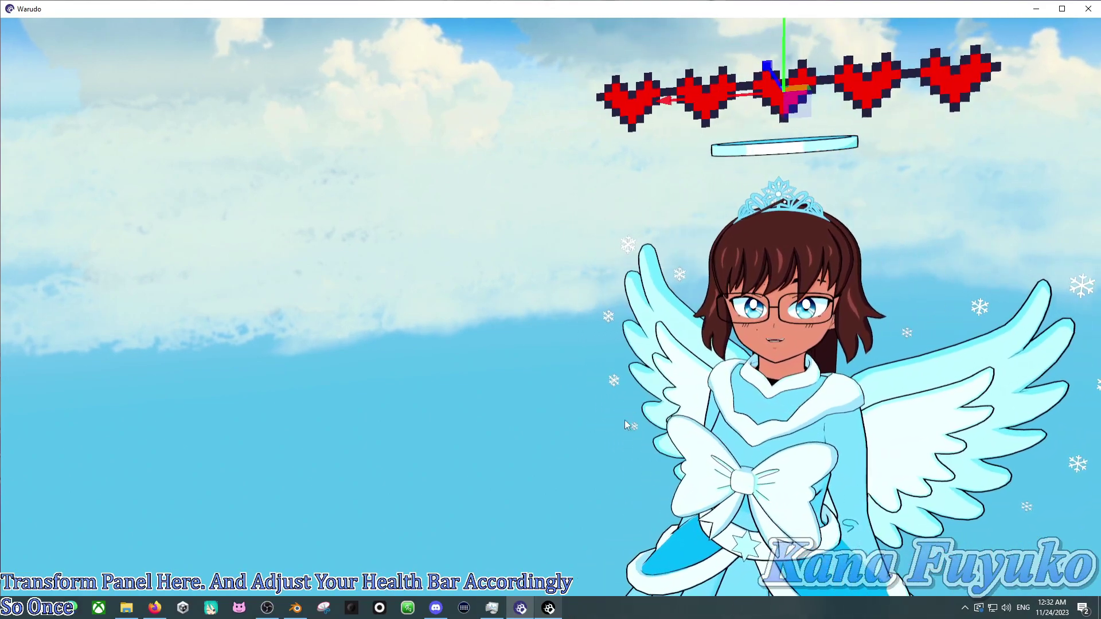
Try Health Per Heart values of 8, 5 and 2 on the Healthbar and return the setting to 4
left_click(548, 608)
scroll(450, 380, "down", 4)
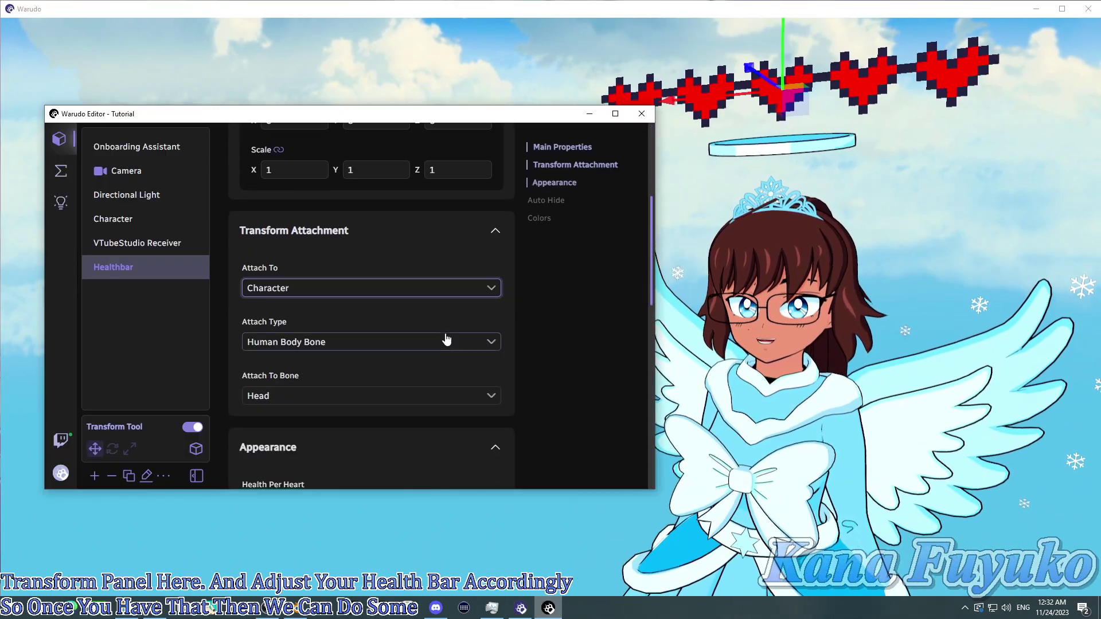
scroll(445, 338, "down", 5)
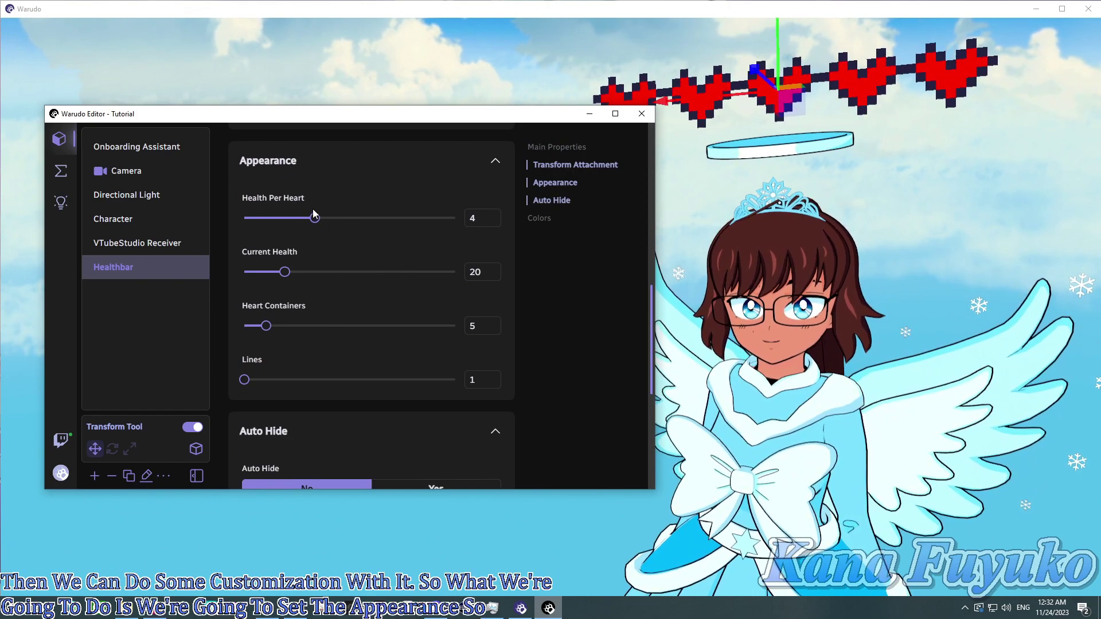
left_click_drag(288, 228, 441, 220)
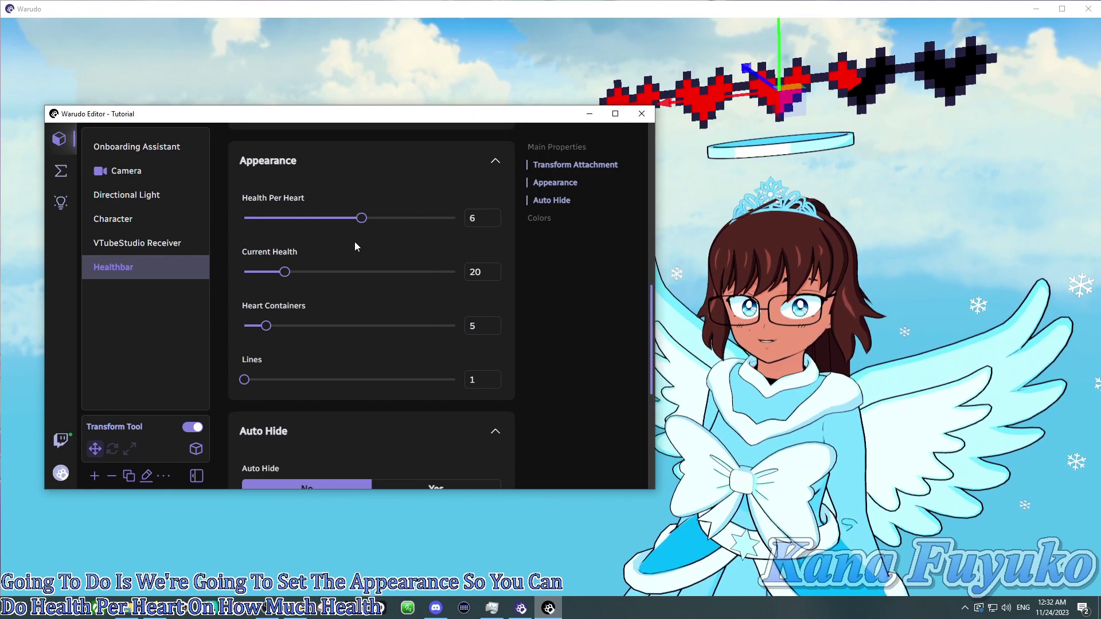
left_click_drag(356, 245, 368, 225)
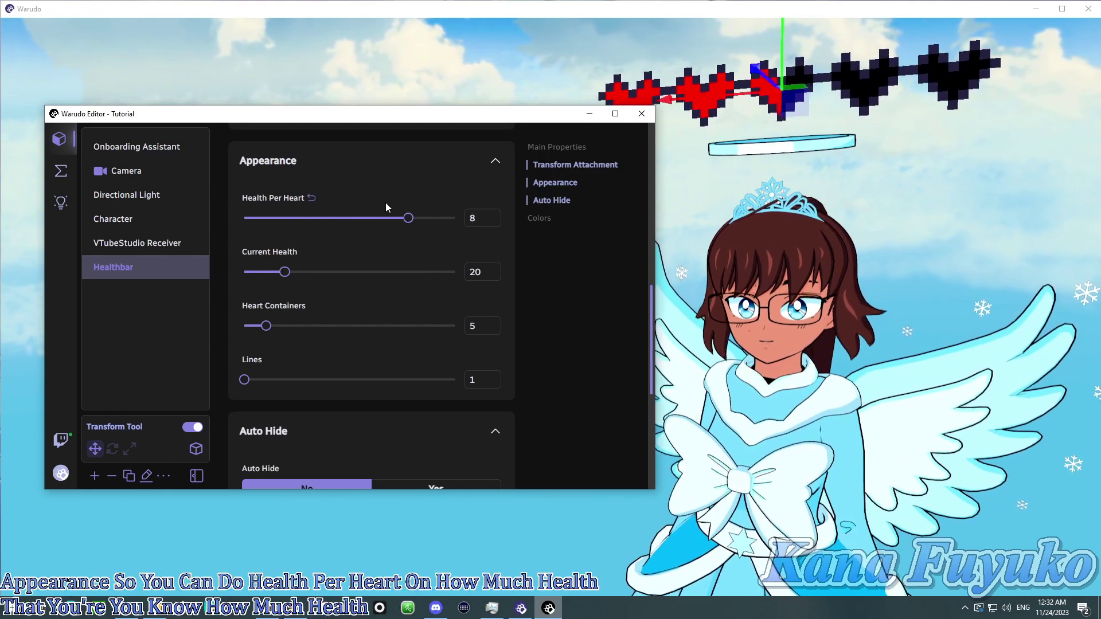
left_click_drag(297, 212, 385, 217)
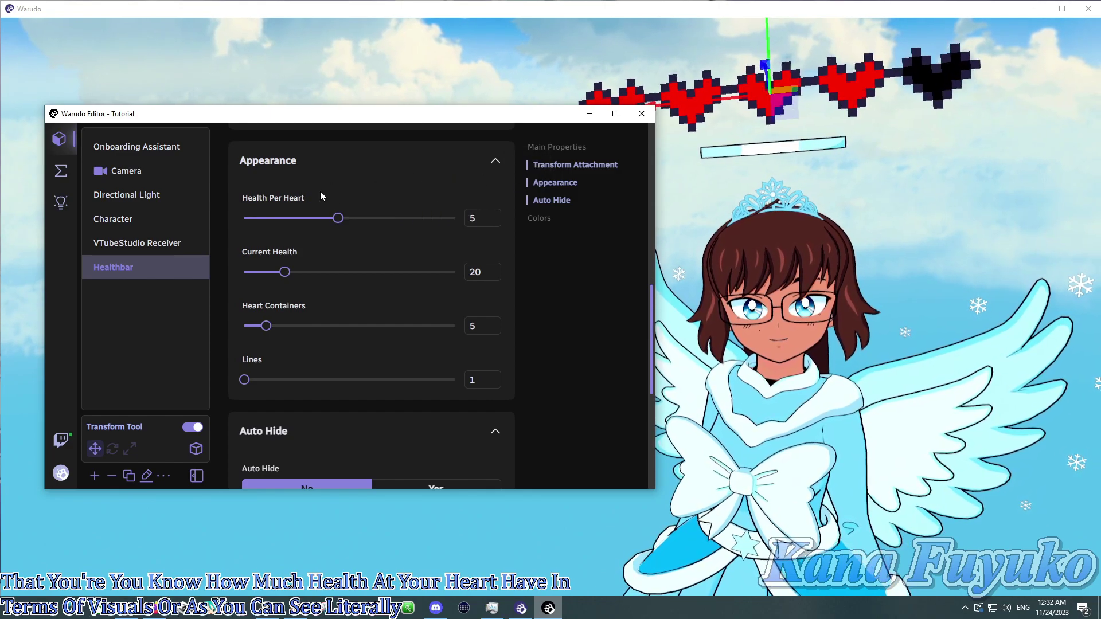
left_click_drag(339, 187, 343, 183)
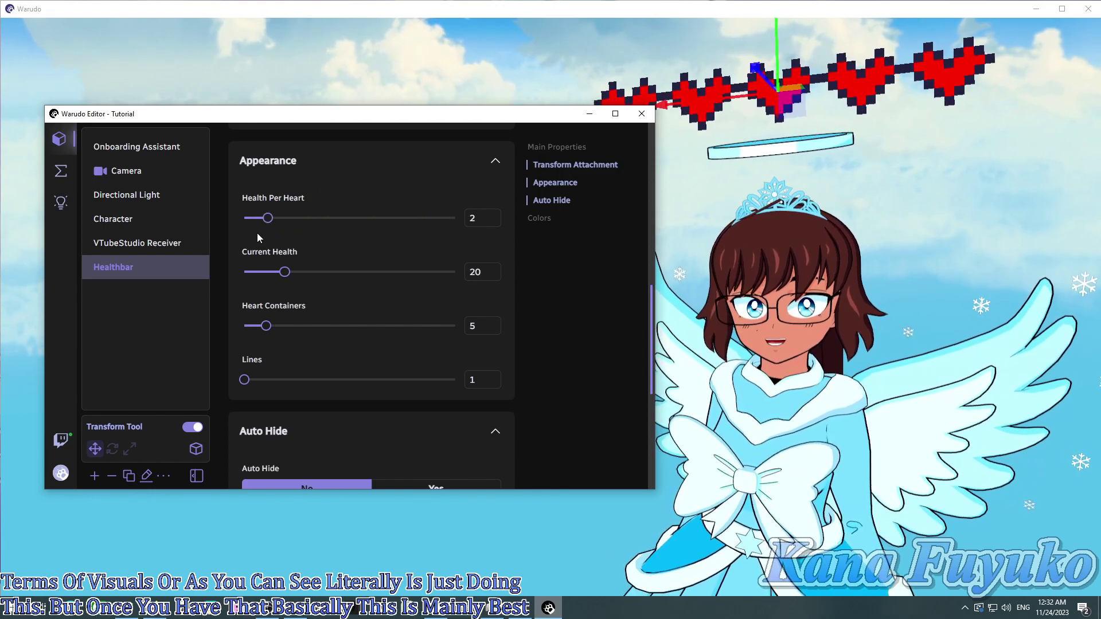
left_click_drag(257, 233, 307, 234)
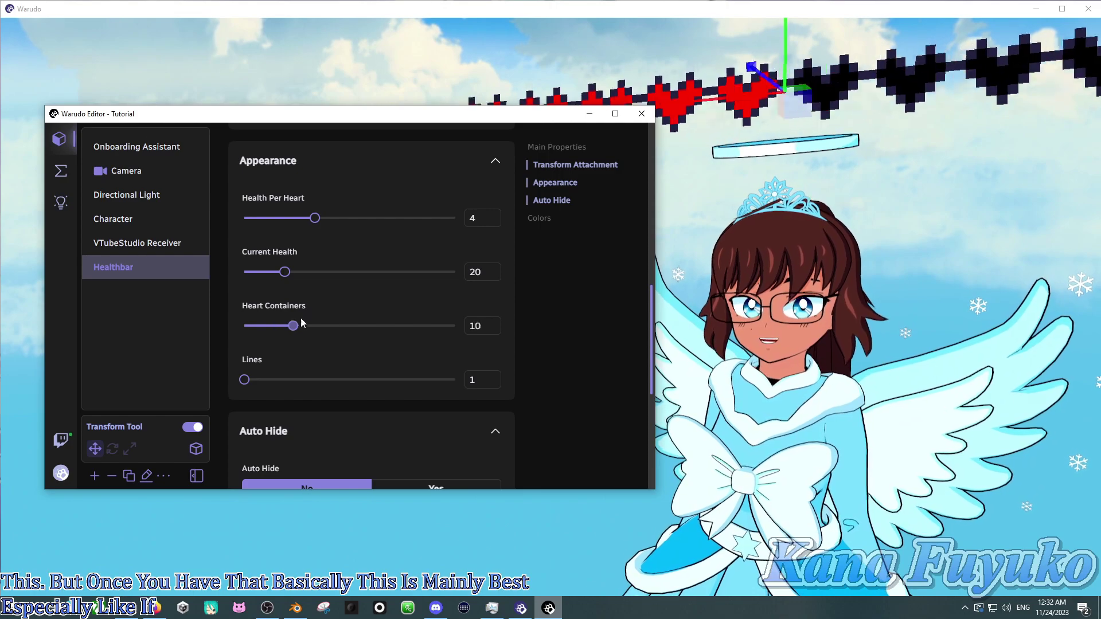
Try the Healthbar with 29 Heart Containers and a Health Per Heart of 1
left_click_drag(441, 303, 434, 306)
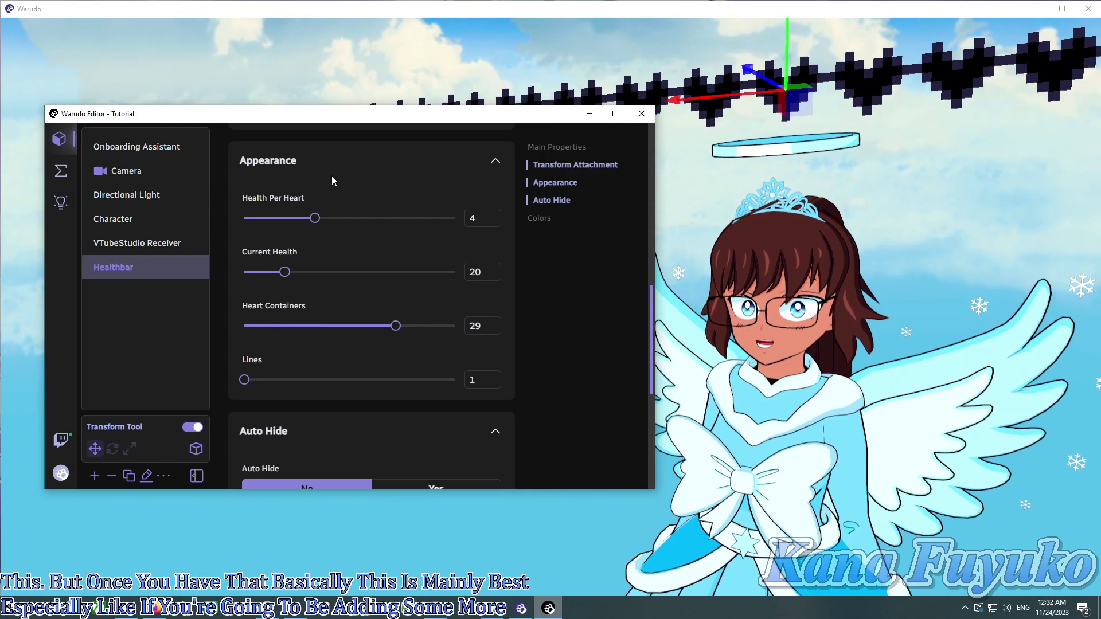
left_click_drag(321, 113, 308, 258)
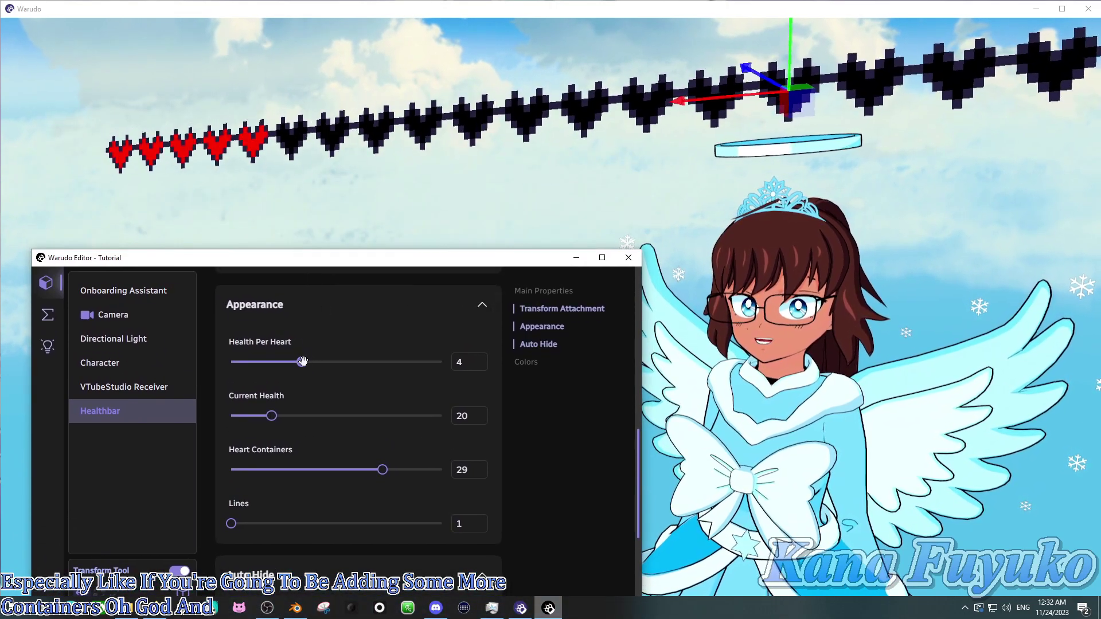
left_click_drag(302, 362, 247, 359)
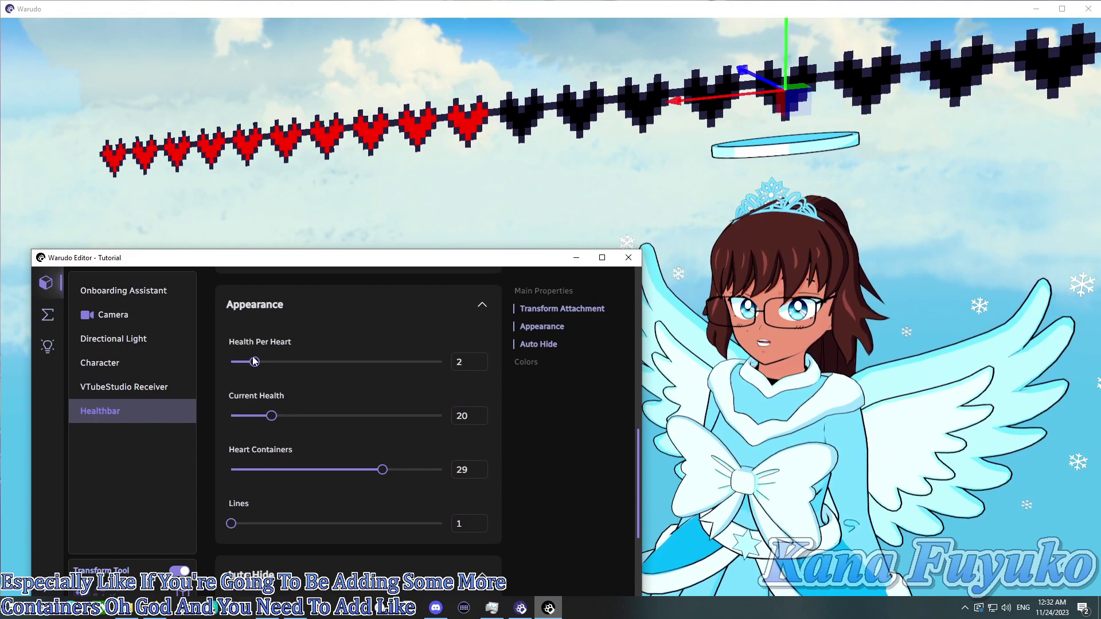
left_click(230, 361)
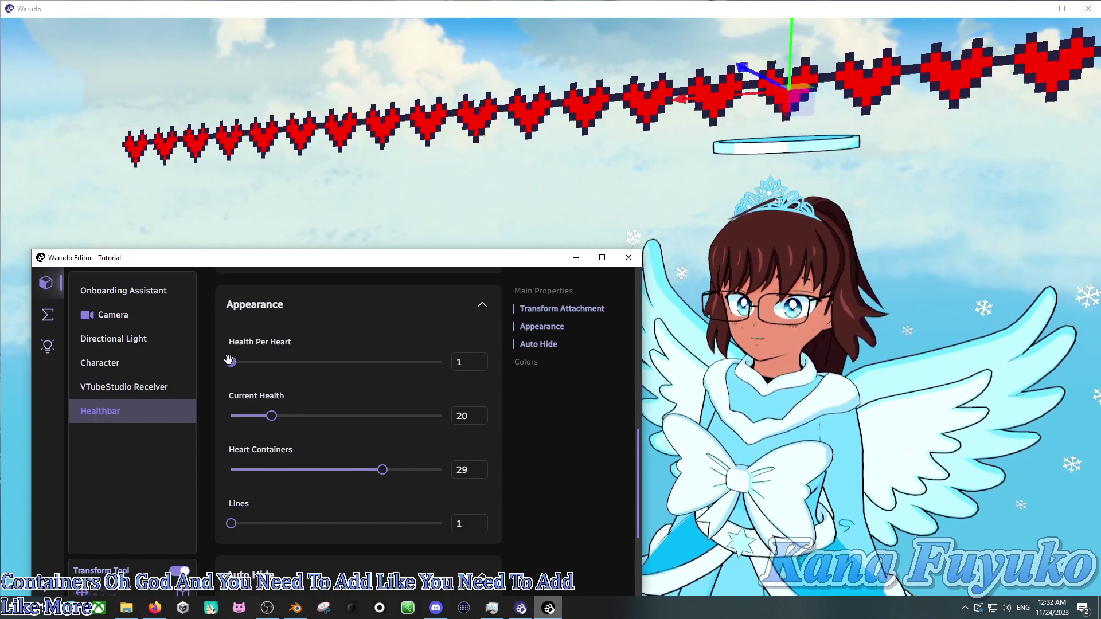
left_click(392, 169)
scroll(392, 168, "down", 5)
middle_click_drag(494, 234, 449, 246)
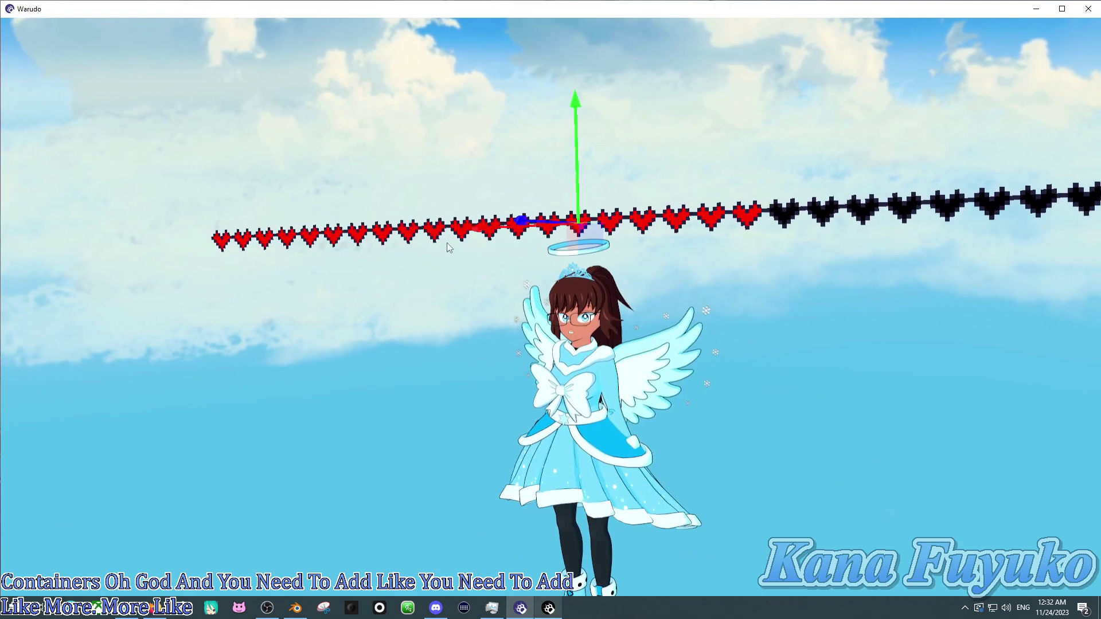
Set Heart Containers to 40, Lines to 5 and Current Health to 100, and raise the multi-row Healthbar above the character's halo
left_click(548, 608)
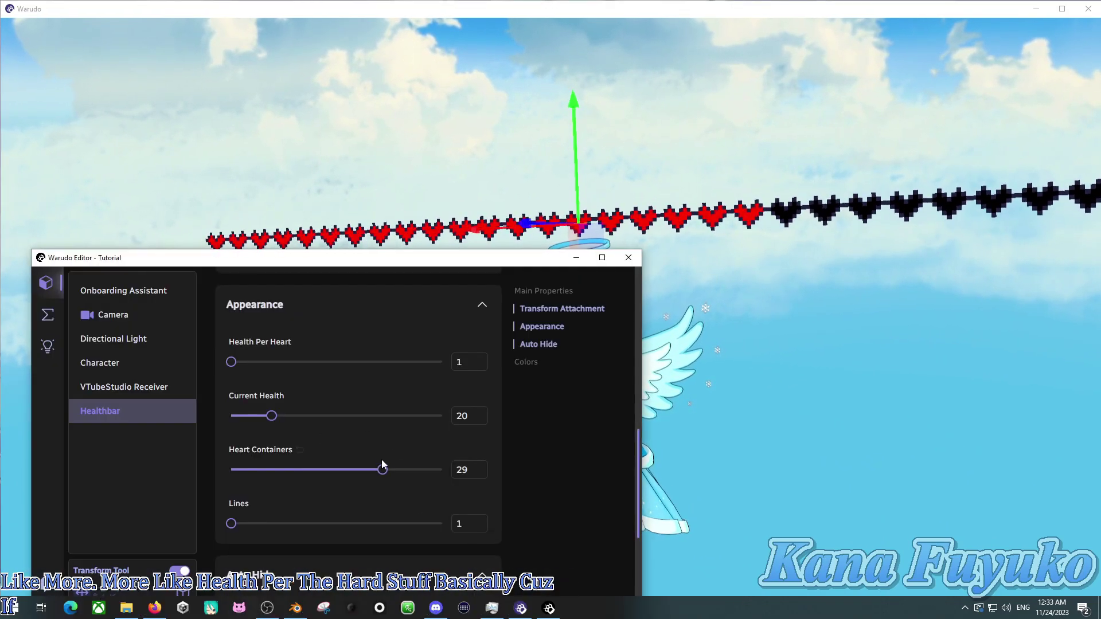
left_click_drag(387, 466, 444, 467)
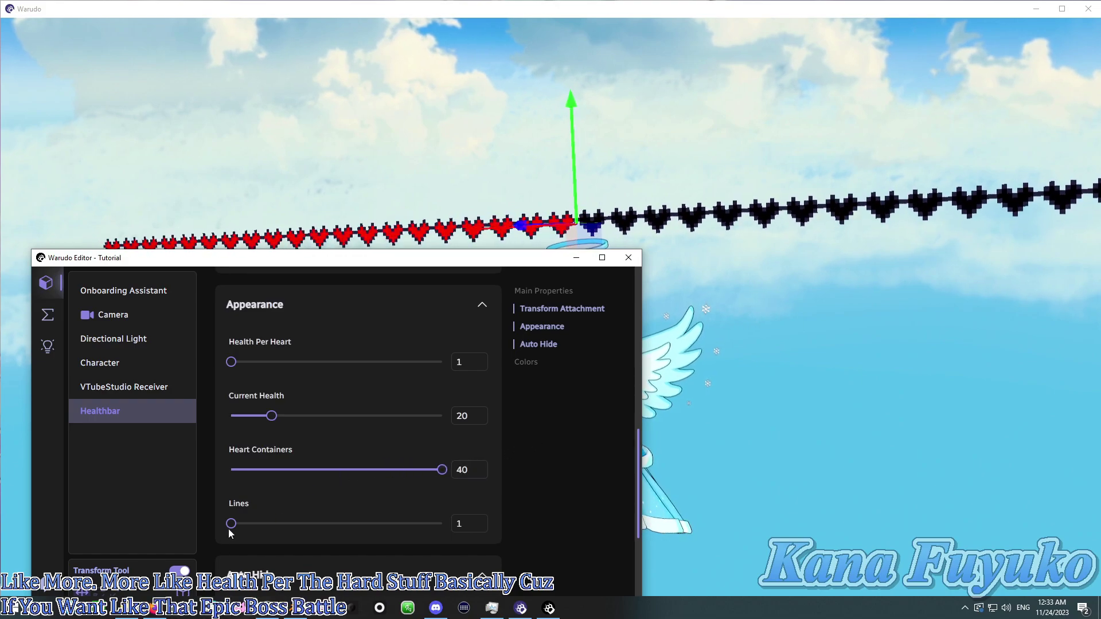
left_click_drag(231, 524, 493, 490)
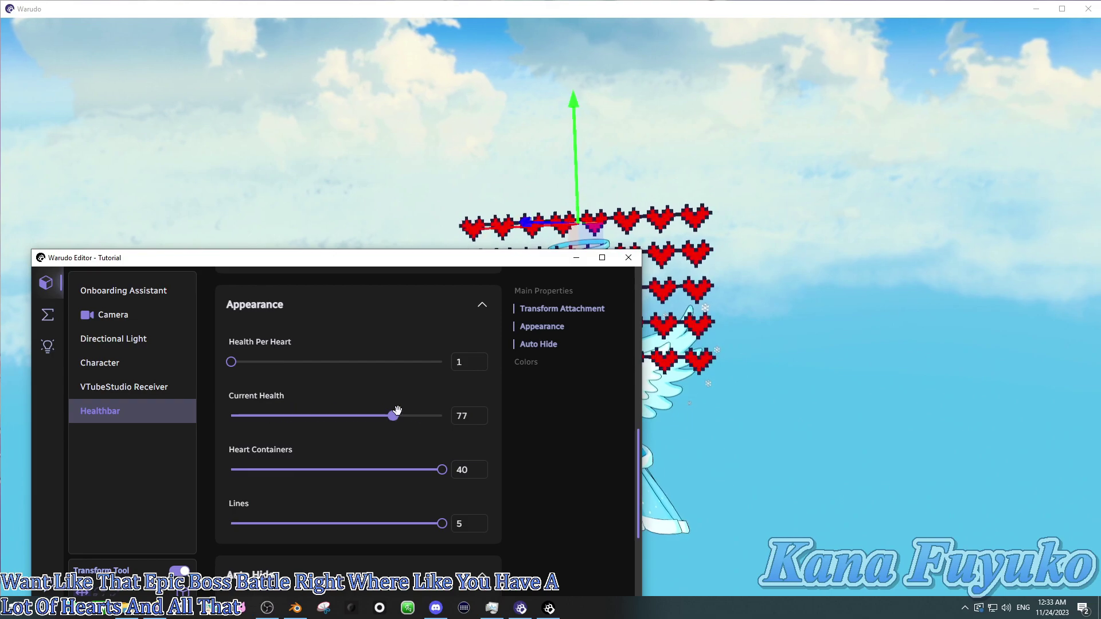
left_click_drag(400, 415, 448, 415)
left_click_drag(476, 258, 297, 126)
left_click_drag(589, 150, 577, 22)
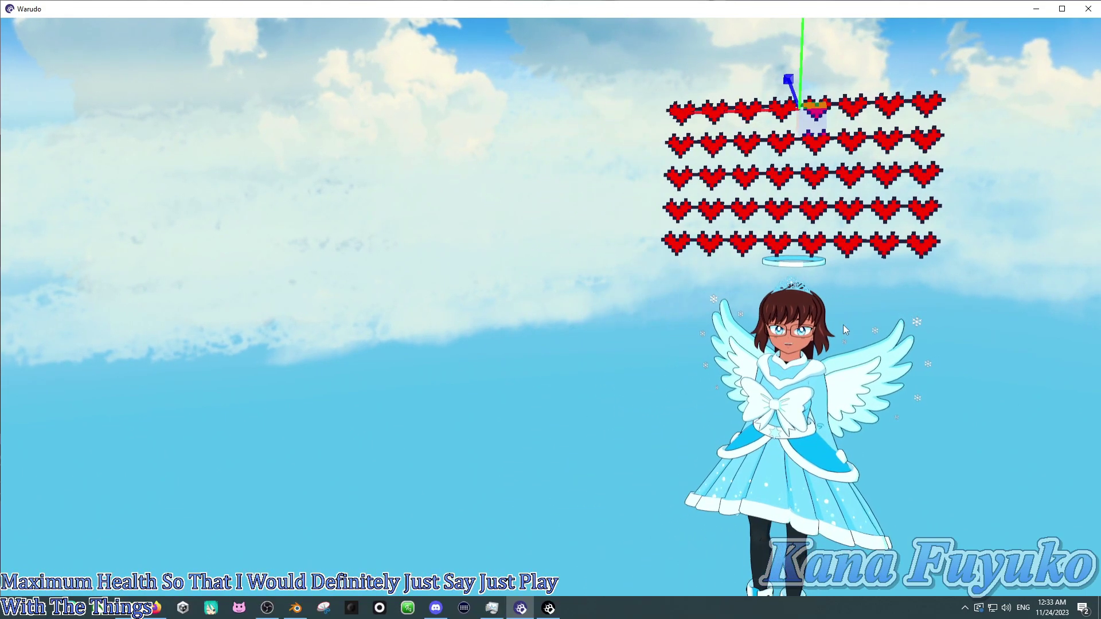
Reset the Healthbar's Lines, Heart Containers, Current Health and Health Per Heart to their defaults
left_click(547, 607)
left_click_drag(344, 125, 544, 138)
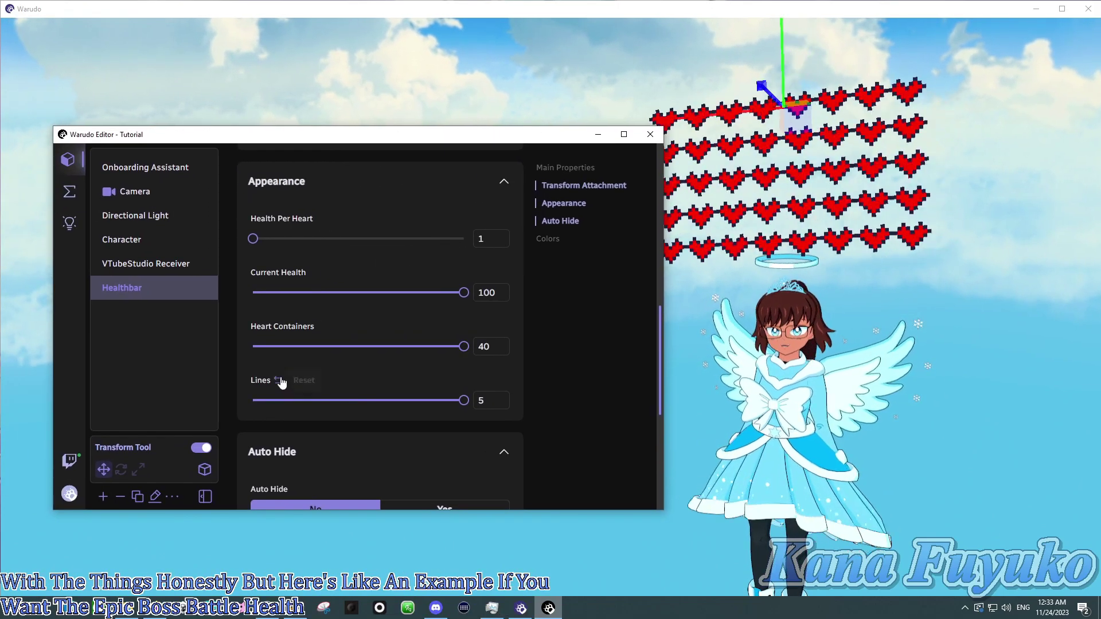
left_click(280, 381)
left_click(321, 328)
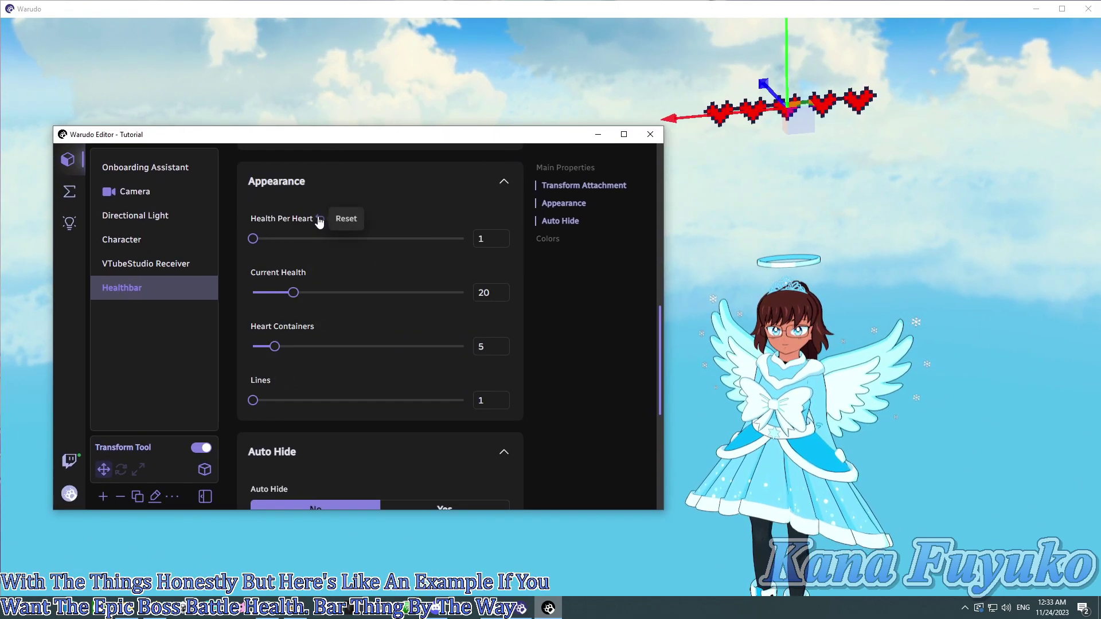
left_click(319, 220)
Lower the single row of hearts until it sits just above the character's halo
left_click_drag(795, 47, 786, 197)
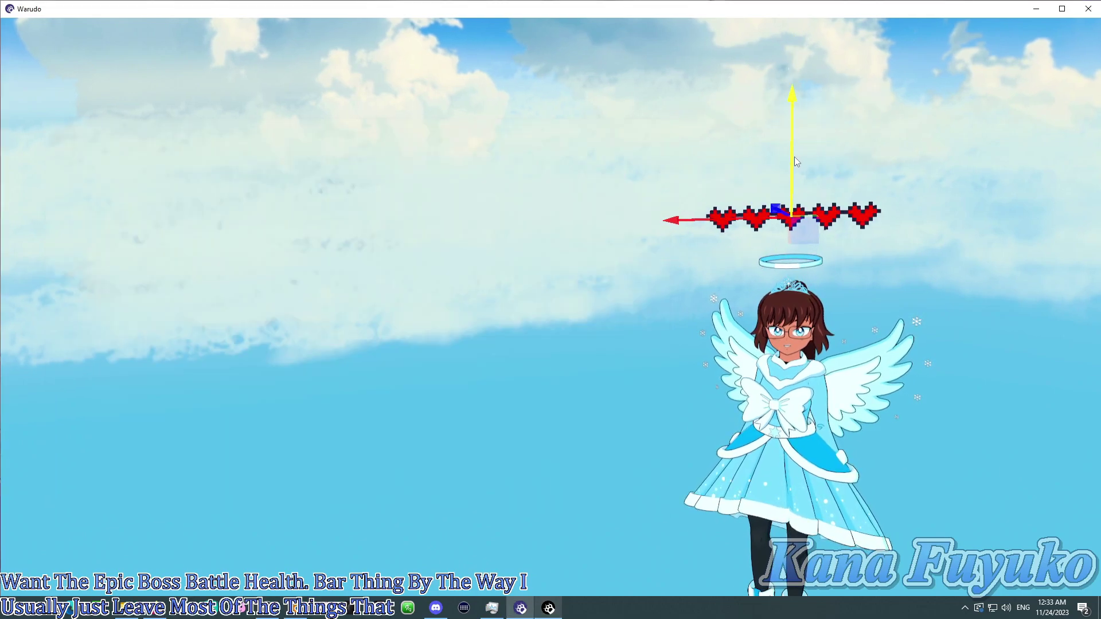
left_click_drag(794, 158, 796, 170)
scroll(689, 289, "up", 3)
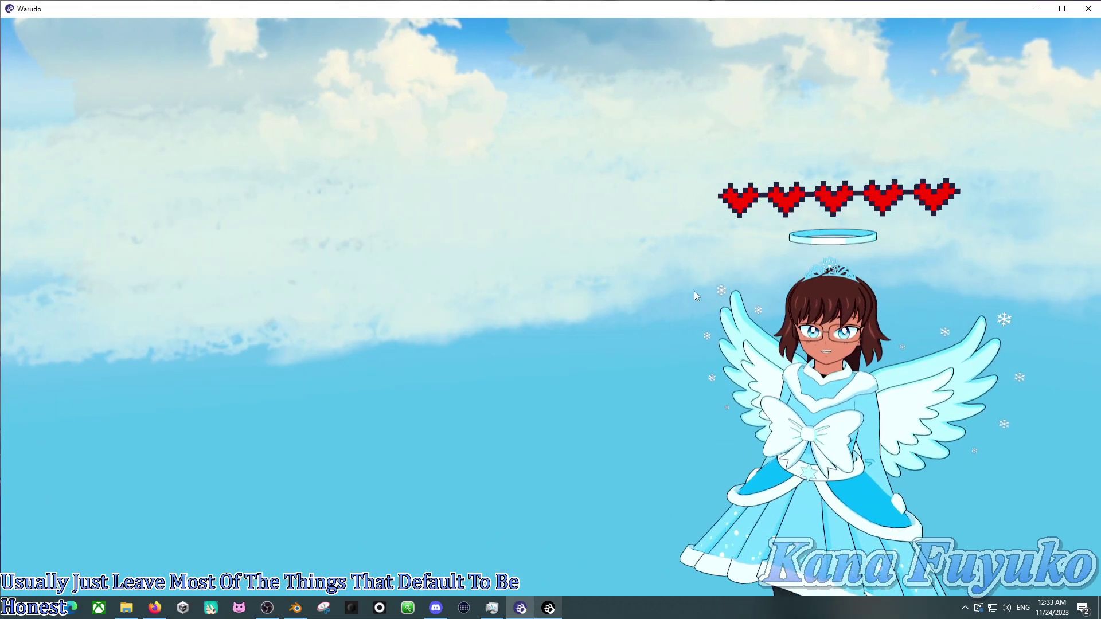
mouse_move(690, 290)
middle_mouse_down()
mouse_move(574, 280)
mouse_move(601, 298)
middle_mouse_up()
scroll(578, 281, "up", 3)
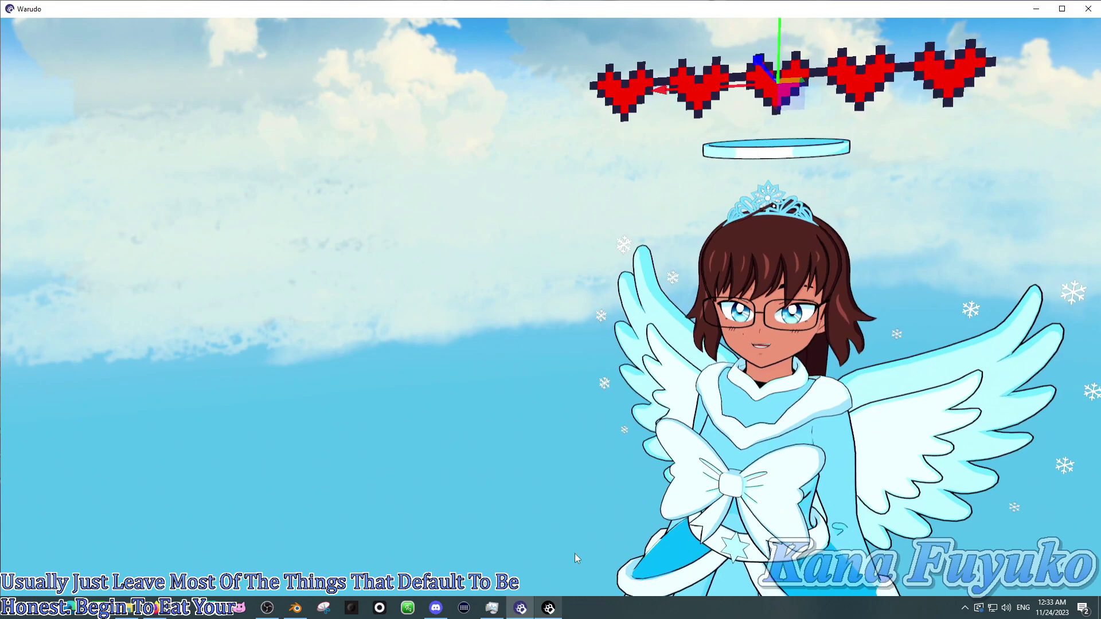
Try 6 Heart Containers and different Current Health and Lines values on the Healthbar, restoring each default
left_click(548, 607)
mouse_move(274, 346)
left_mouse_down()
mouse_move(311, 360)
mouse_move(280, 359)
left_mouse_up()
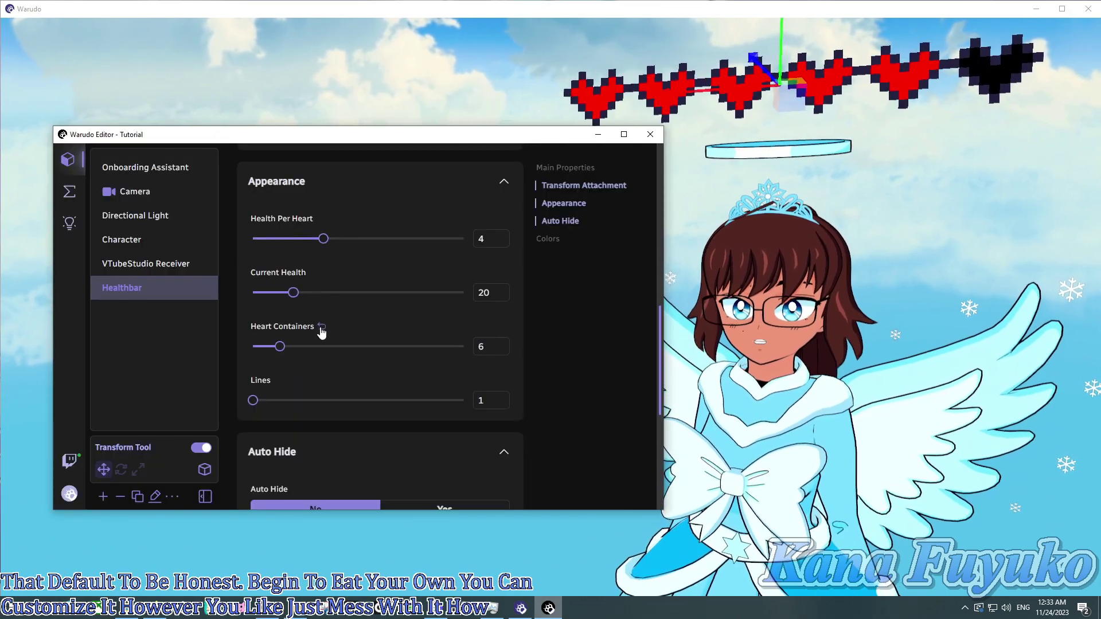
left_click(322, 326)
mouse_move(293, 292)
left_mouse_down()
mouse_move(367, 290)
mouse_move(282, 285)
left_mouse_up()
left_click(315, 272)
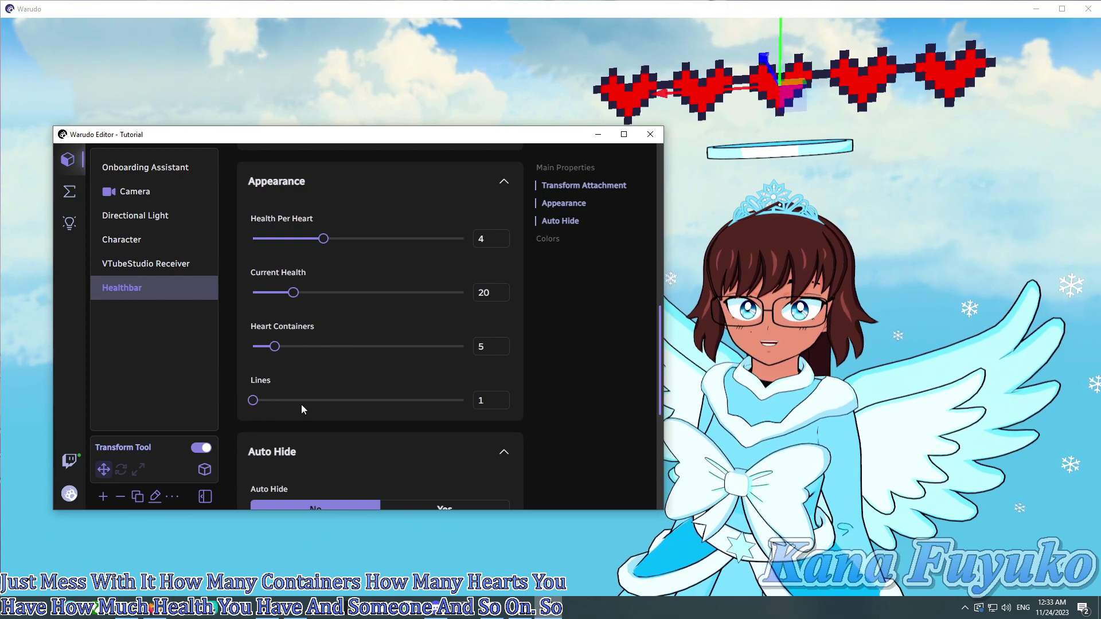
left_click_drag(302, 405, 253, 401)
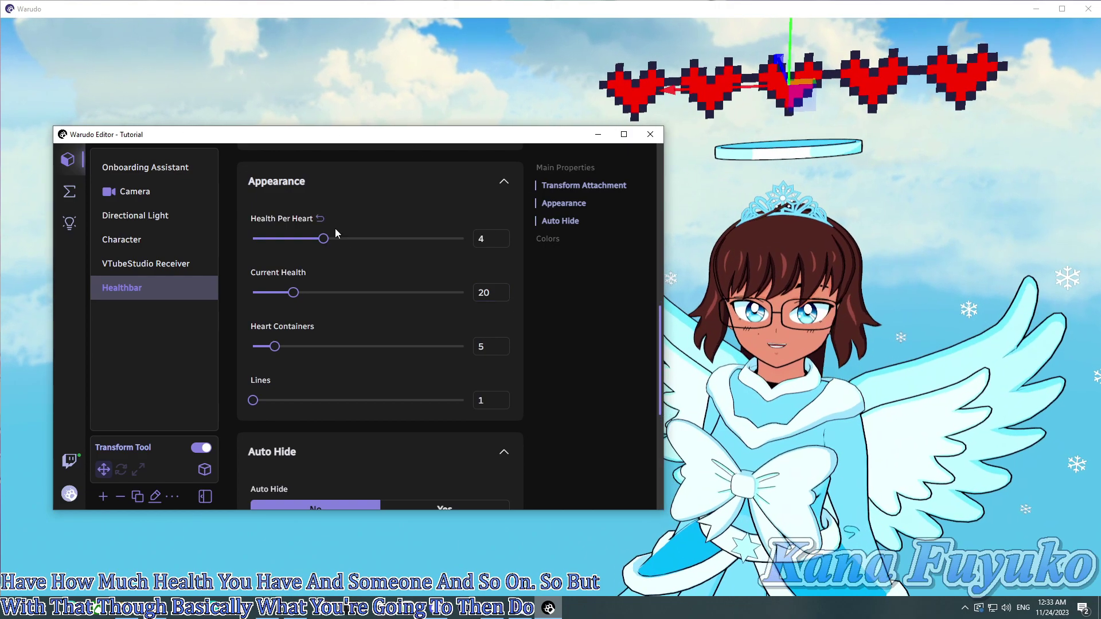
Enable the Healthbar's Auto Hide option to see its effect, and turn it off again
scroll(373, 373, "down", 2)
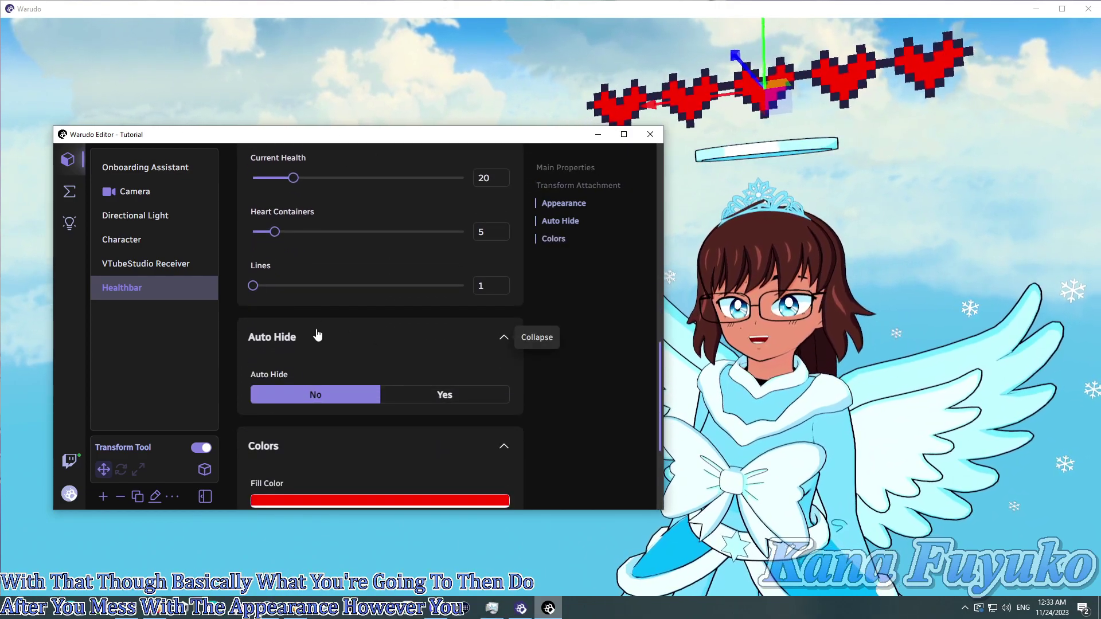
scroll(313, 332, "down", 1)
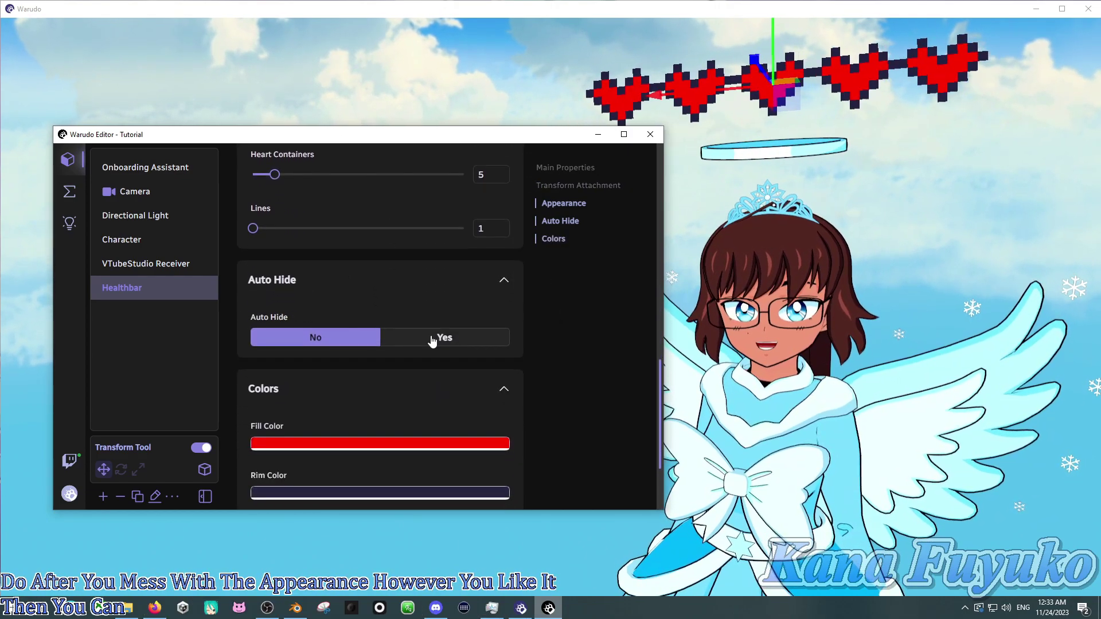
scroll(447, 269, "down", 1)
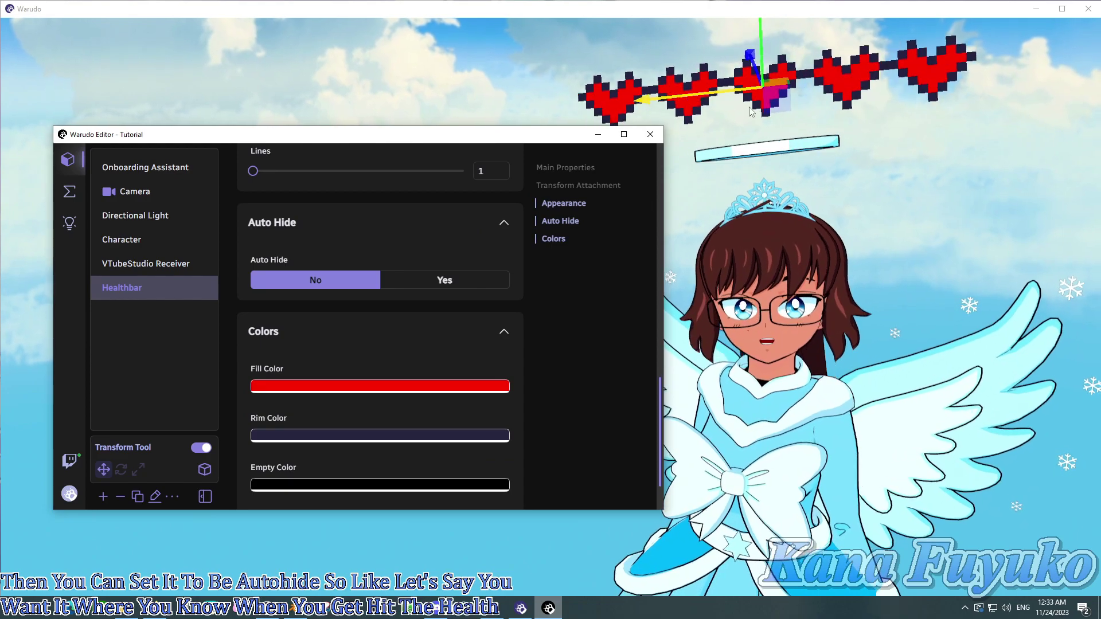
left_click(431, 278)
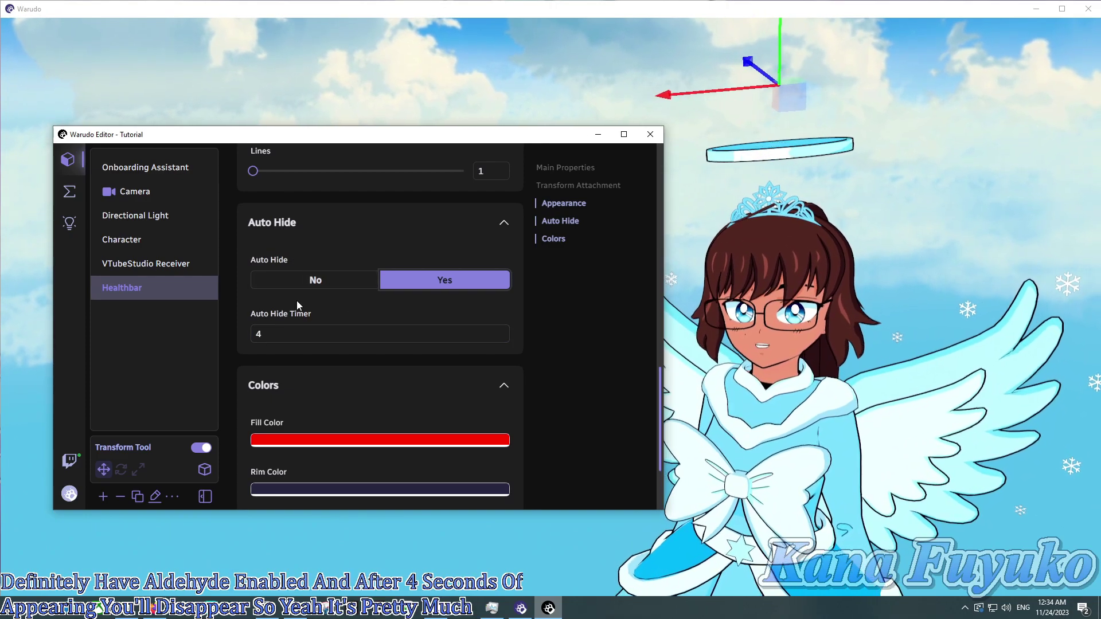
left_click(311, 281)
Set the Healthbar's Fill Color to pure blue
scroll(307, 240, "down", 1)
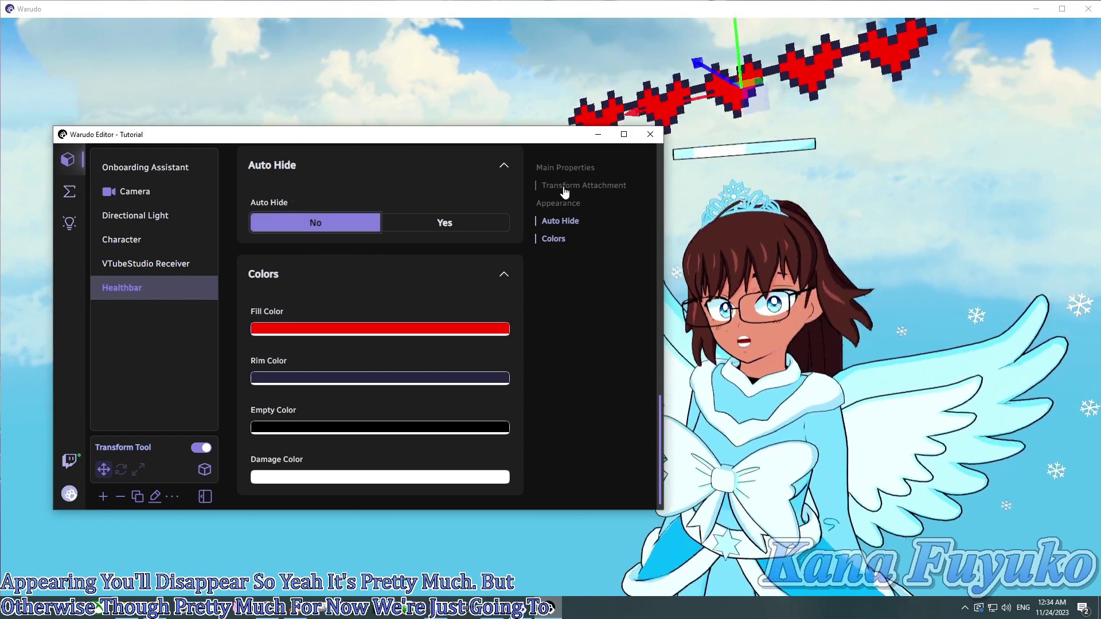
scroll(441, 307, "down", 1)
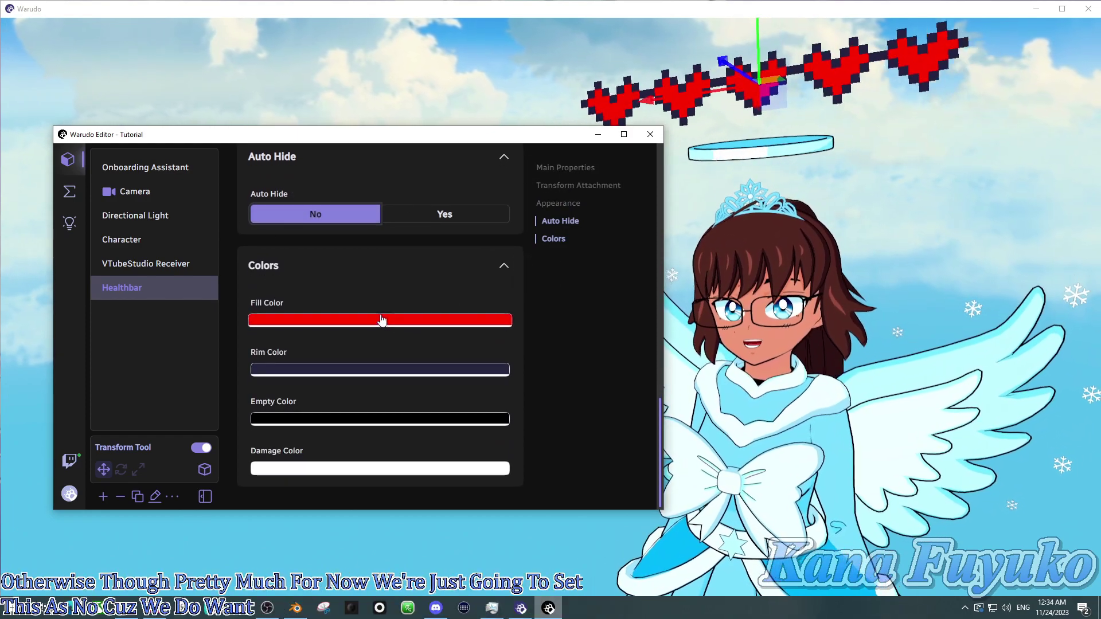
left_click(373, 321)
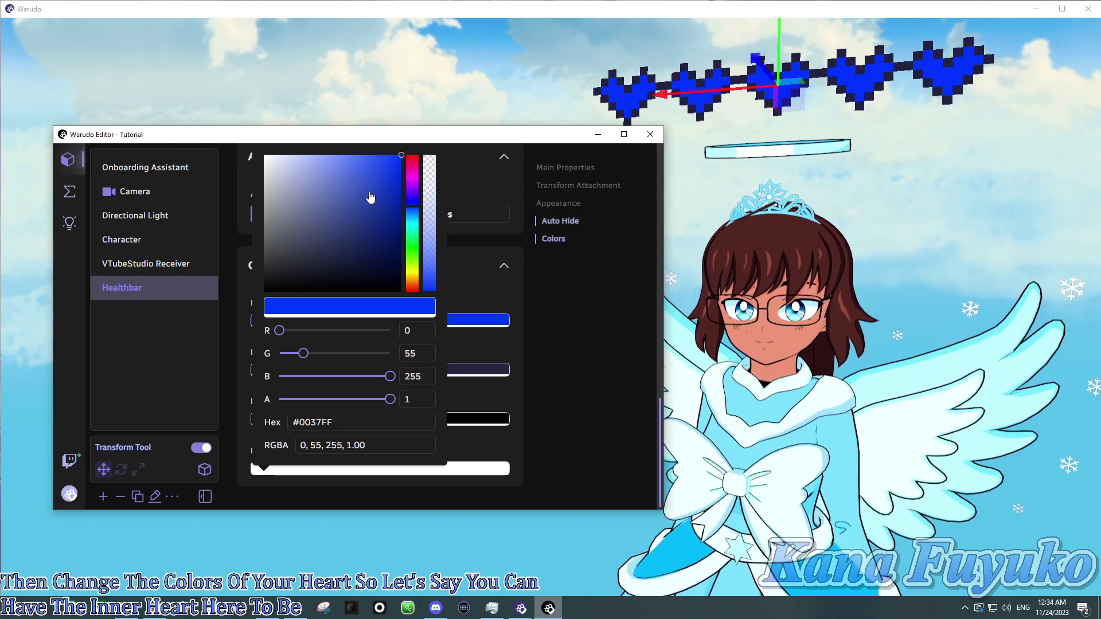
mouse_move(414, 192)
left_mouse_down()
mouse_move(414, 216)
mouse_move(426, 208)
left_mouse_up()
left_click(534, 287)
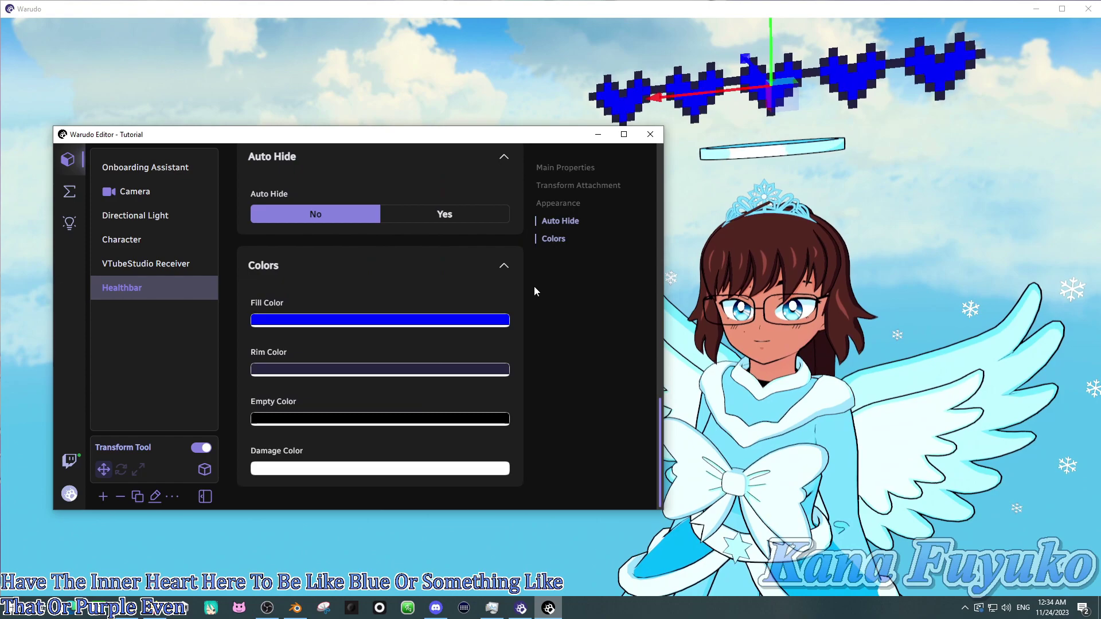
Set the Healthbar's Rim Color to bright cyan, #00FFF8
left_click(361, 374)
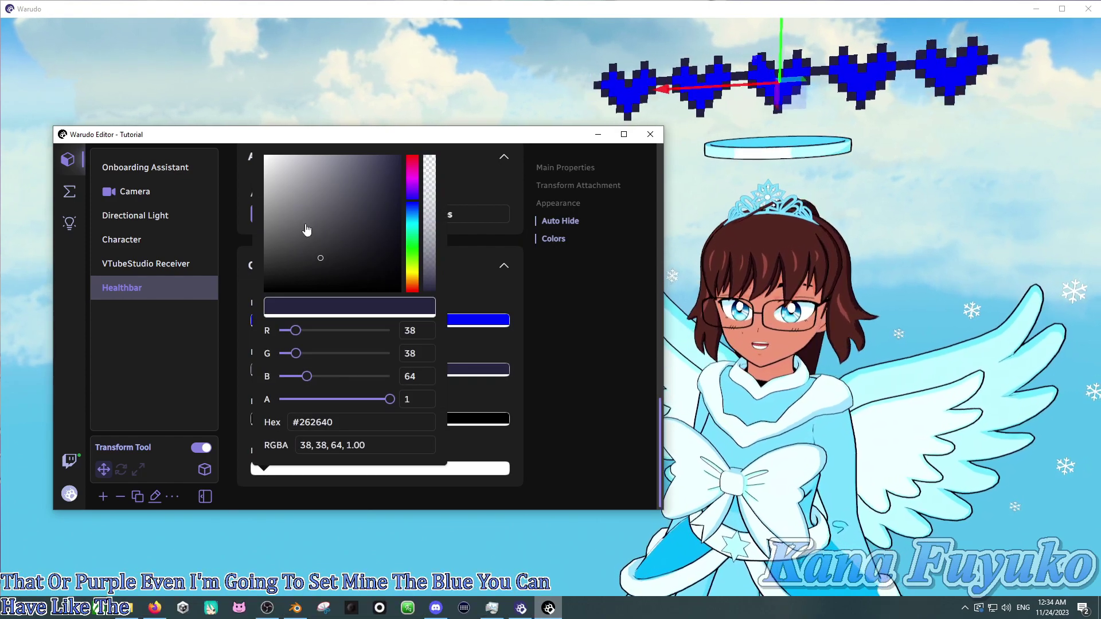
mouse_move(375, 223)
left_mouse_down()
mouse_move(297, 236)
mouse_move(390, 169)
left_mouse_up()
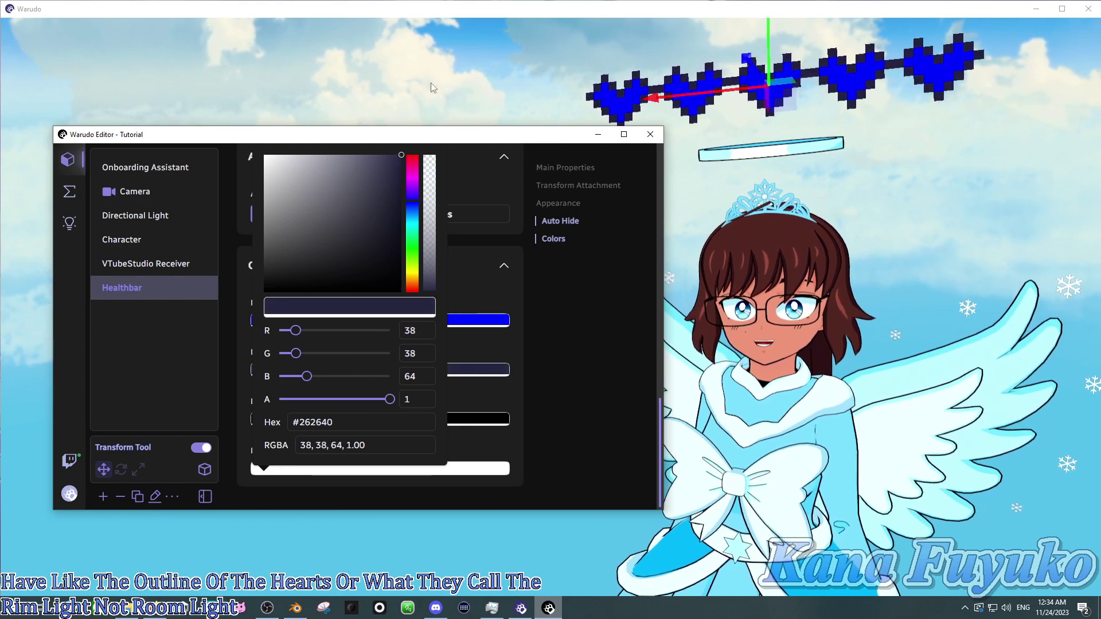
mouse_move(400, 84)
left_mouse_down()
mouse_move(261, 252)
mouse_move(257, 140)
left_mouse_up()
left_click(204, 259)
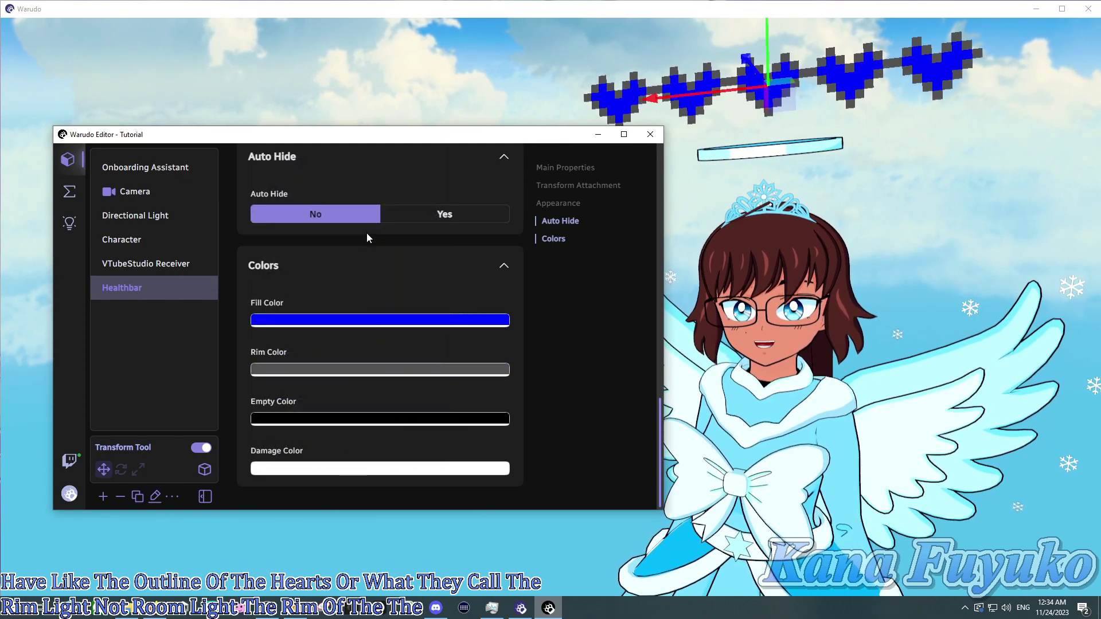
left_click(298, 373)
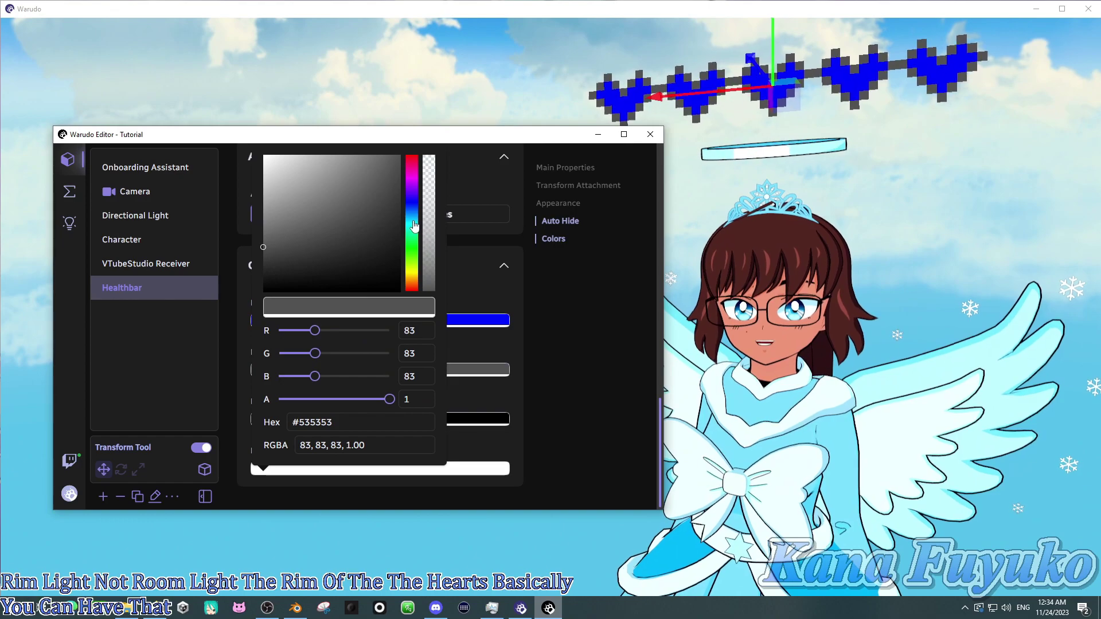
left_click_drag(414, 225, 414, 230)
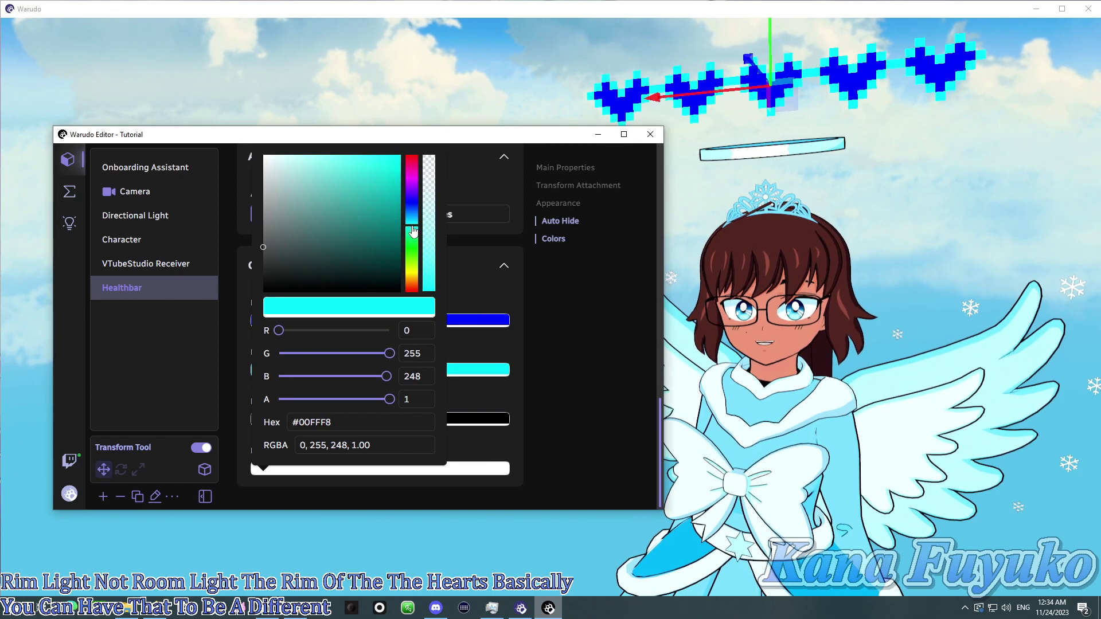
left_click(556, 317)
Raise Health Per Heart to 9 to preview partly empty hearts, and set the Healthbar's Empty Color to red
left_click(365, 419)
left_click(553, 312)
scroll(410, 329, "up", 6)
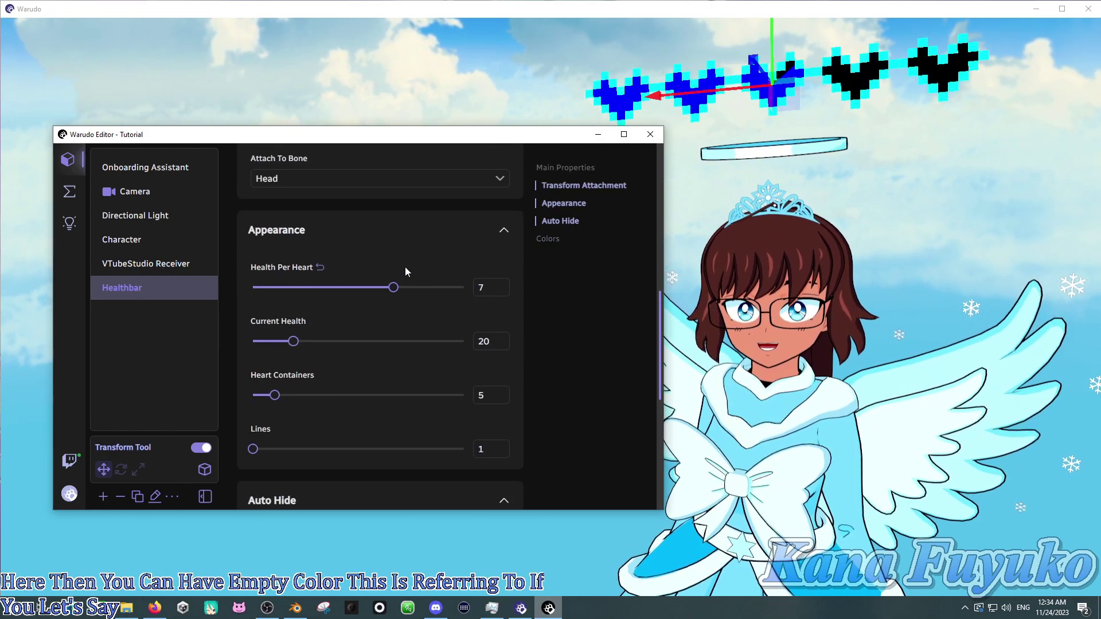
scroll(413, 344, "down", 5)
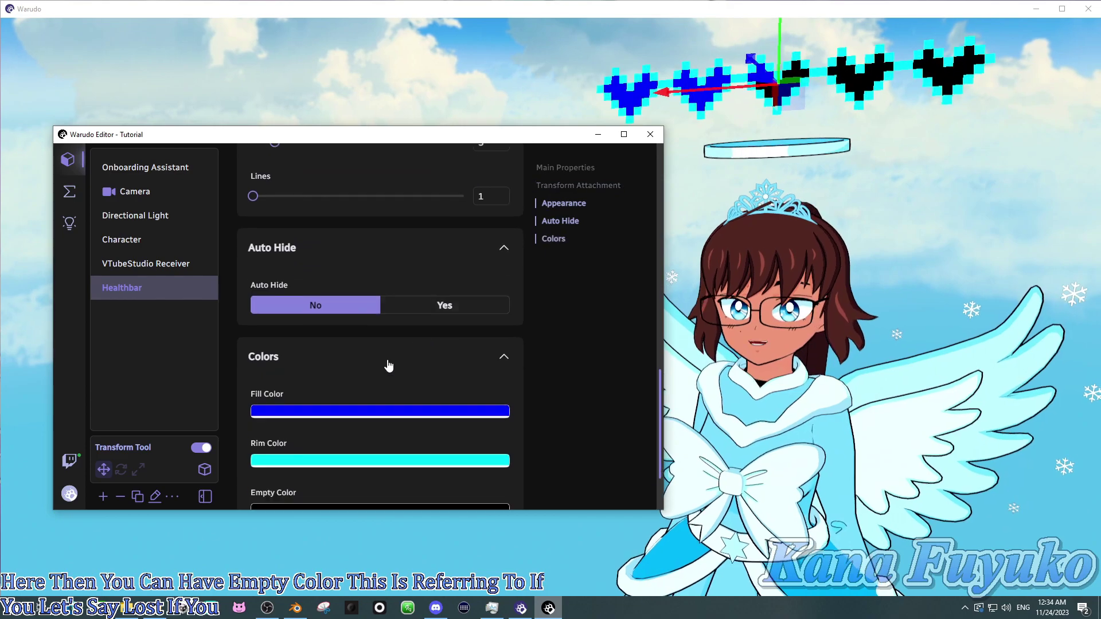
left_click(290, 475)
left_click_drag(416, 204, 427, 156)
left_click(561, 268)
Restore the Healthbar's health settings so that all five hearts are filled
scroll(485, 269, "up", 4)
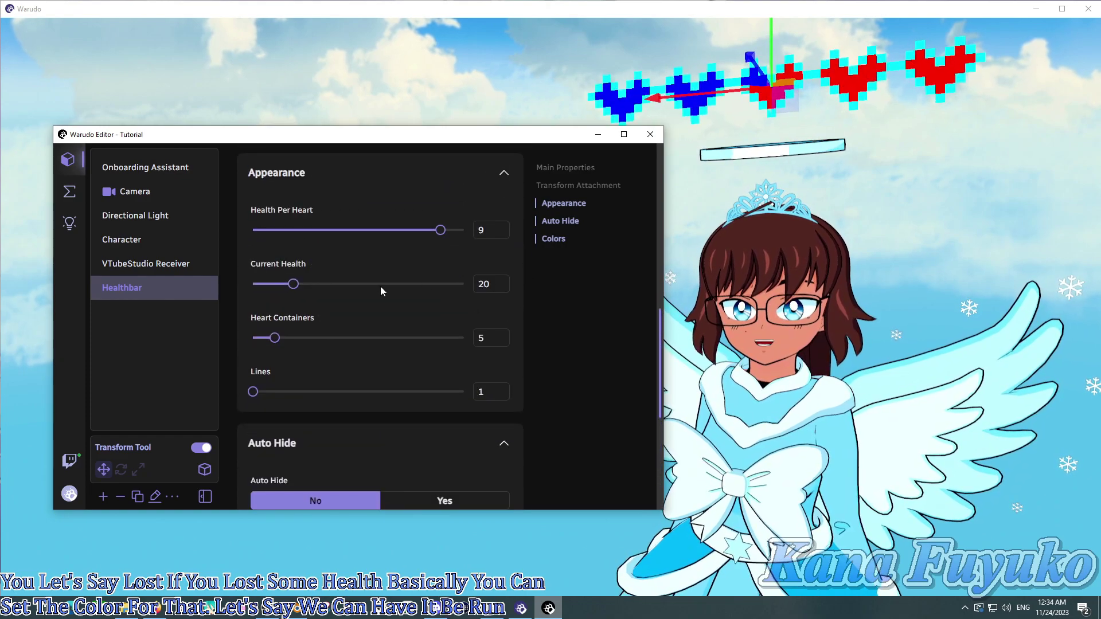
scroll(276, 340, "down", 3)
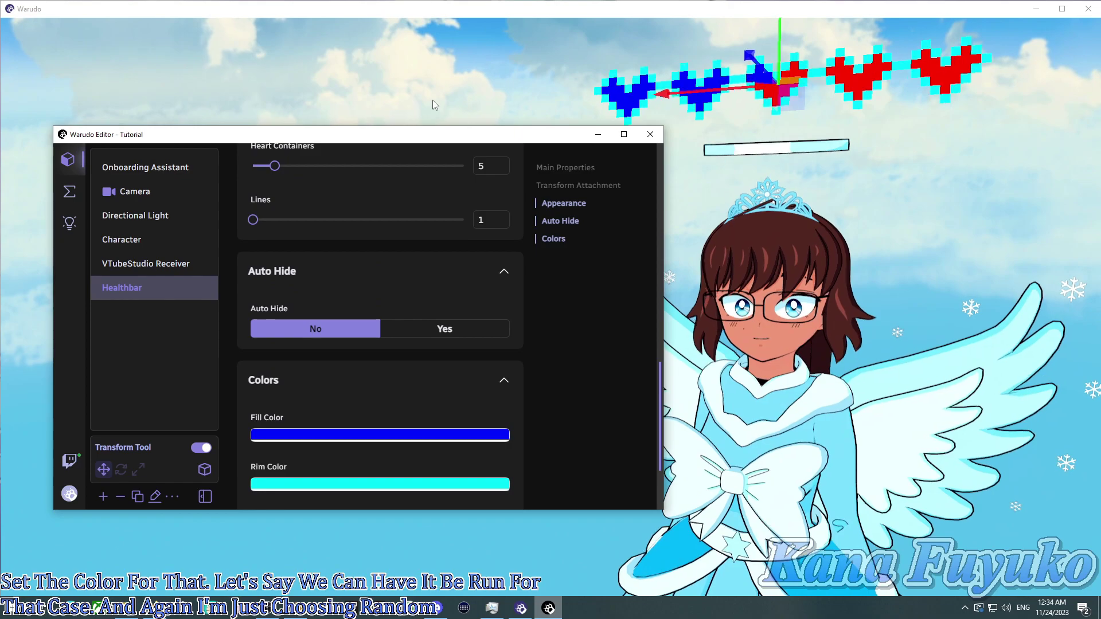
scroll(355, 355, "up", 4)
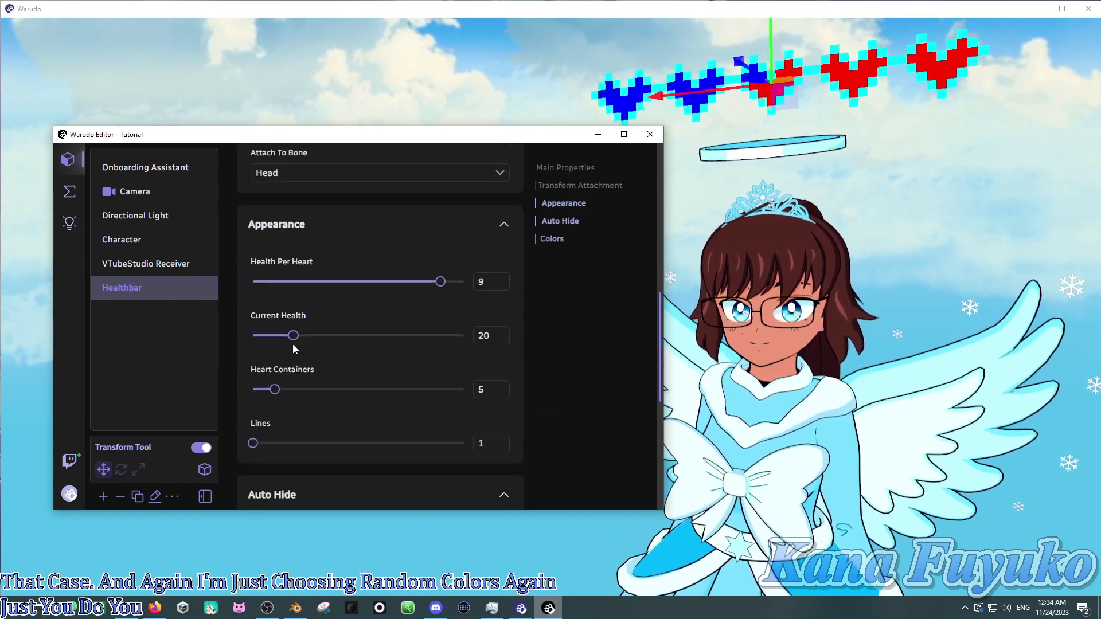
scroll(317, 321, "down", 6)
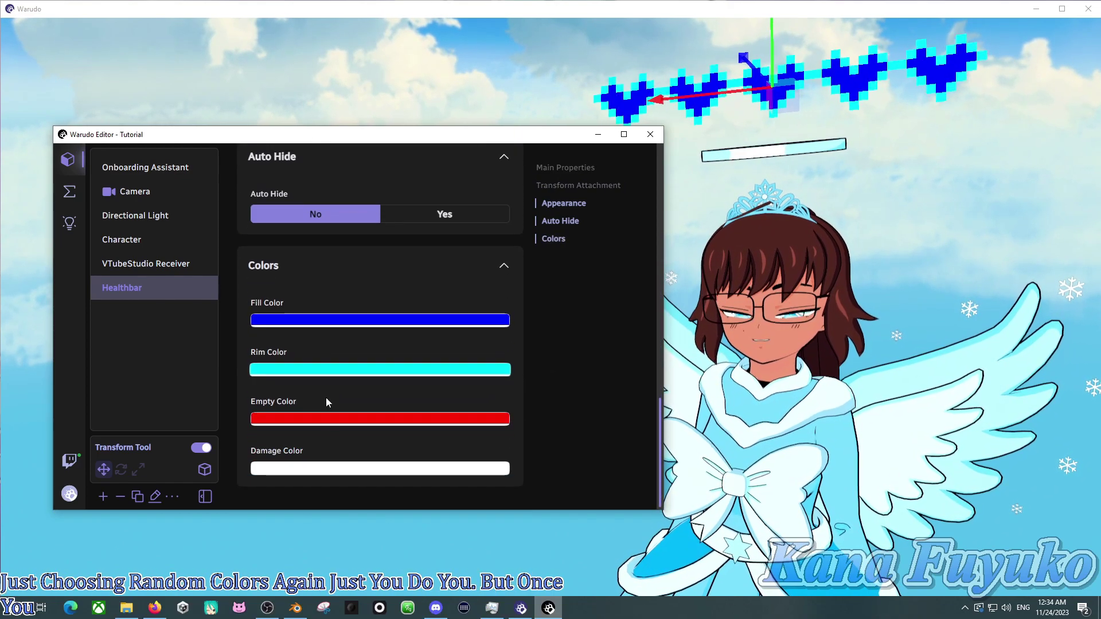
Try a different hue for the Healthbar's Damage Color
left_click(329, 476)
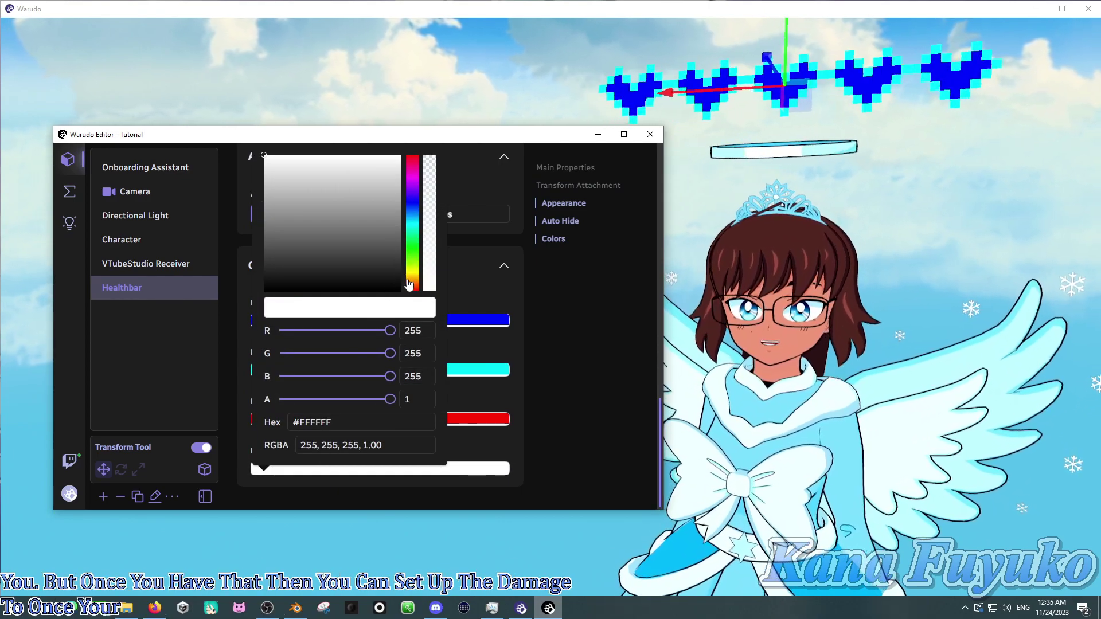
left_click_drag(409, 285, 431, 231)
left_click(236, 92)
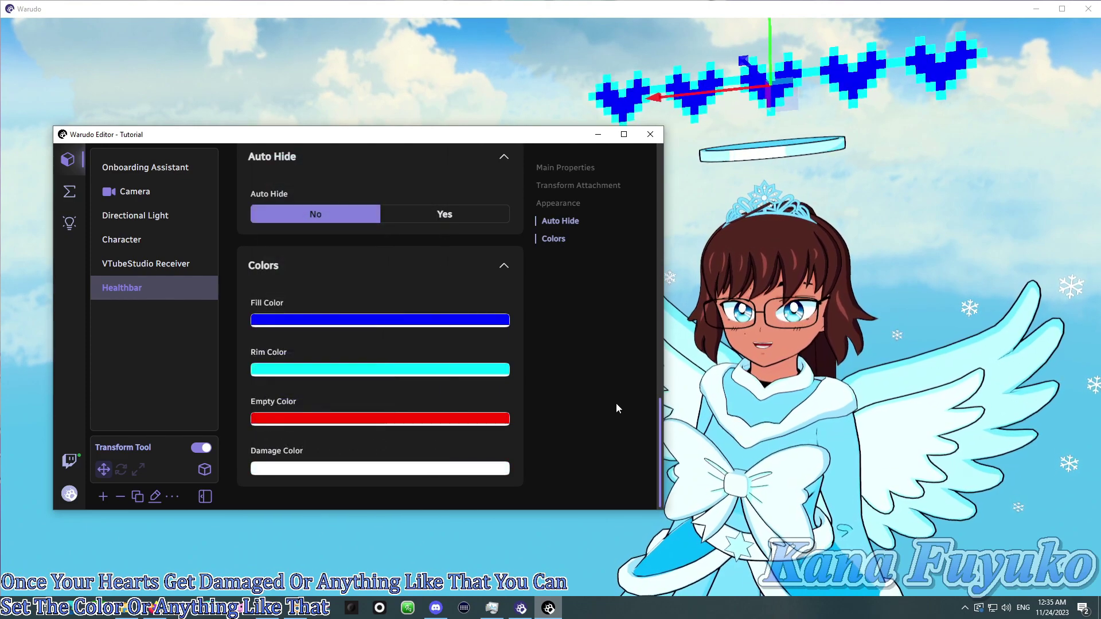
Turn on the Healthbar's Auto Hide option
scroll(515, 371, "up", 1)
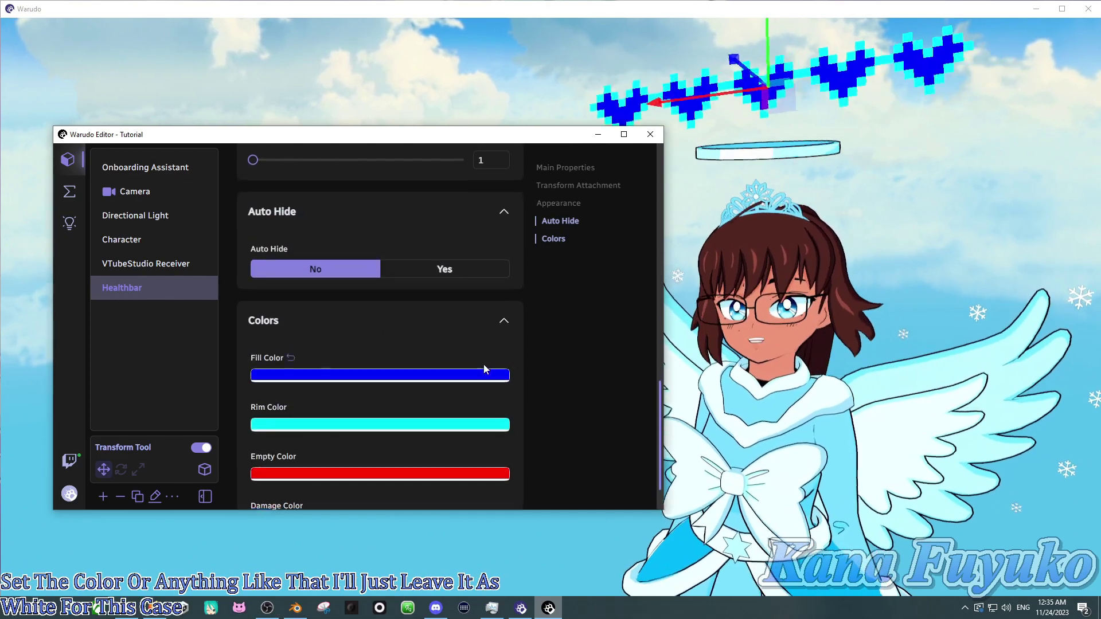
scroll(373, 232, "down", 1)
scroll(406, 266, "up", 4)
scroll(406, 266, "up", 12)
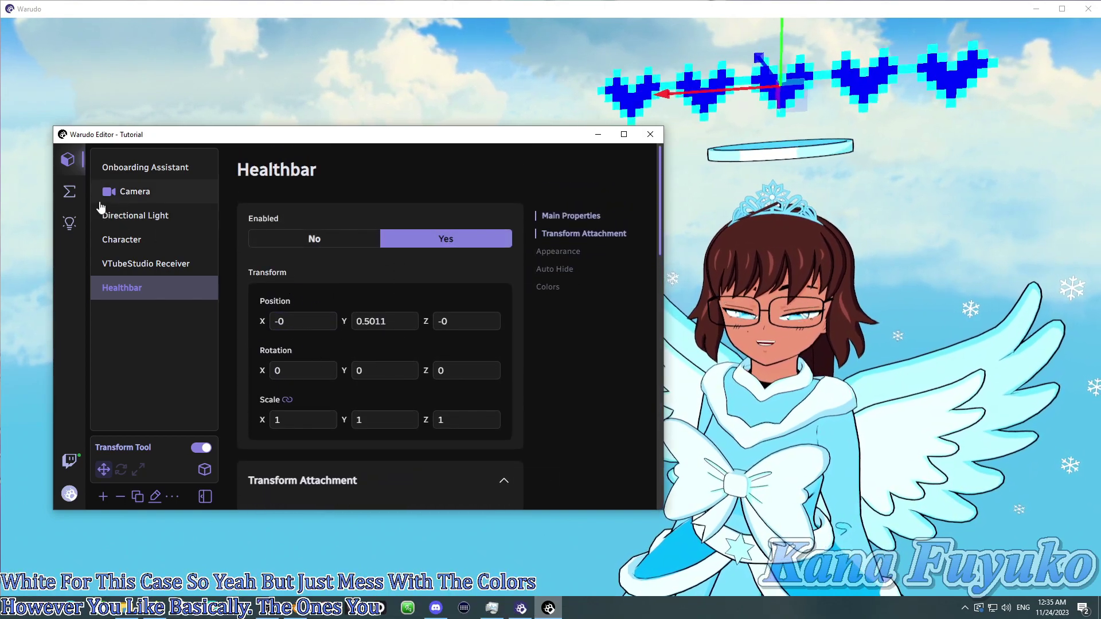
scroll(339, 363, "down", 13)
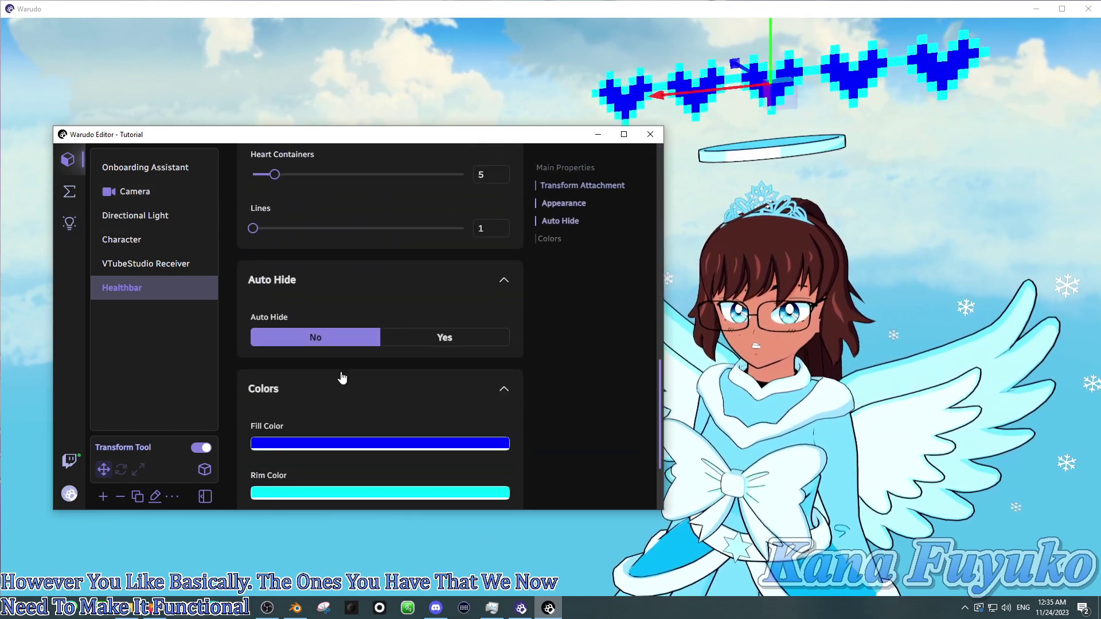
left_click(421, 341)
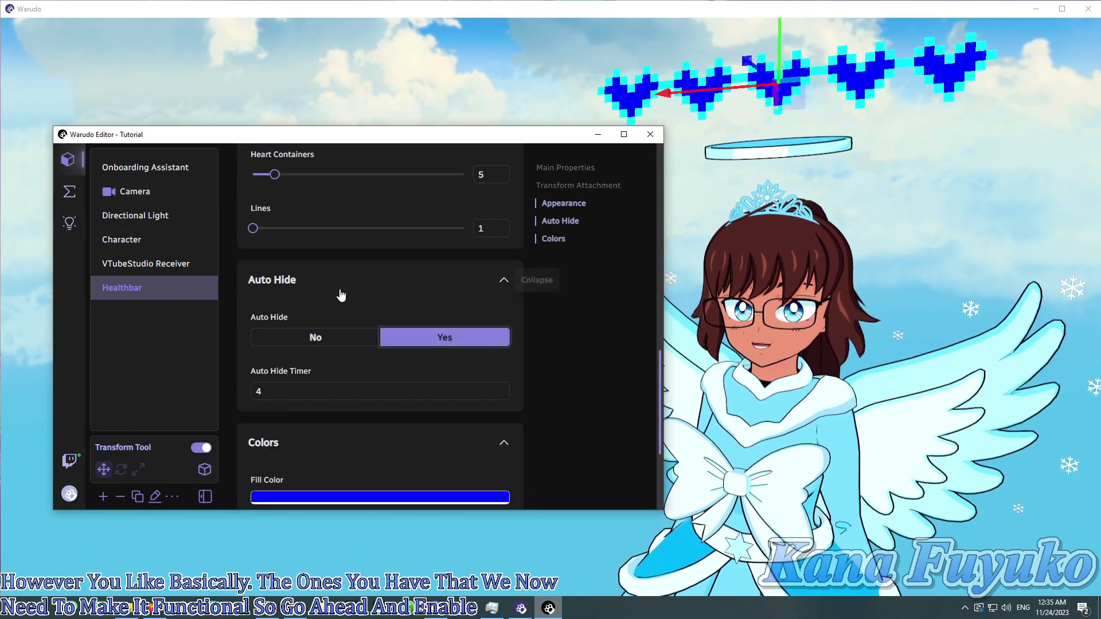
Open the Interactions: Twitch blueprint and examine the Throw Prop At Character group driven by On Twitch Channel Follow
left_click(69, 191)
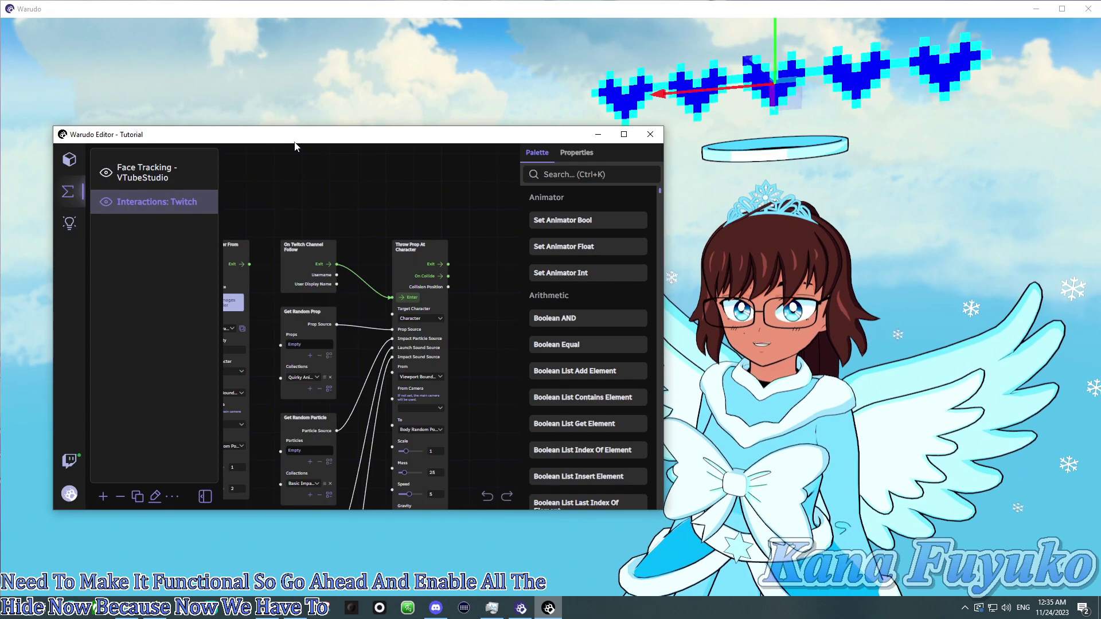
left_click_drag(295, 142, 264, 113)
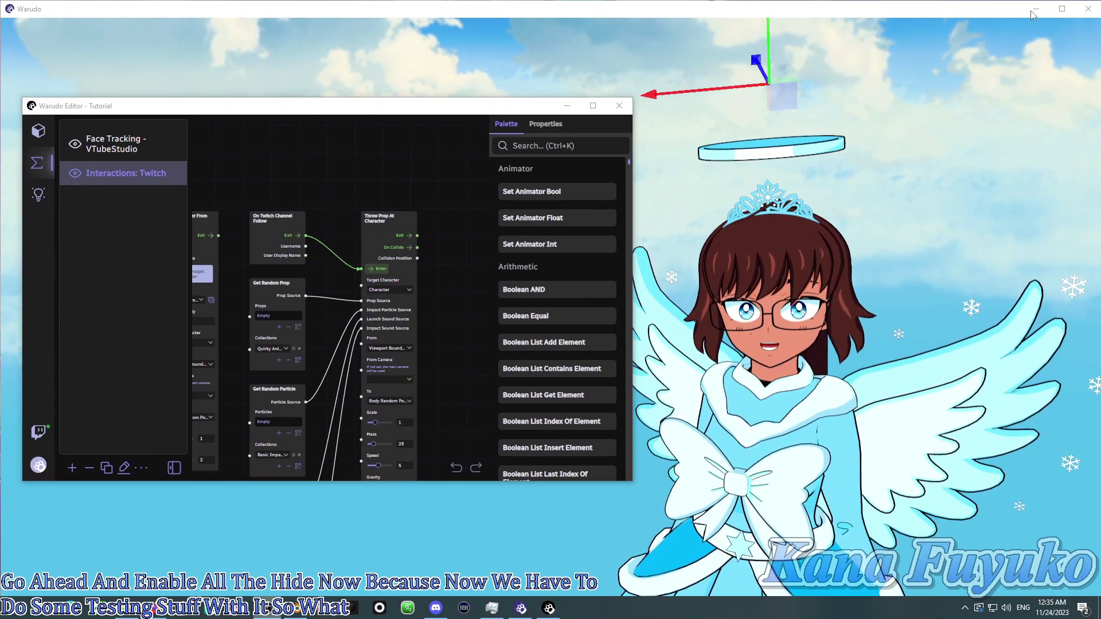
left_click(282, 284)
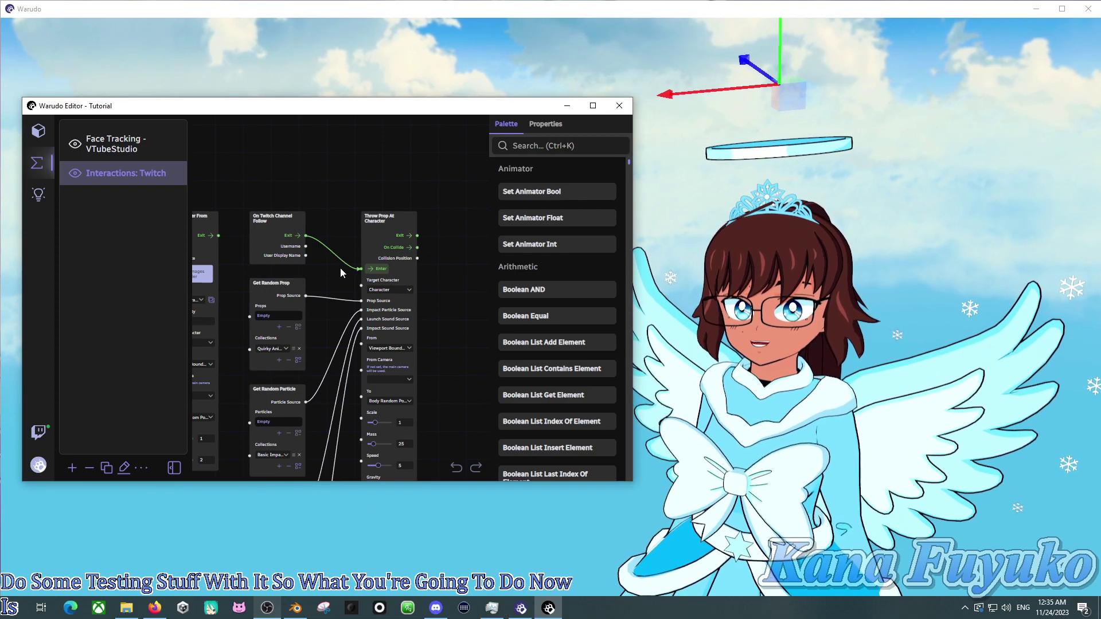
left_click_drag(338, 265, 297, 222)
scroll(289, 234, "down", 3)
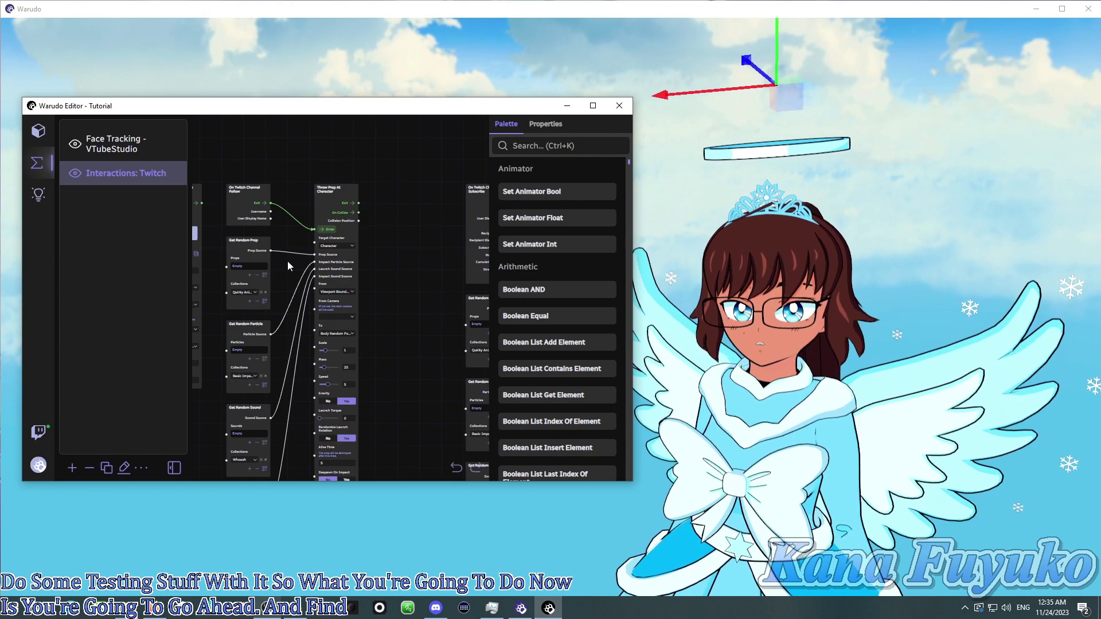
left_click_drag(287, 261, 383, 193)
scroll(383, 214, "down", 3)
left_click_drag(380, 231, 334, 253)
scroll(334, 252, "up", 1)
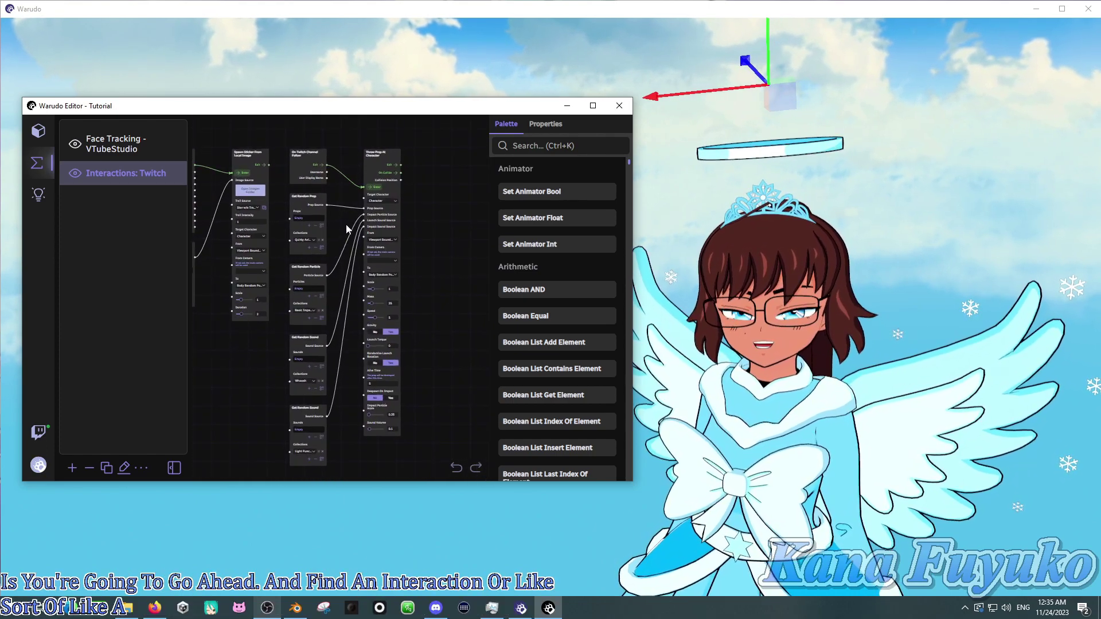
left_click_drag(336, 238, 321, 274)
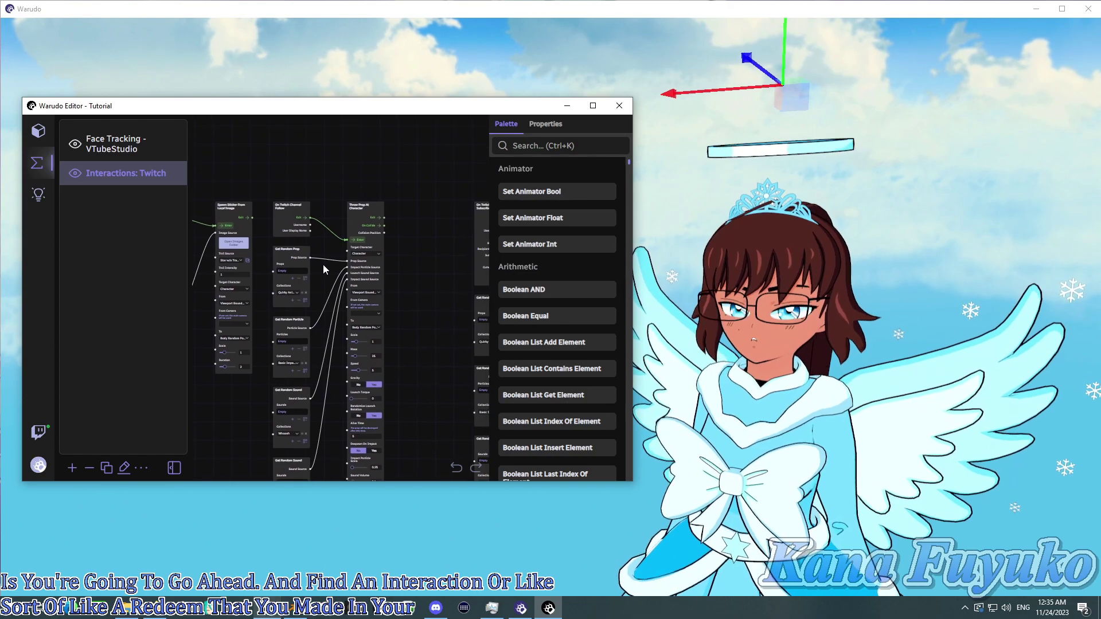
scroll(322, 263, "up", 2)
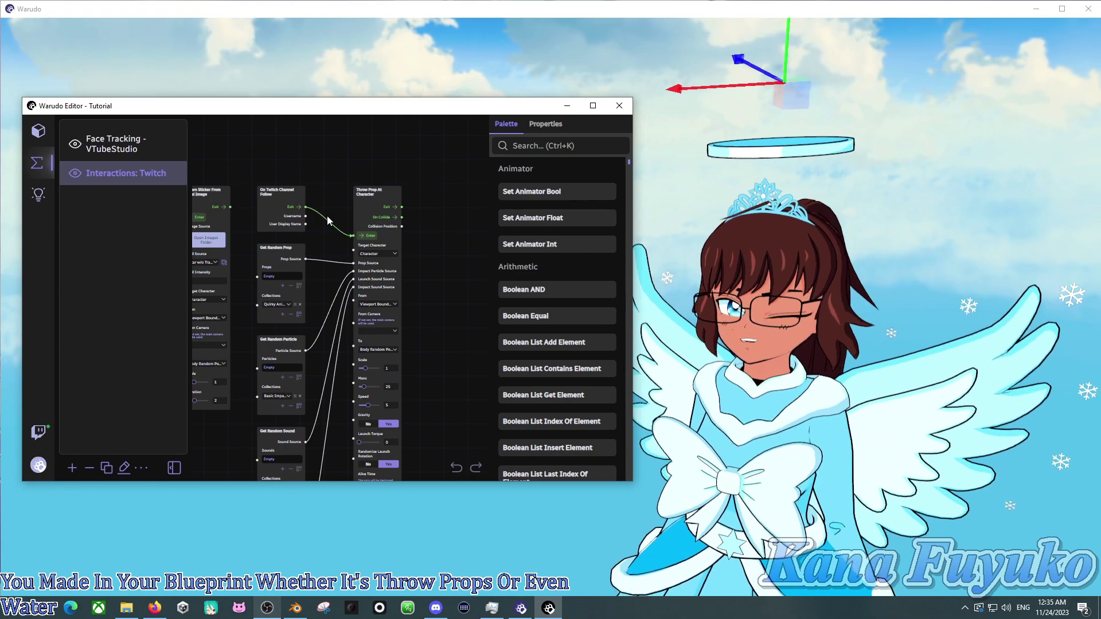
Search the nodes for "liqu", place a Launch Liquid At Character node to check its outputs, and delete it
left_click(541, 150)
type("liqu")
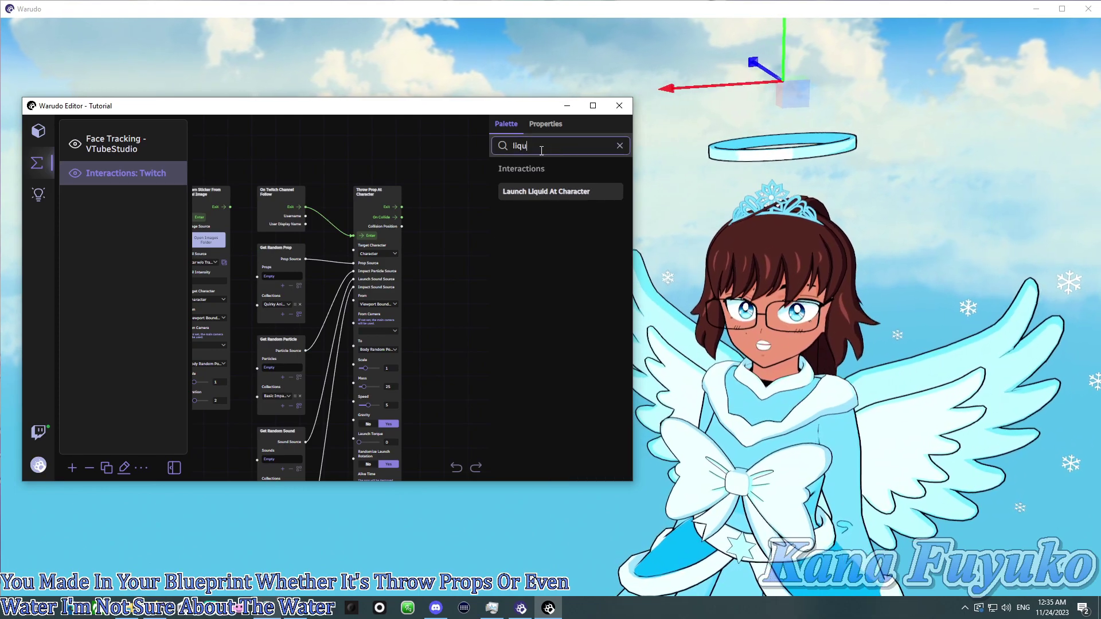
left_click_drag(546, 192, 424, 177)
left_click_drag(299, 212, 428, 243)
key("Delete")
Check the On Collide output of the Throw Prop At Character node and compare the follow and subscribe node groups
scroll(298, 216, "up", 2)
scroll(383, 247, "up", 3)
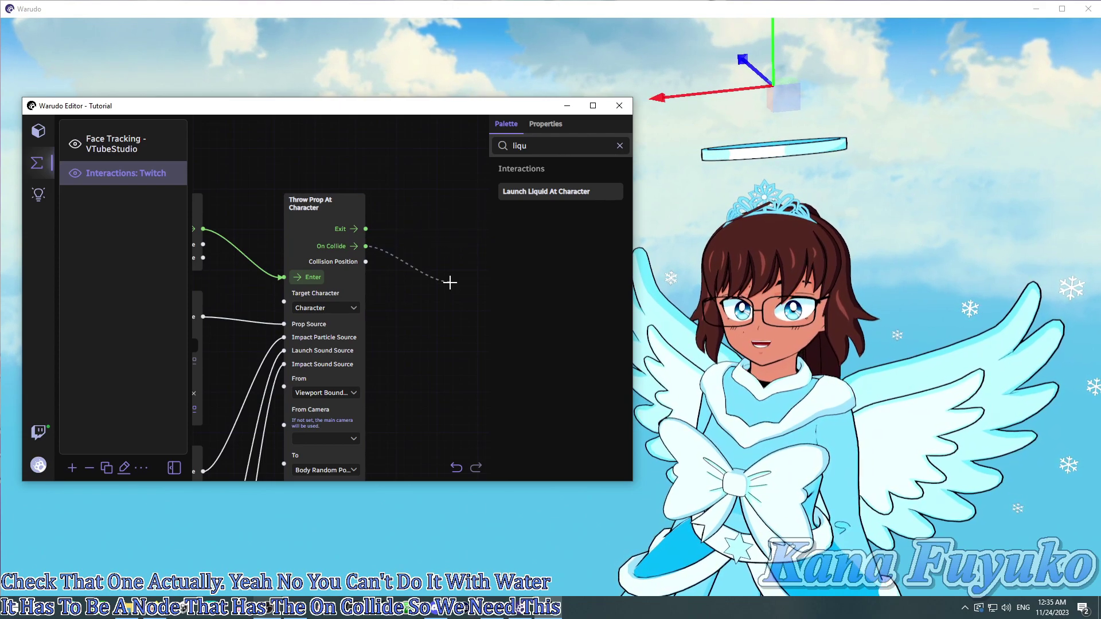
left_click_drag(450, 282, 436, 294)
scroll(425, 264, "down", 6)
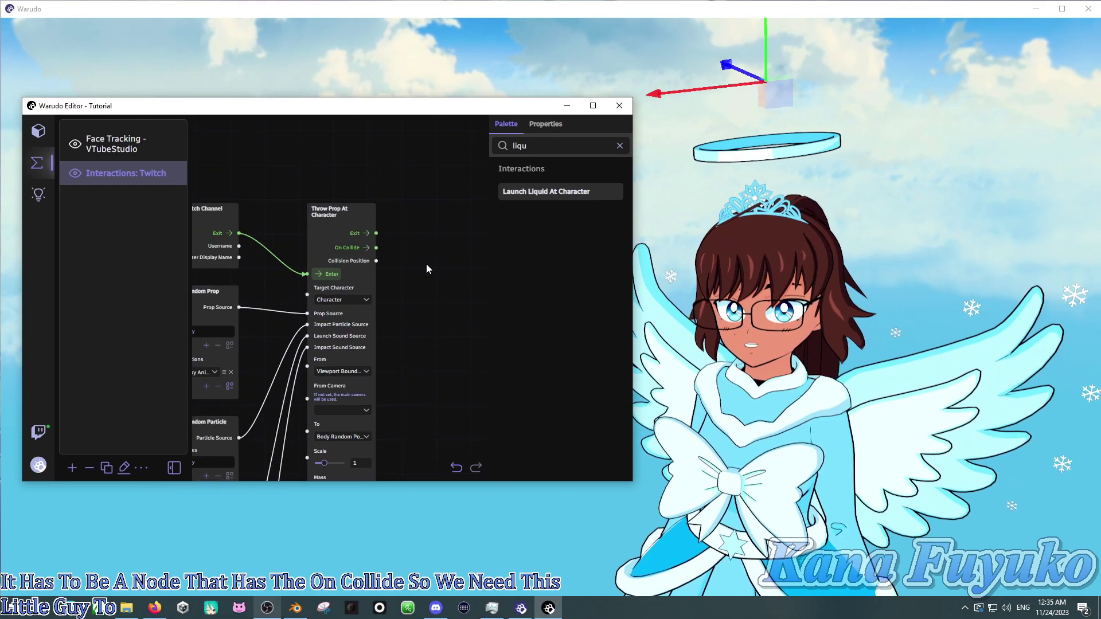
scroll(408, 299, "down", 1)
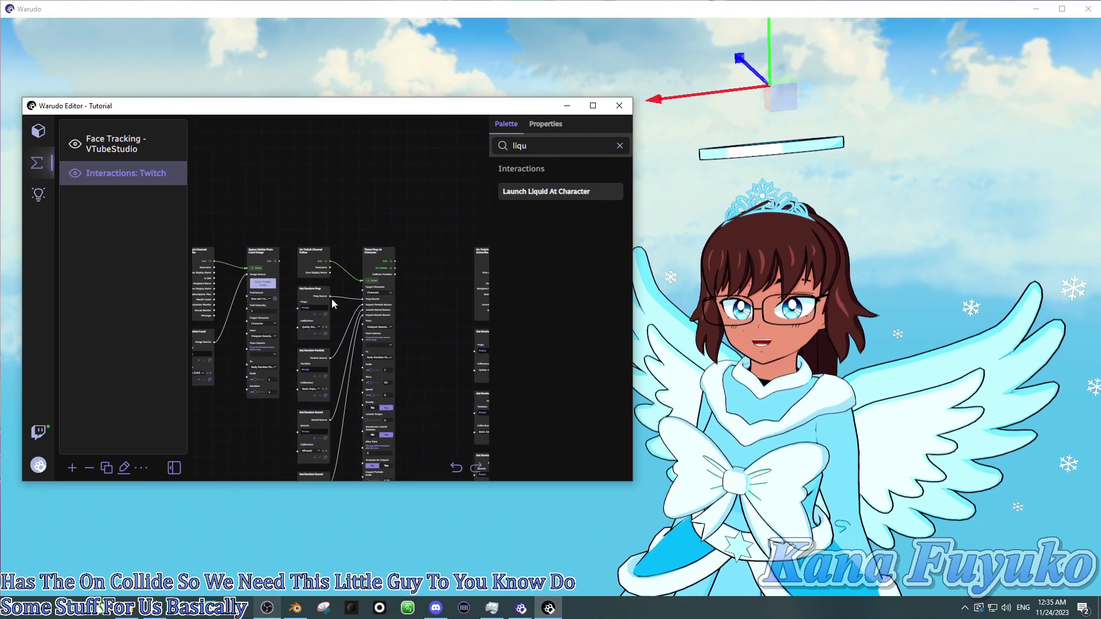
left_click_drag(284, 300, 230, 274)
left_click_drag(374, 280, 273, 287)
right_click_drag(273, 287, 349, 311)
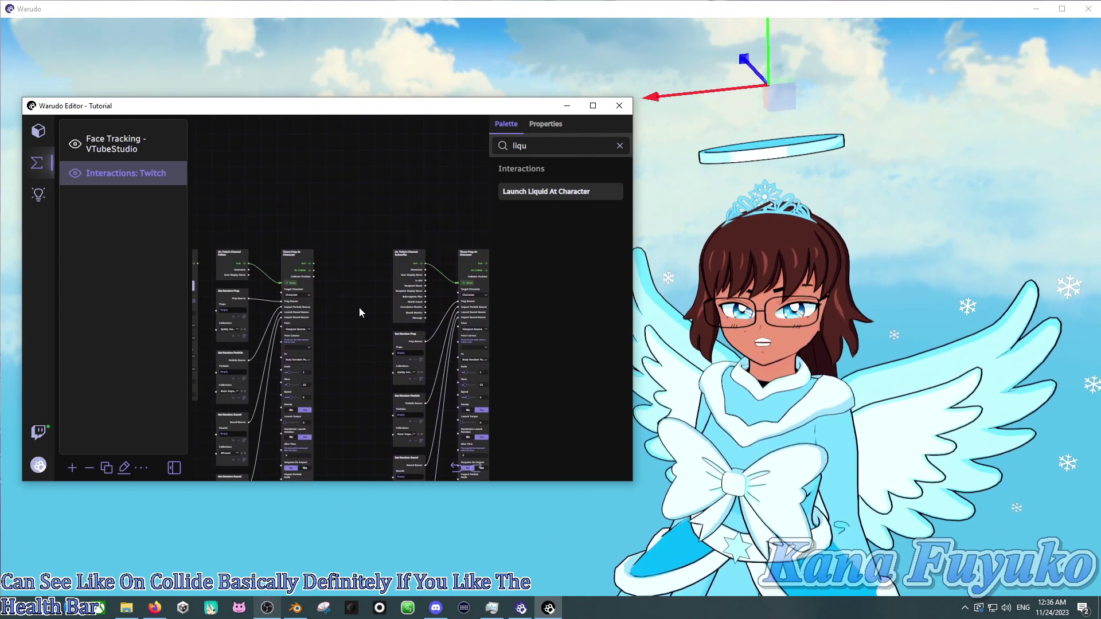
Examine the On Collide output and the free space beside the follow group's Throw Prop At Character node
scroll(359, 307, "up", 1)
scroll(352, 296, "up", 3)
left_click_drag(336, 294, 404, 303)
scroll(381, 289, "up", 2)
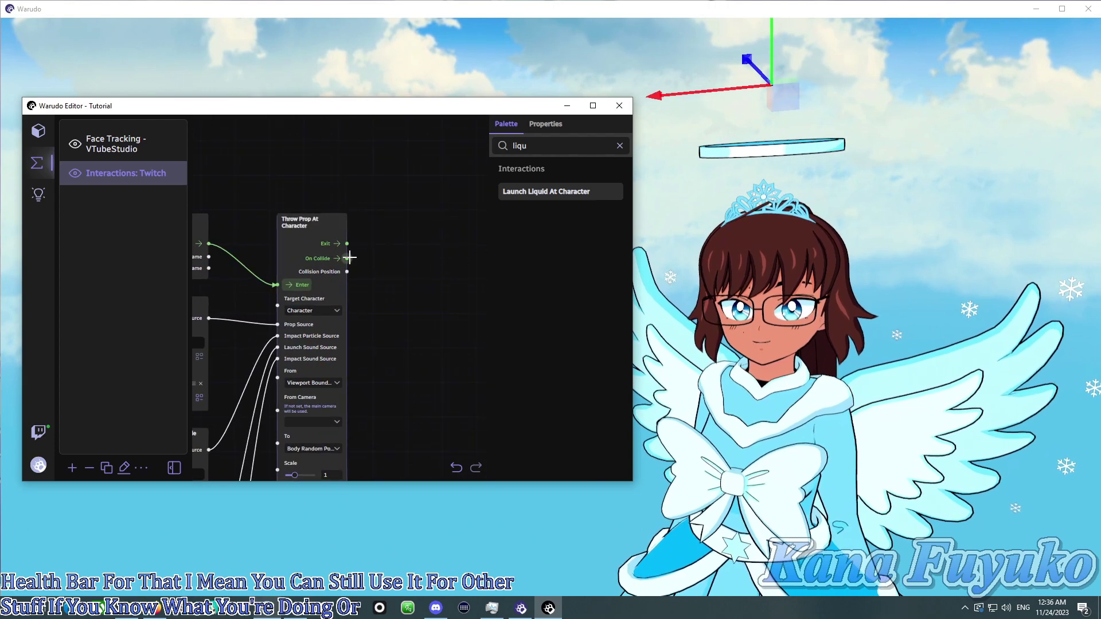
left_click_drag(351, 258, 311, 214)
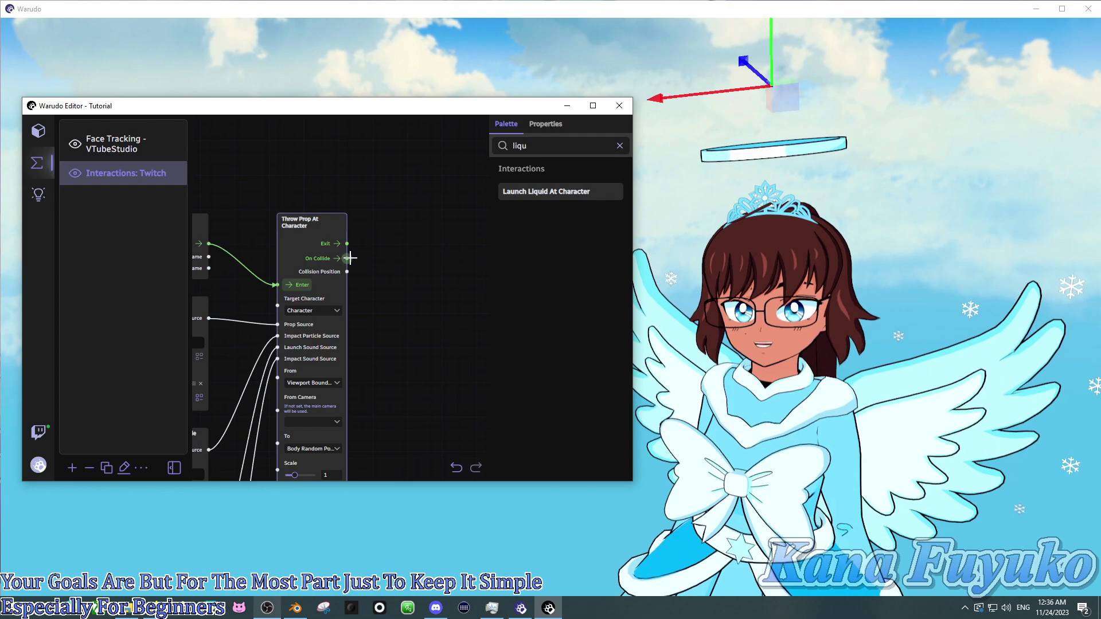
mouse_move(351, 258)
left_mouse_down()
mouse_move(399, 262)
mouse_move(360, 238)
left_mouse_up()
scroll(395, 270, "down", 4)
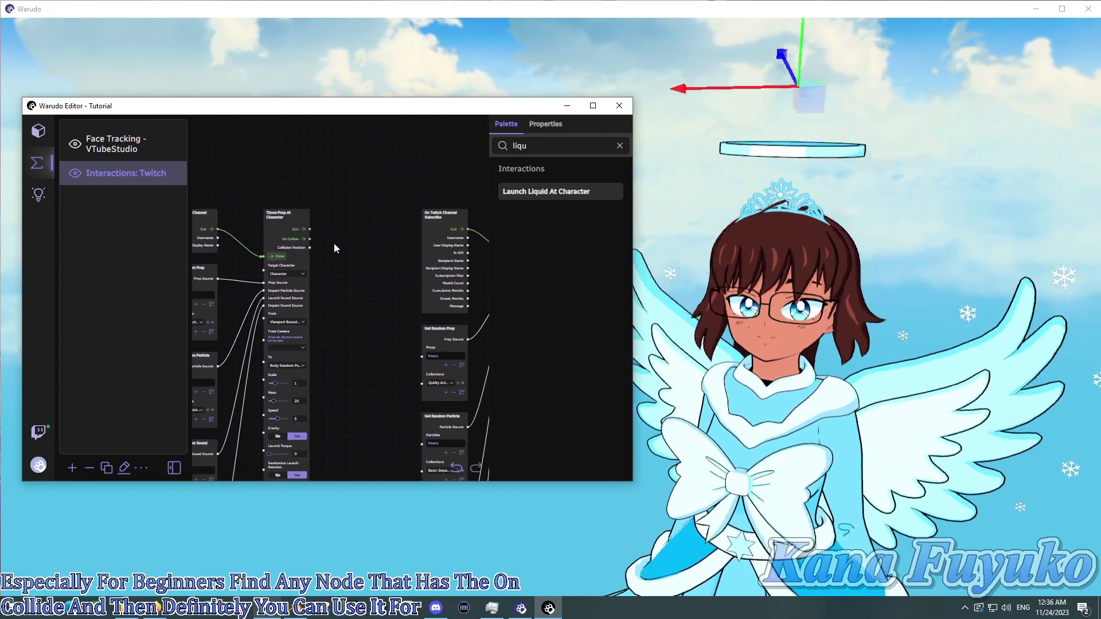
scroll(317, 274, "up", 3)
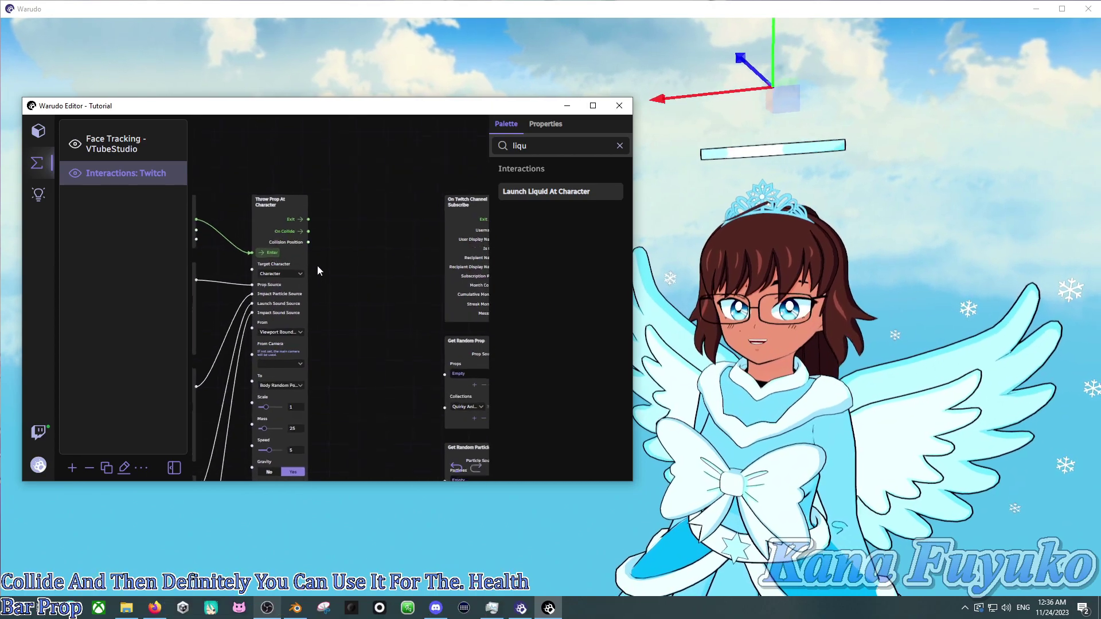
left_click_drag(341, 243, 366, 238)
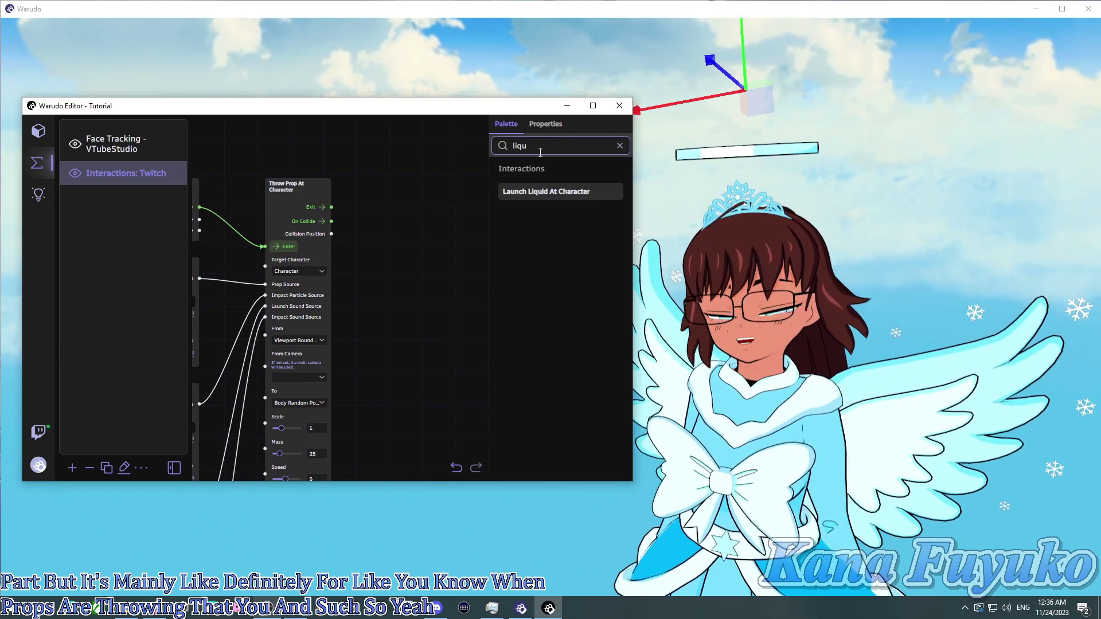
Replace the node search with "health" and make free space above the Throw Prop At Character node
left_click_drag(540, 151, 512, 142)
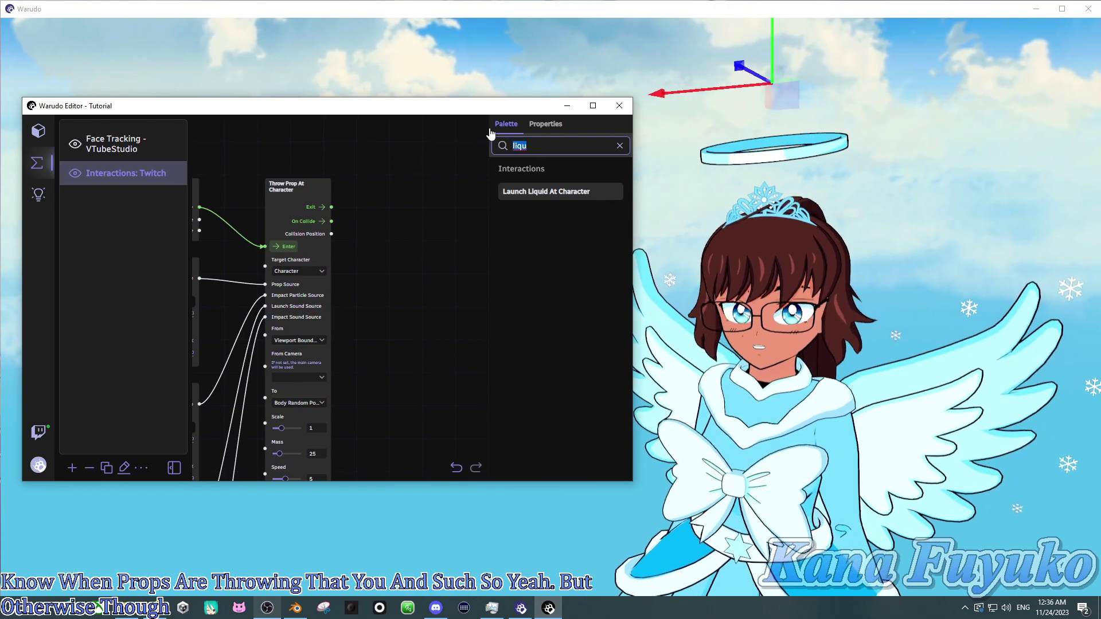
key("BackSpace")
type("health")
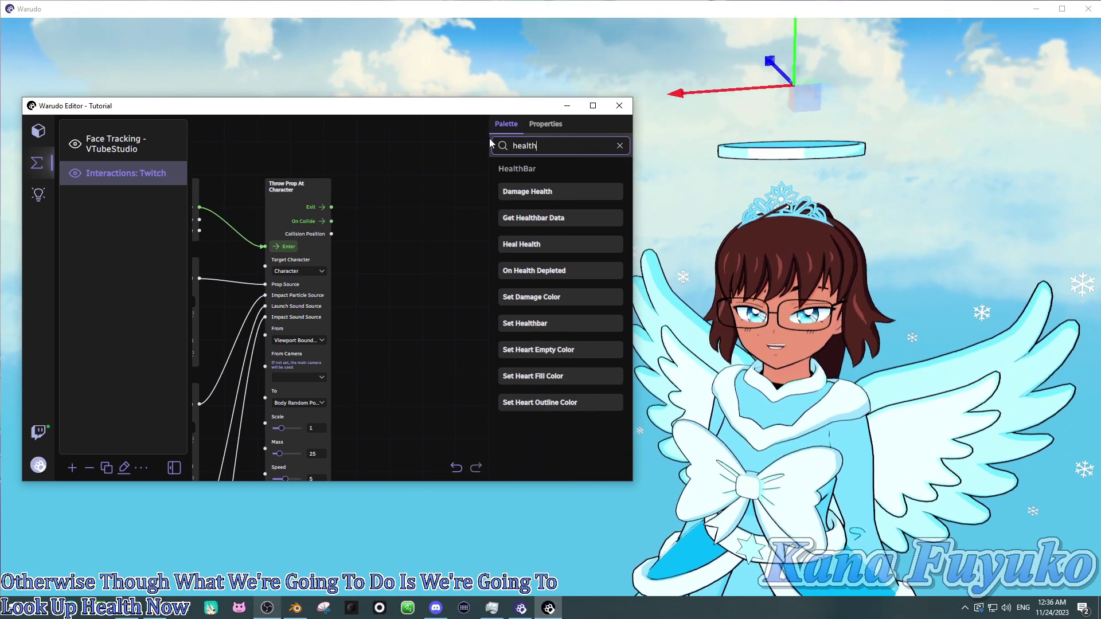
scroll(405, 181, "down", 1)
left_click_drag(405, 181, 394, 314)
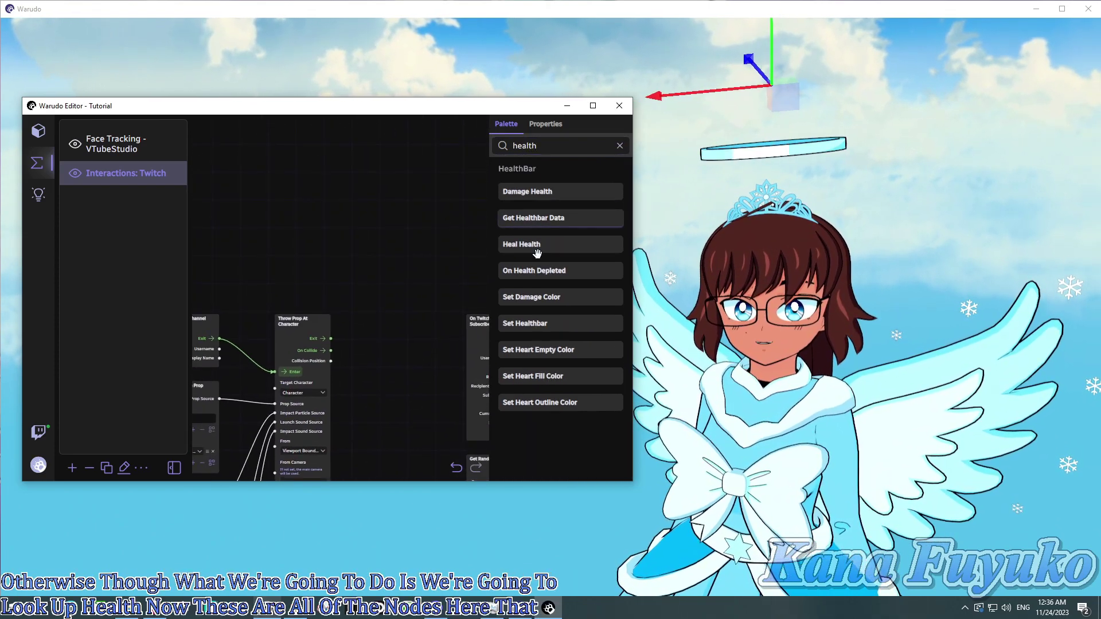
Place trial Damage Health, Get Healthbar Data, Heal Health, On Health Depleted and Set Damage Color nodes above the prop-throwing groups
left_click_drag(533, 192, 282, 203)
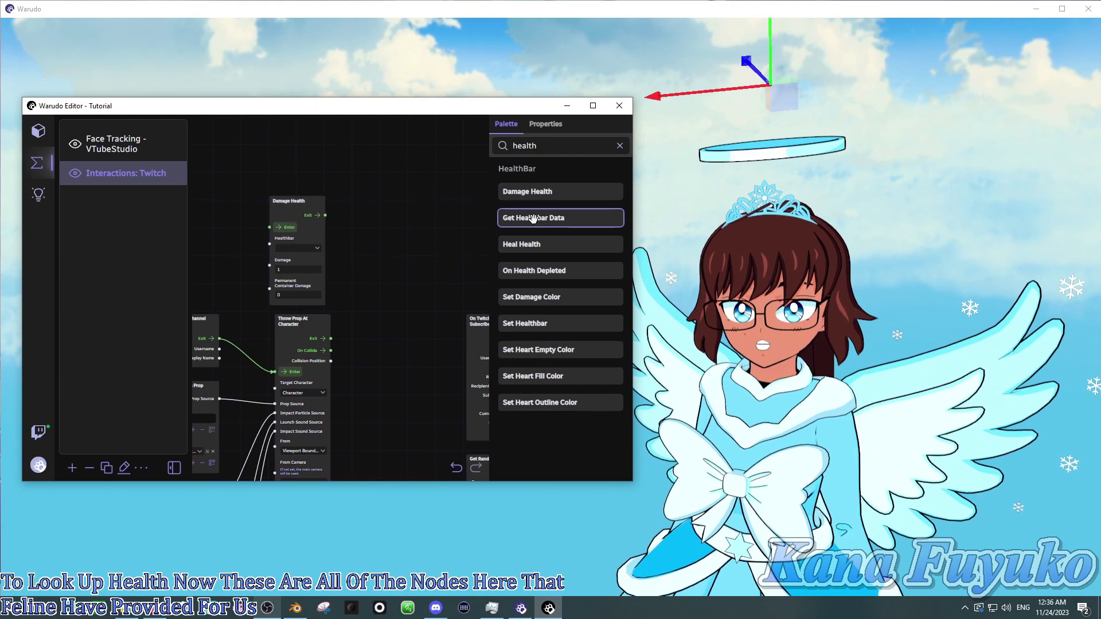
left_click_drag(533, 219, 357, 196)
left_click_drag(477, 243, 410, 295)
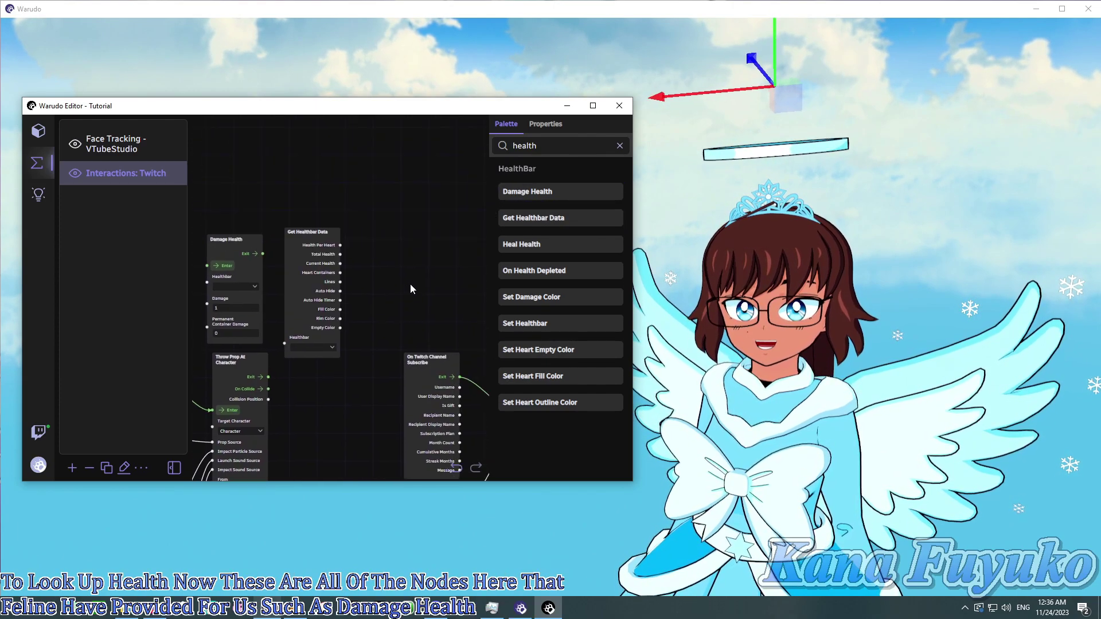
mouse_move(528, 245)
left_mouse_down()
mouse_move(387, 206)
mouse_move(420, 222)
left_mouse_up()
left_click_drag(528, 276, 456, 267)
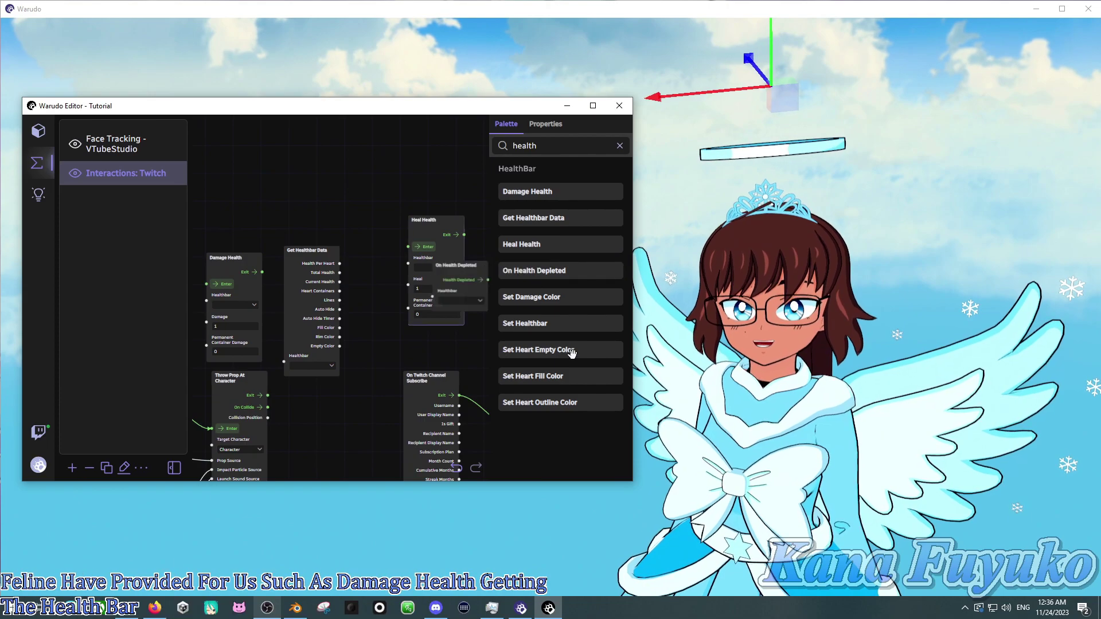
left_click_drag(518, 298, 357, 276)
Remove all the trial health nodes from the blueprint
key("Delete")
left_click(457, 266)
key("Delete")
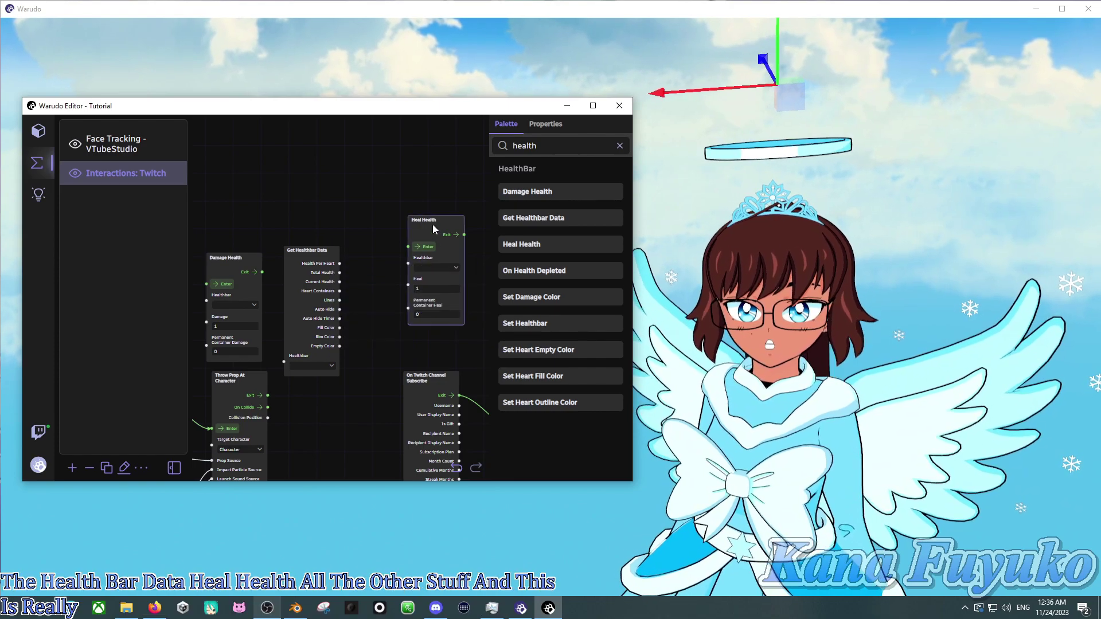
left_click_drag(430, 221, 386, 237)
key("Delete")
key("ctrl+z")
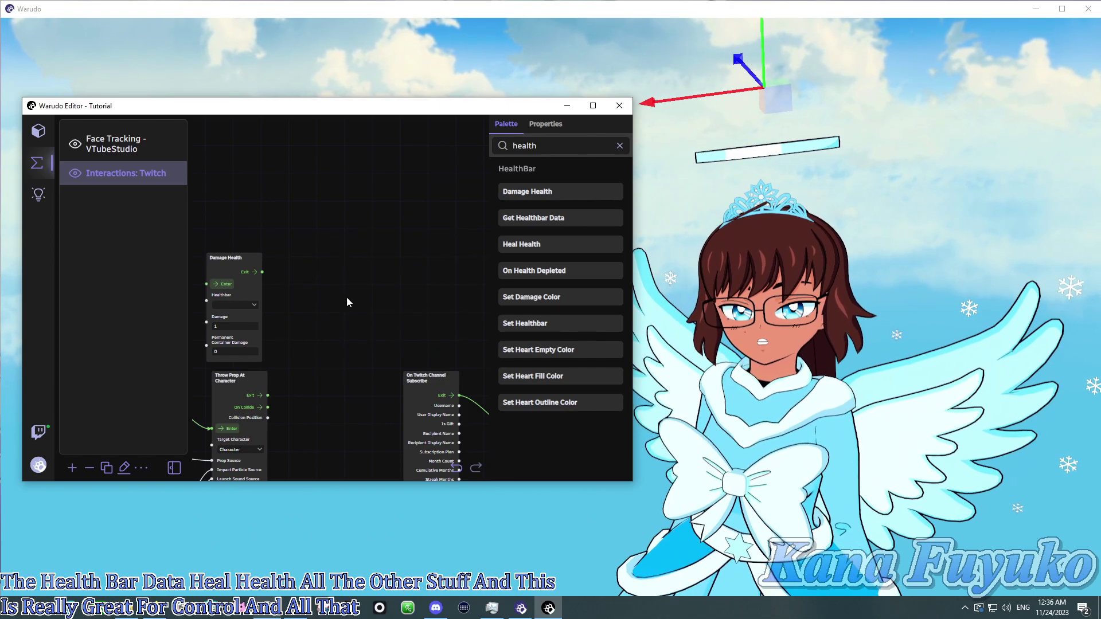
key("ctrl+z")
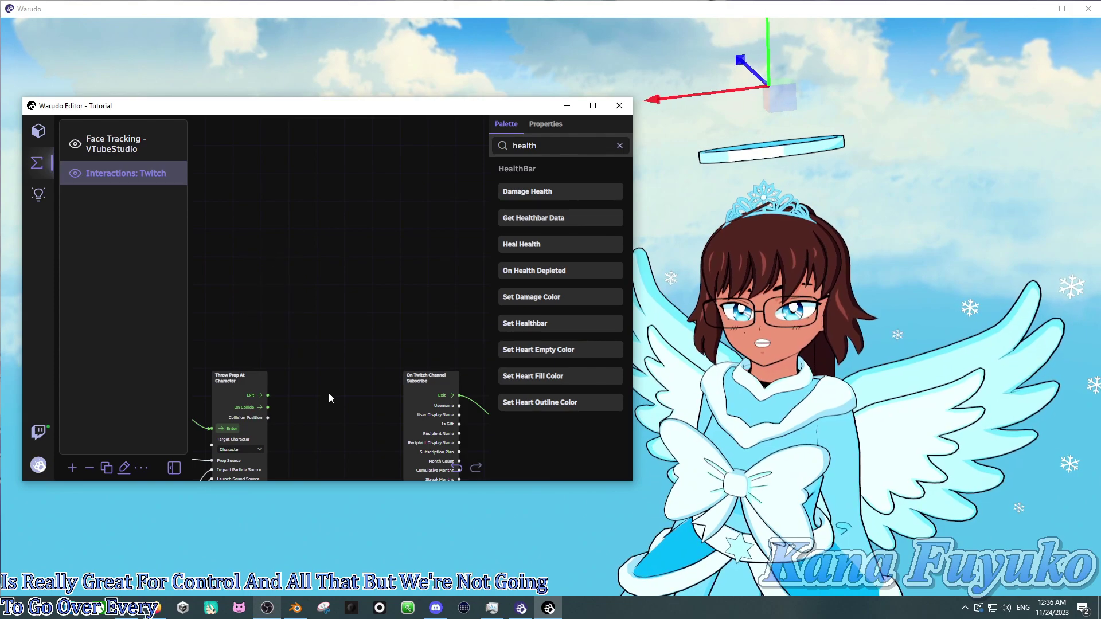
Place a Set Heart Fill Color node beside Throw Prop At Character to inspect its color option, and delete it
left_click_drag(328, 393, 413, 243)
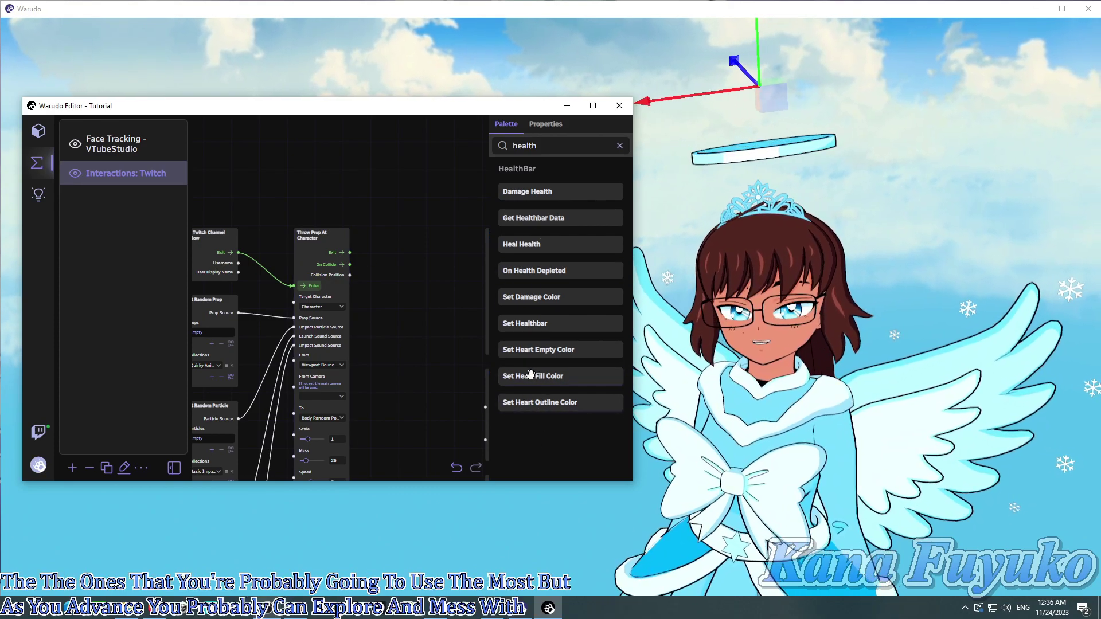
left_click_drag(533, 376, 403, 293)
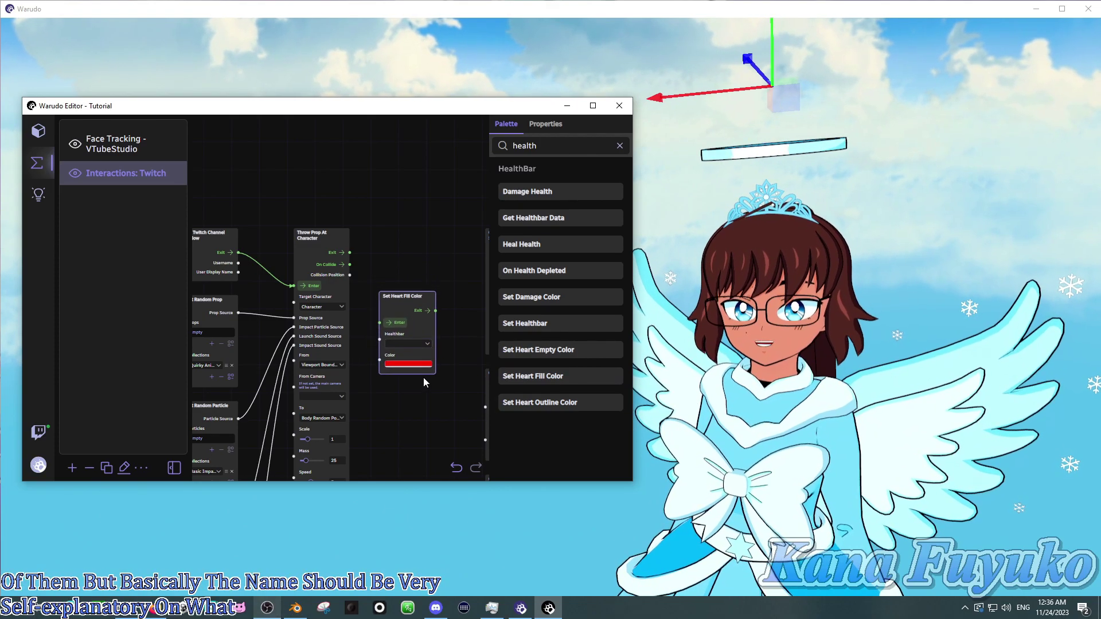
scroll(440, 384, "up", 3)
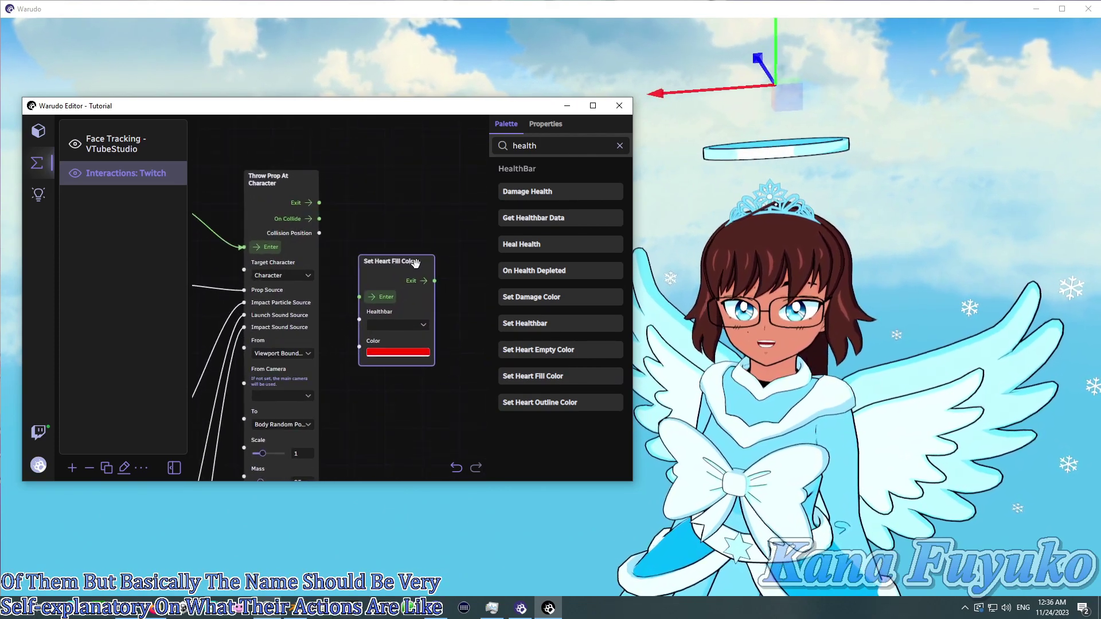
left_click_drag(415, 265, 423, 207)
key("Delete")
scroll(401, 283, "down", 2)
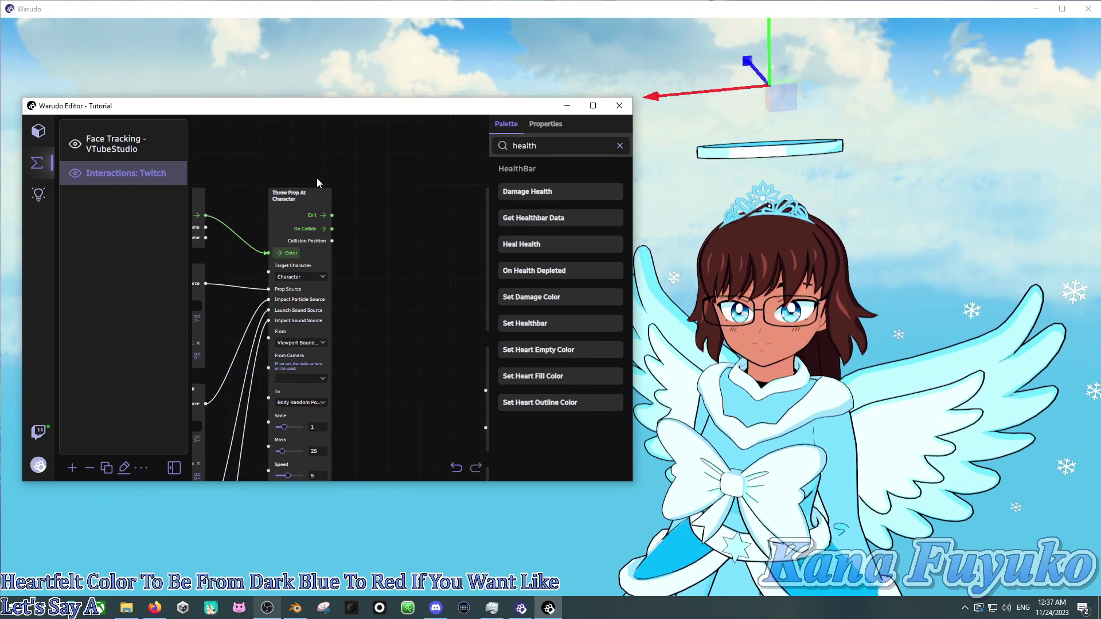
Add a Damage Health node targeting Healthbar, with its Enter input driven by the follow group's Throw Prop At Character On Collide output
scroll(367, 295, "down", 2)
scroll(361, 303, "down", 1)
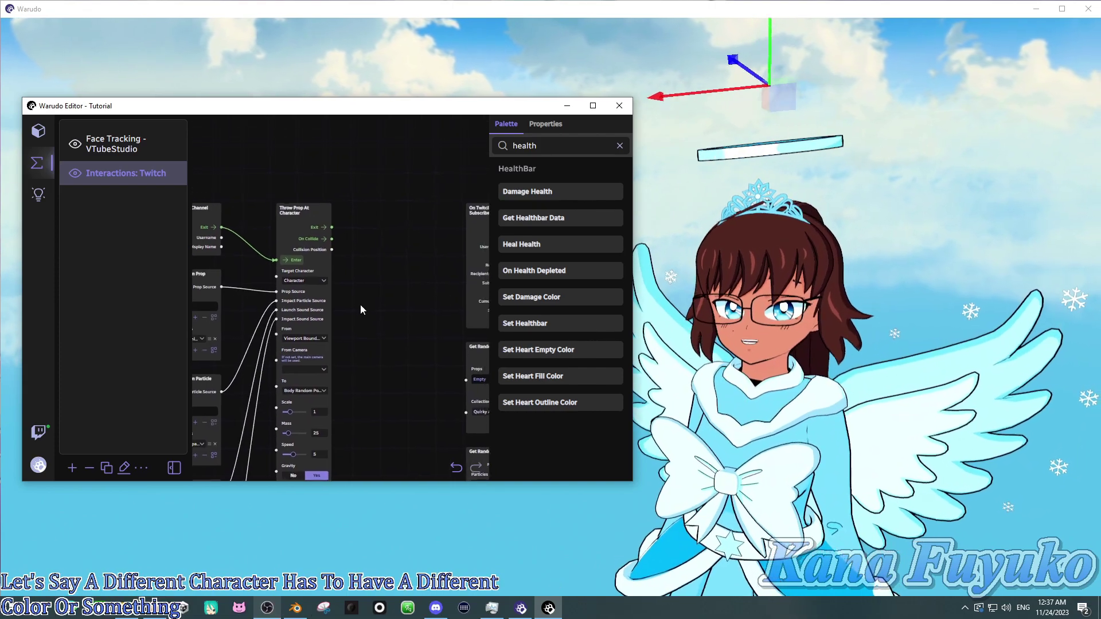
left_click_drag(356, 278, 396, 266)
scroll(367, 263, "up", 4)
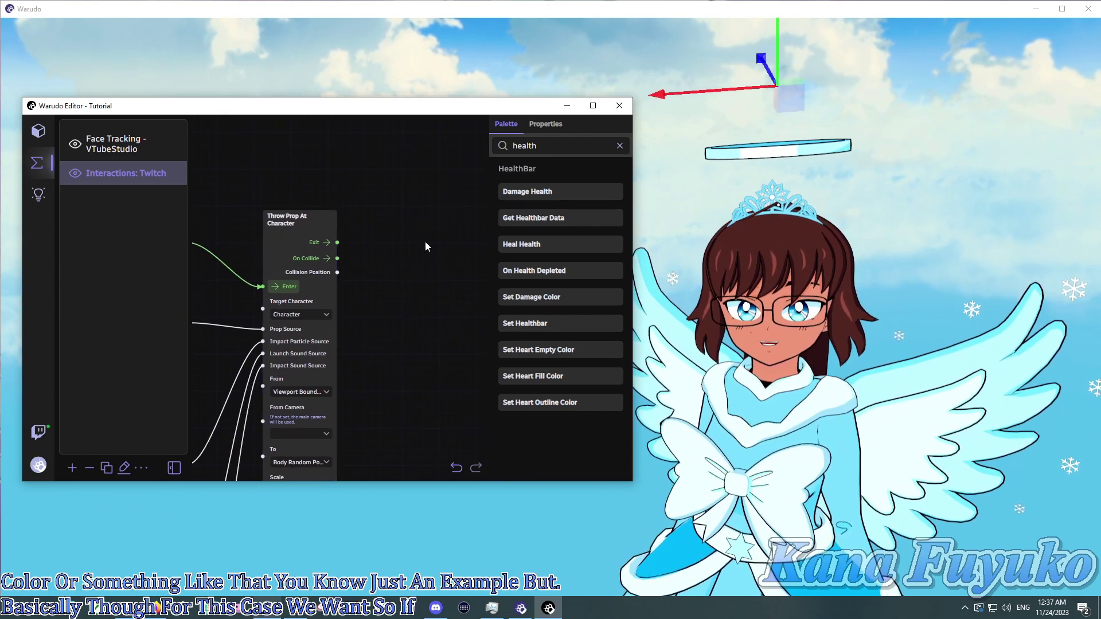
mouse_move(416, 232)
left_mouse_down()
mouse_move(367, 240)
mouse_move(425, 235)
left_mouse_up()
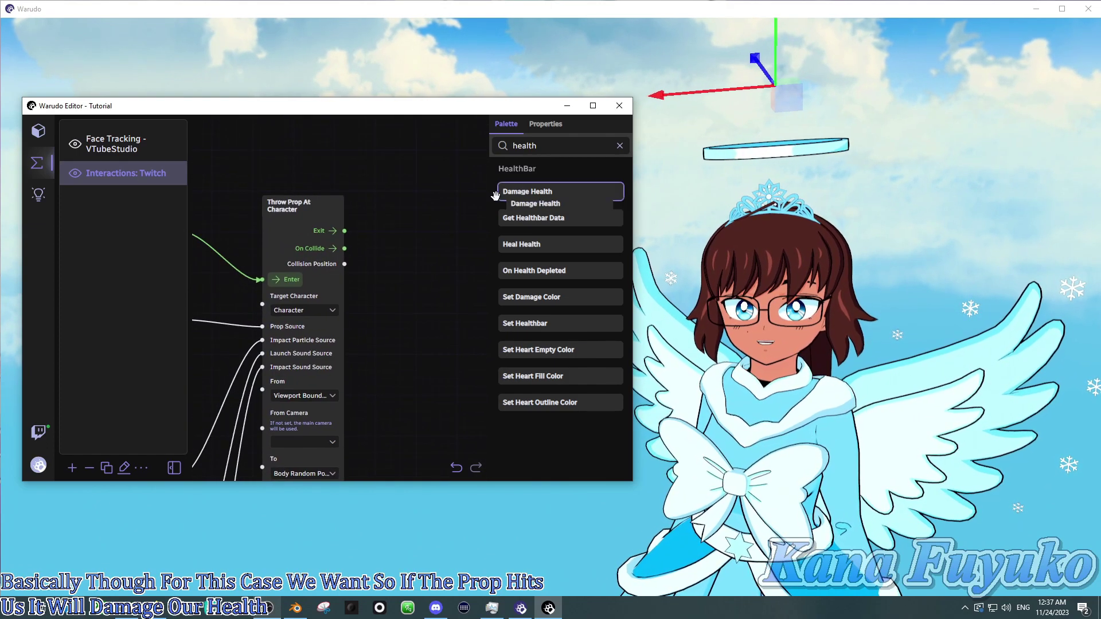
mouse_move(486, 200)
left_mouse_down()
mouse_move(383, 209)
mouse_move(400, 202)
left_mouse_up()
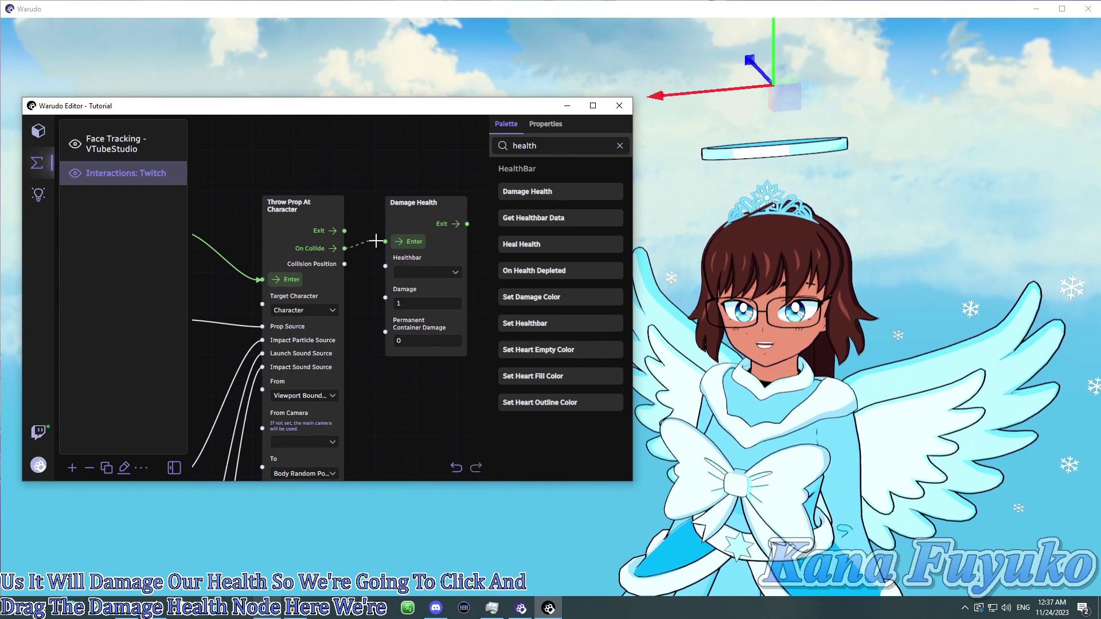
left_click_drag(344, 248, 384, 238)
left_click_drag(398, 202, 387, 200)
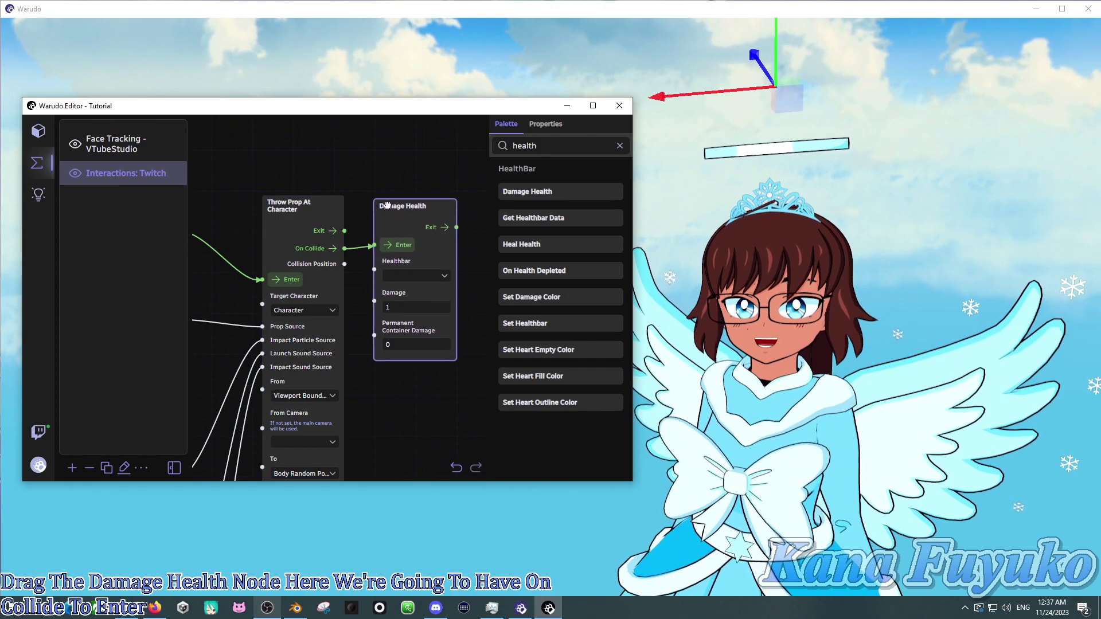
left_click(395, 272)
left_click(401, 311)
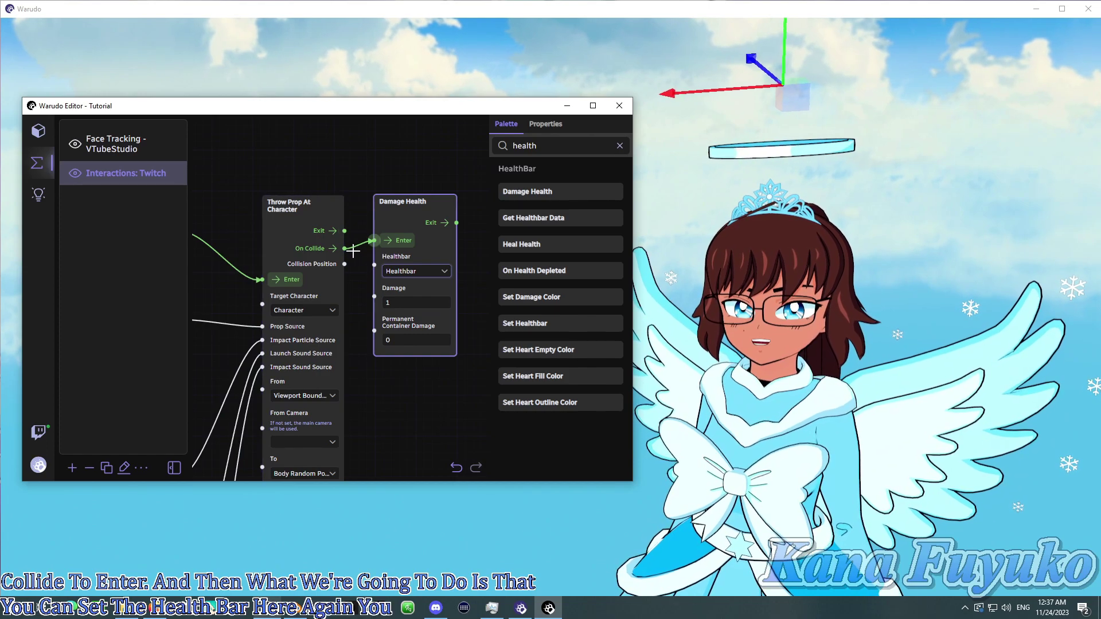
Try driving Damage Health from Throw Prop At Character's Exit output, and reconnect it to On Collide
left_click_drag(344, 231, 369, 236)
left_click_drag(397, 202, 414, 183)
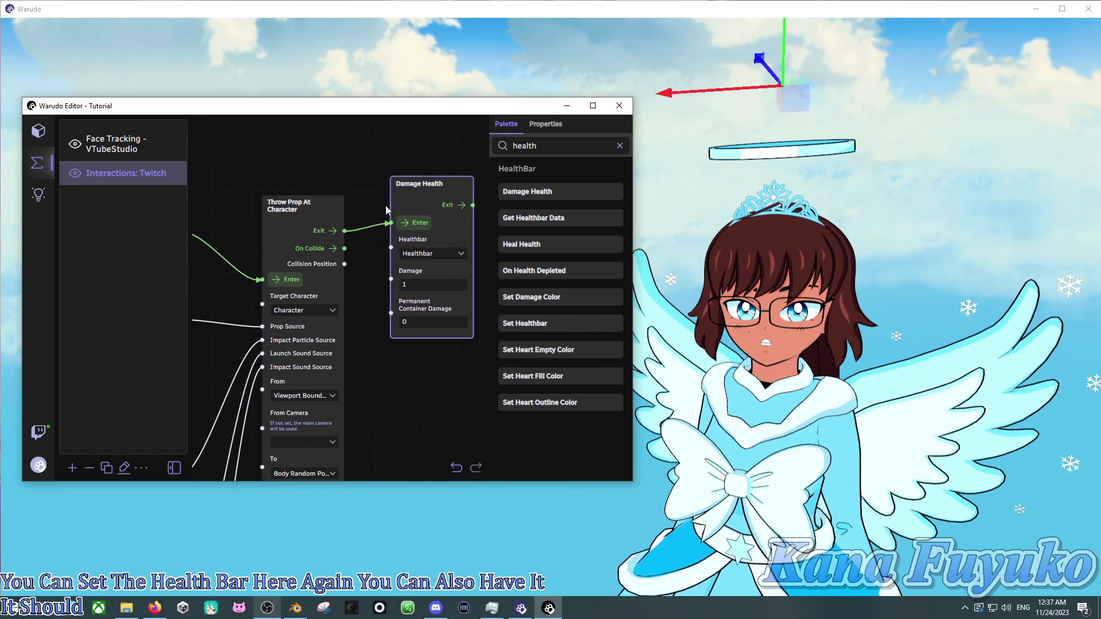
scroll(297, 172, "down", 2)
left_click_drag(297, 168, 343, 174)
scroll(253, 194, "down", 1)
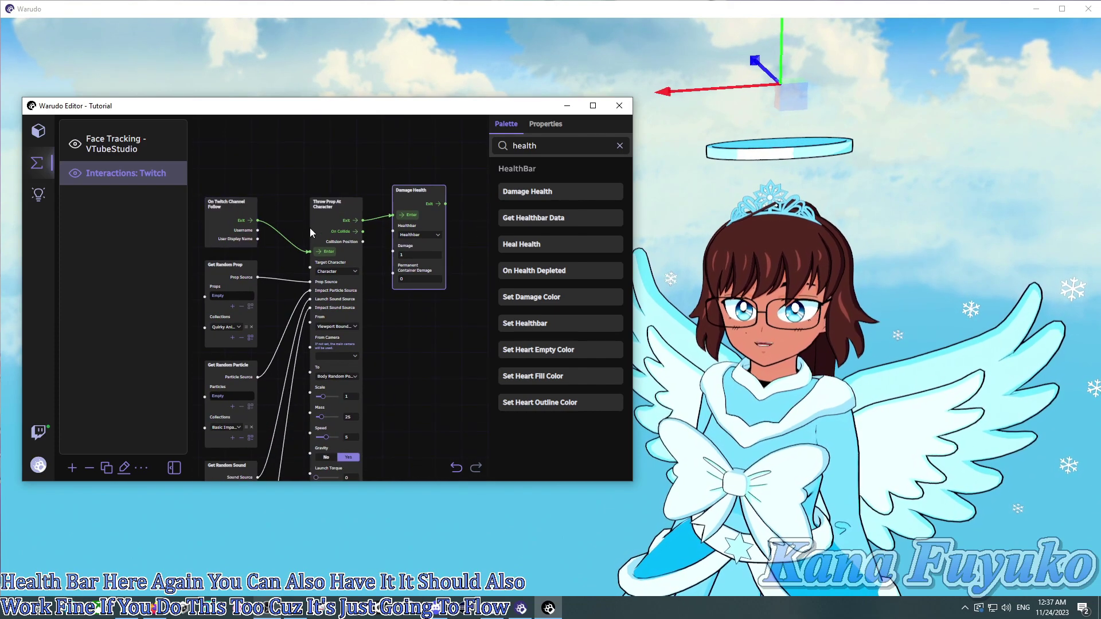
mouse_move(390, 214)
left_mouse_down()
mouse_move(369, 226)
mouse_move(383, 226)
mouse_move(397, 198)
mouse_move(388, 210)
left_mouse_up()
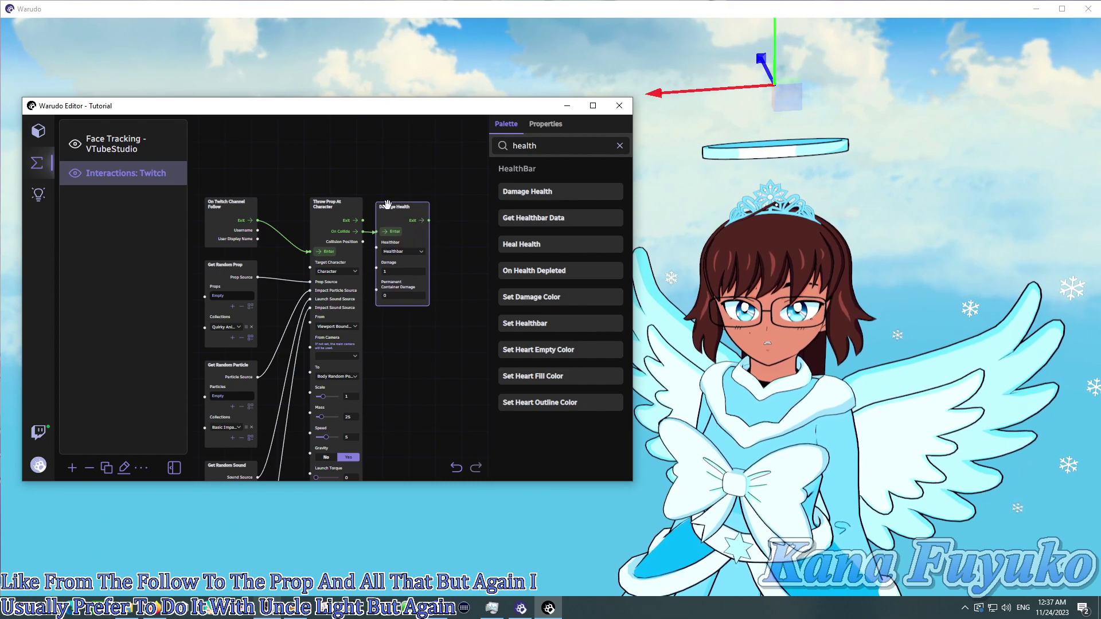
scroll(407, 315, "up", 2)
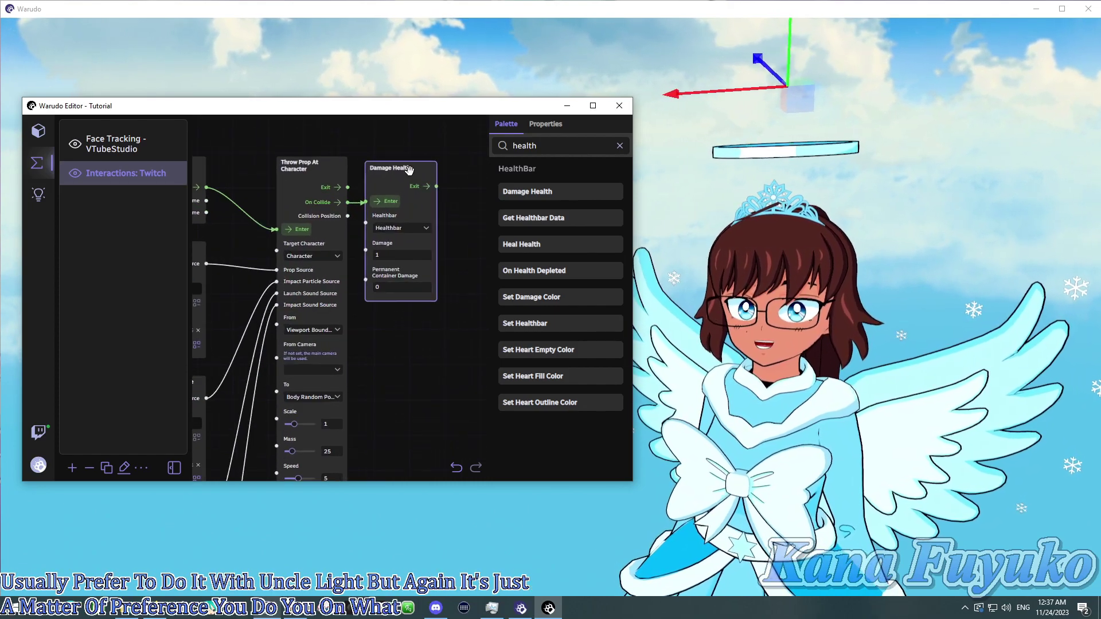
left_click_drag(411, 179, 409, 174)
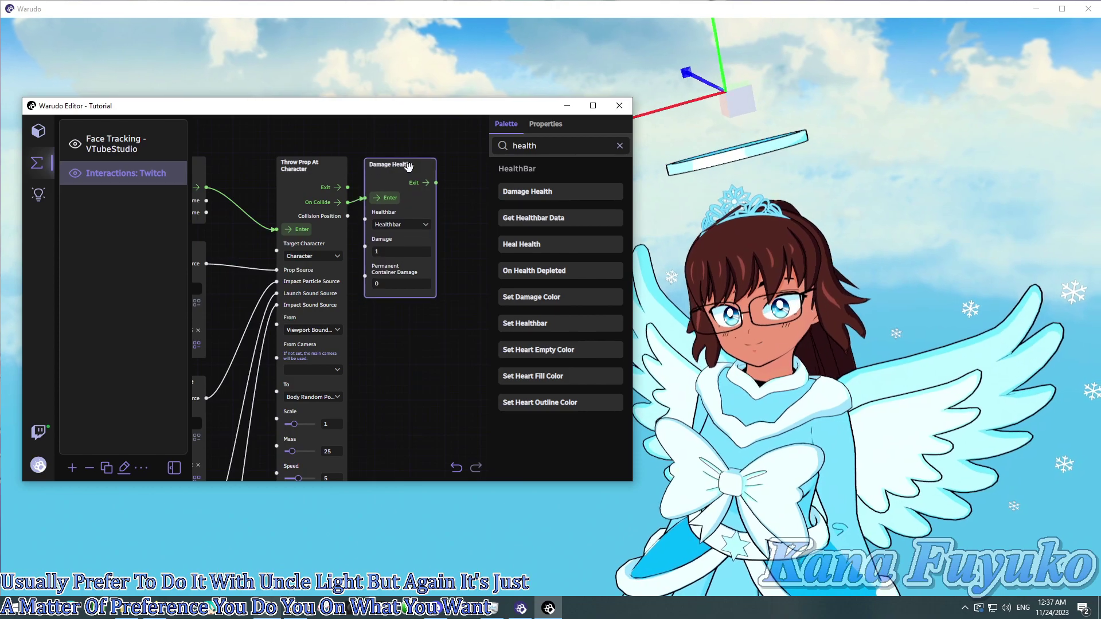
Set the Damage Health node's Damage to 5 and trigger Throw Prop At Character as a test
left_click(401, 301)
scroll(401, 301, "up", 1)
mouse_move(401, 301)
left_mouse_down()
mouse_move(376, 372)
mouse_move(341, 378)
left_mouse_up()
left_click(353, 308)
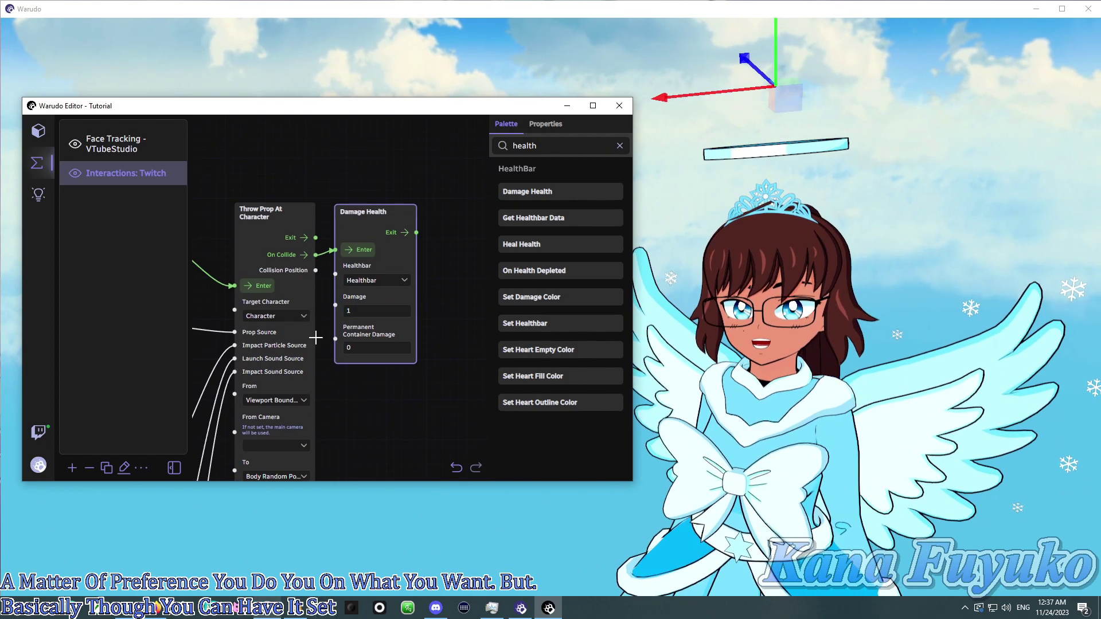
left_click(366, 309)
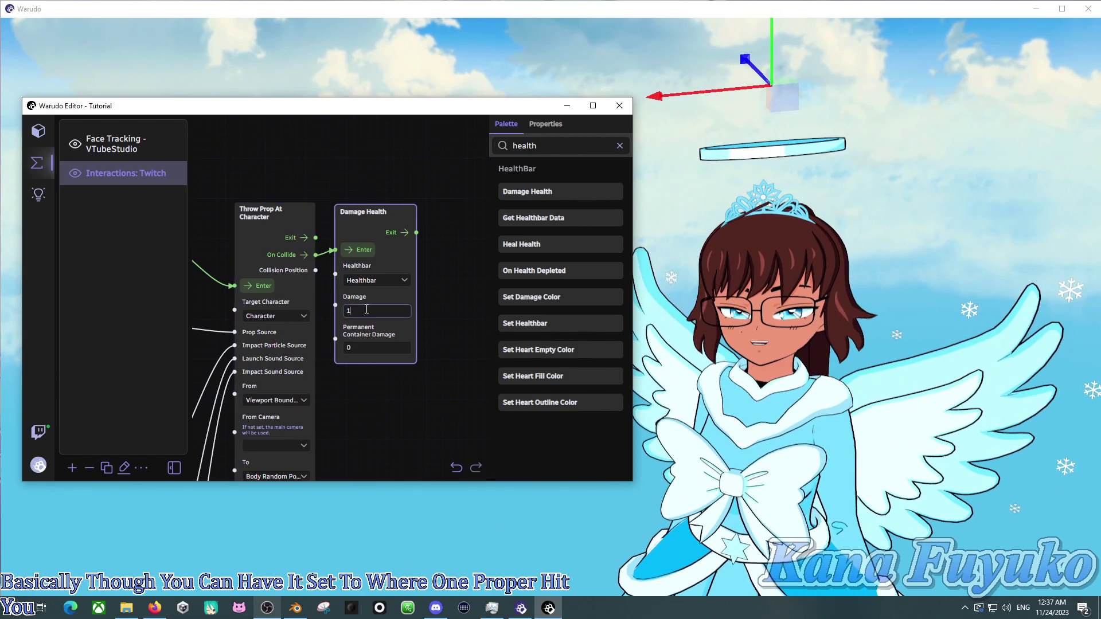
type("5")
left_click(366, 397)
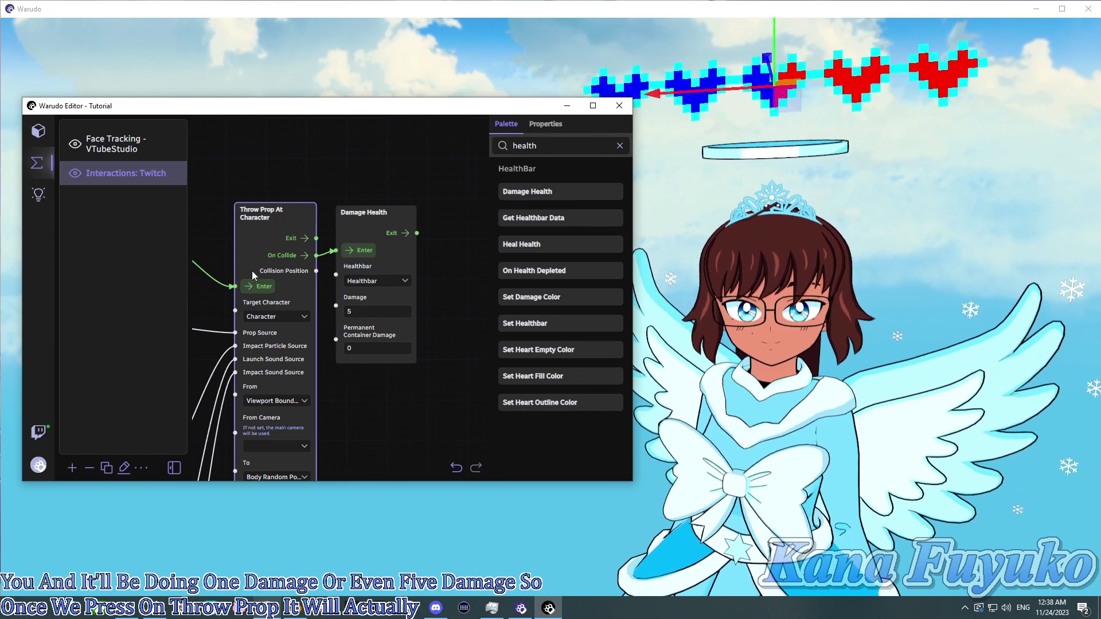
left_click(252, 287)
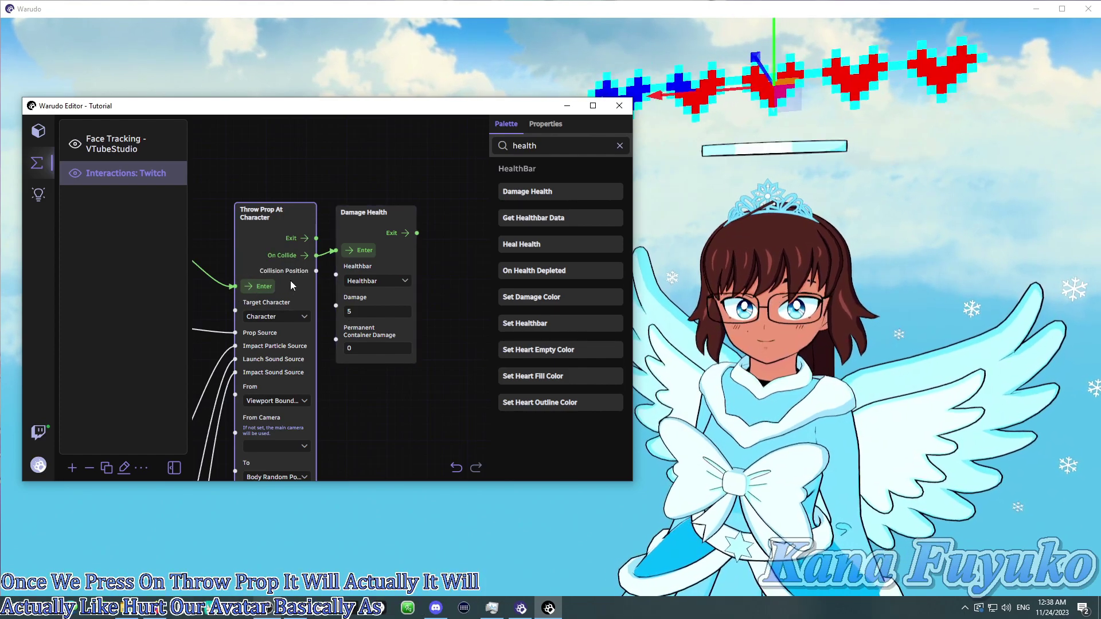
Add an On Health Depleted node in the free space above the follow group and set its Healthbar to Healthbar
scroll(366, 174, "down", 2)
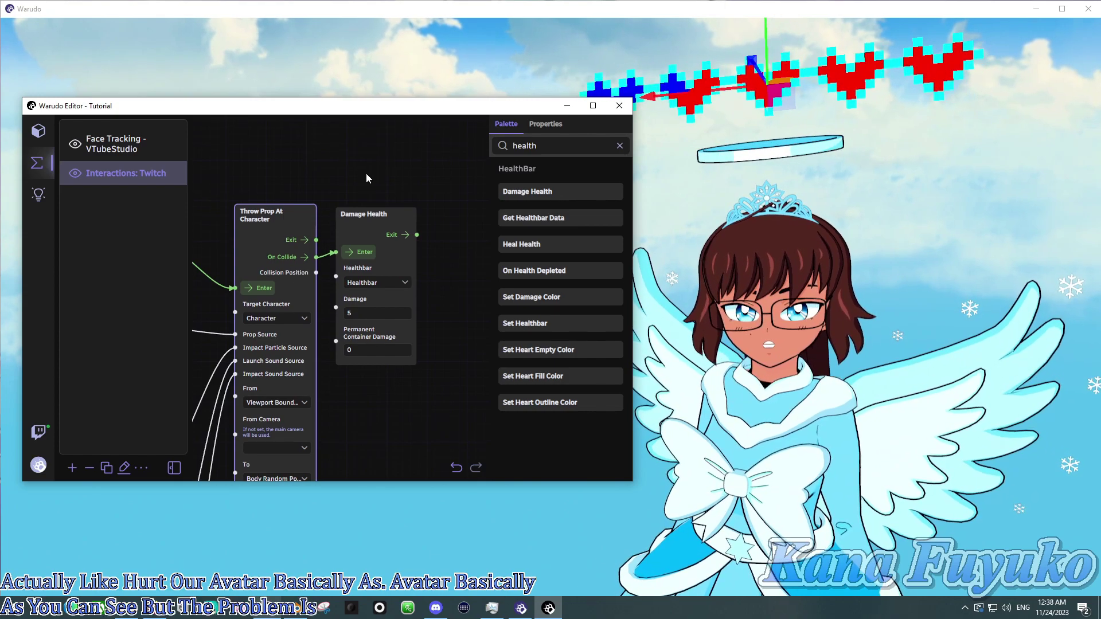
scroll(366, 175, "down", 1)
left_click_drag(367, 175, 369, 224)
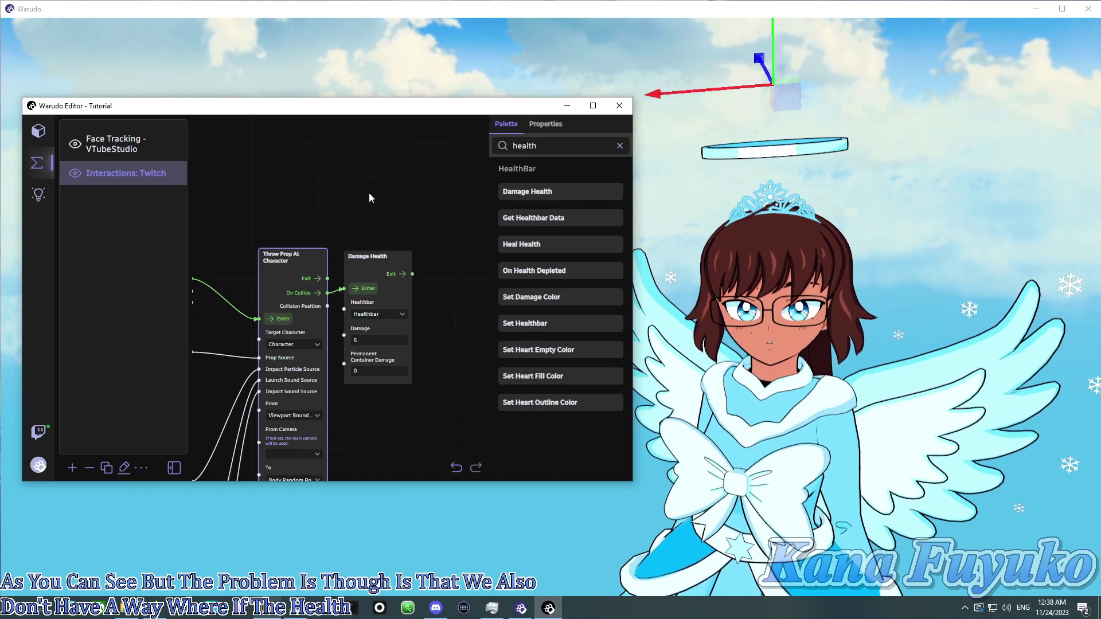
left_click_drag(339, 180, 338, 193)
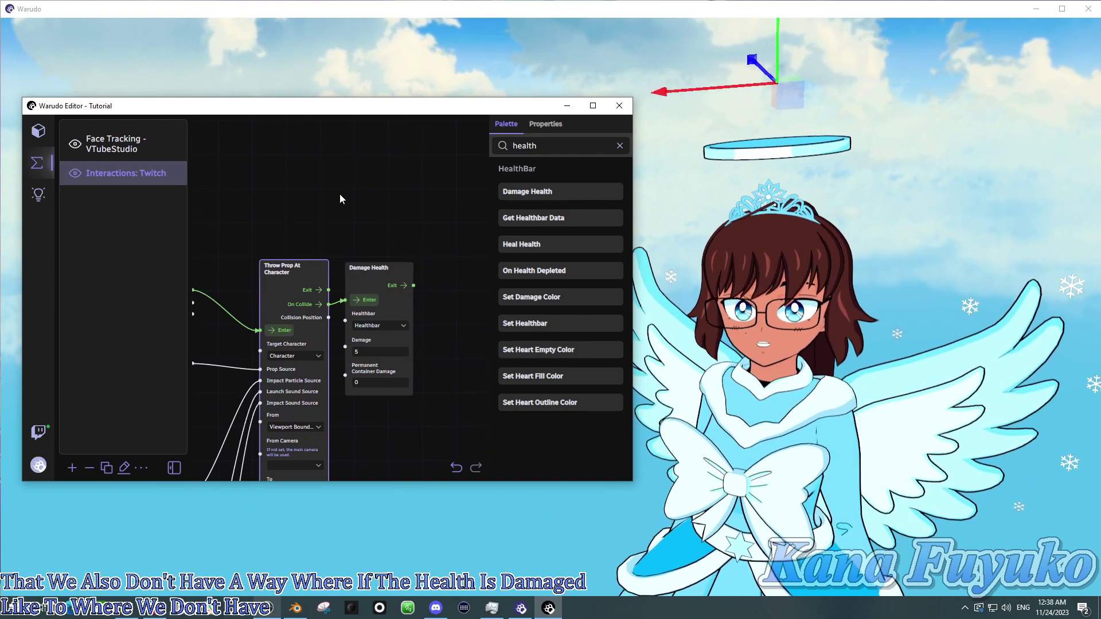
scroll(337, 184, "down", 2)
left_click_drag(336, 171, 306, 310)
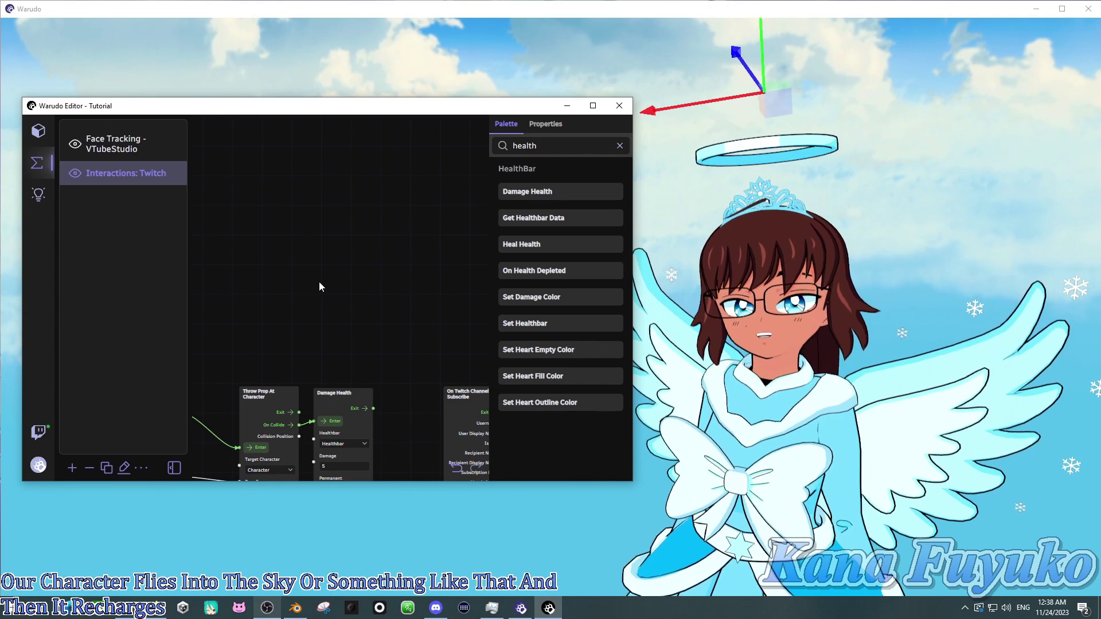
mouse_move(282, 244)
left_mouse_down()
mouse_move(307, 299)
mouse_move(281, 317)
mouse_move(307, 326)
left_mouse_up()
left_click_drag(522, 273, 222, 213)
left_click(271, 253)
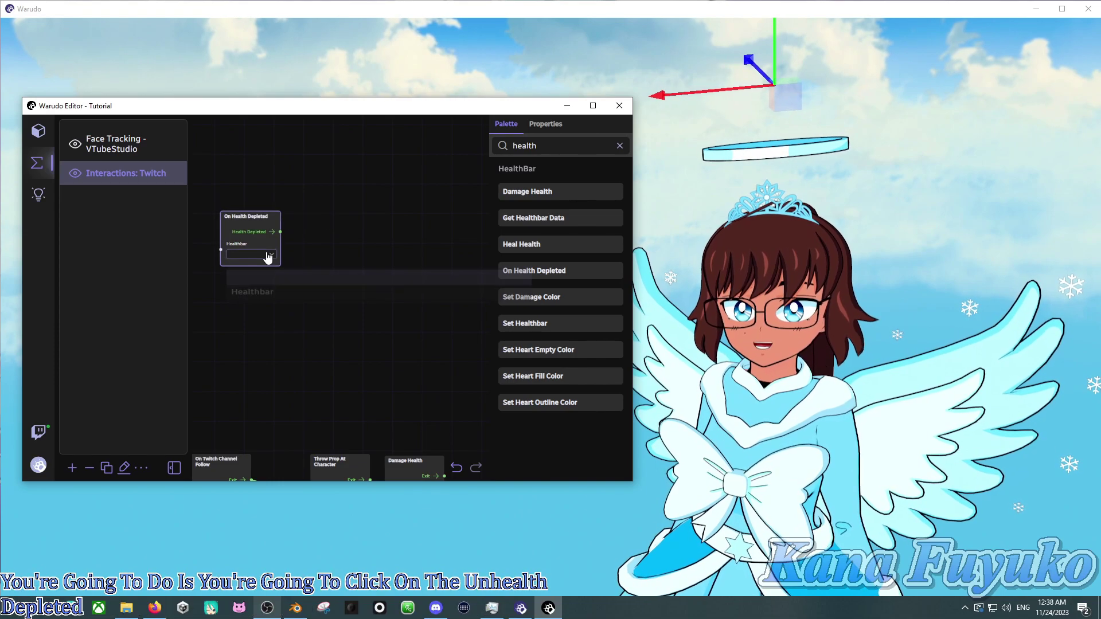
left_click(259, 296)
Add an Activate Character Ragdoll node beside On Health Depleted and set its Character to Character
left_click_drag(426, 236, 412, 236)
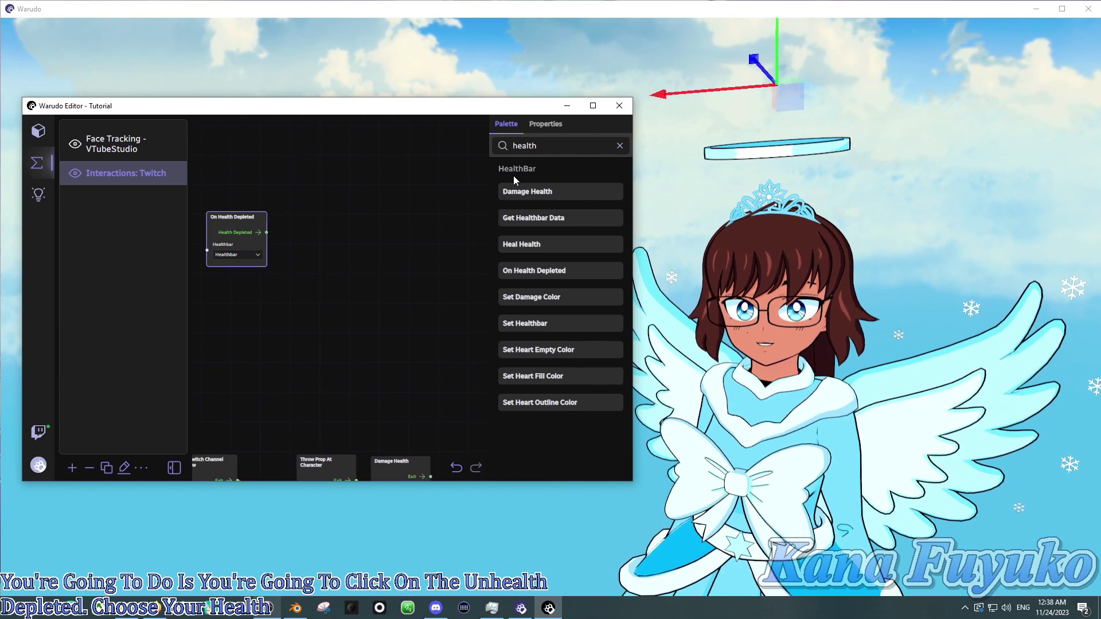
type("activate")
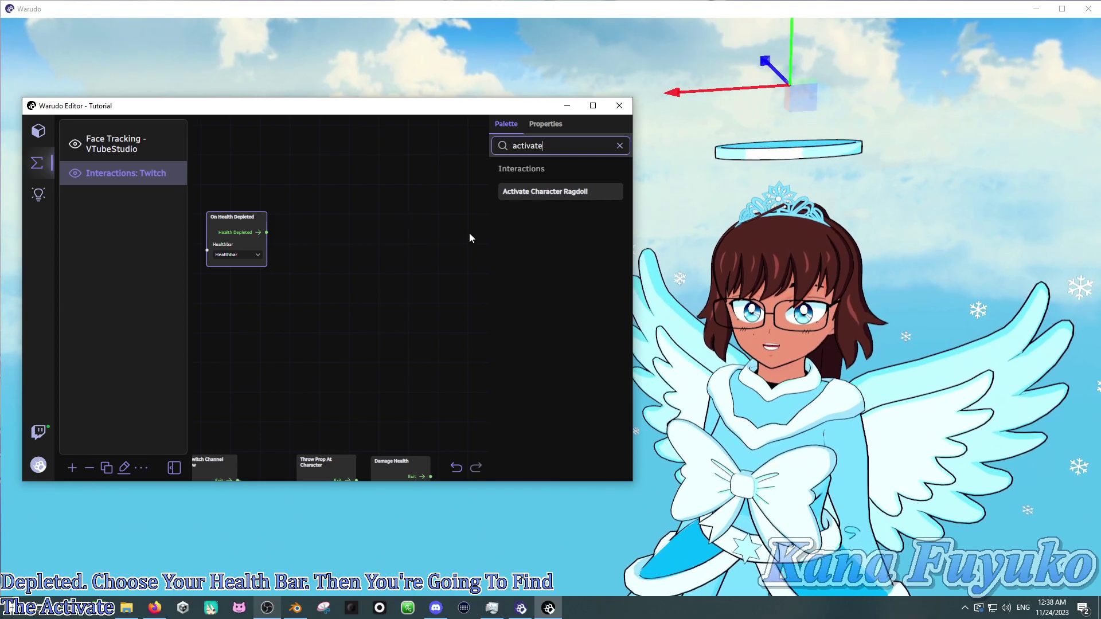
left_click_drag(504, 191, 312, 144)
left_click(337, 220)
left_click(332, 257)
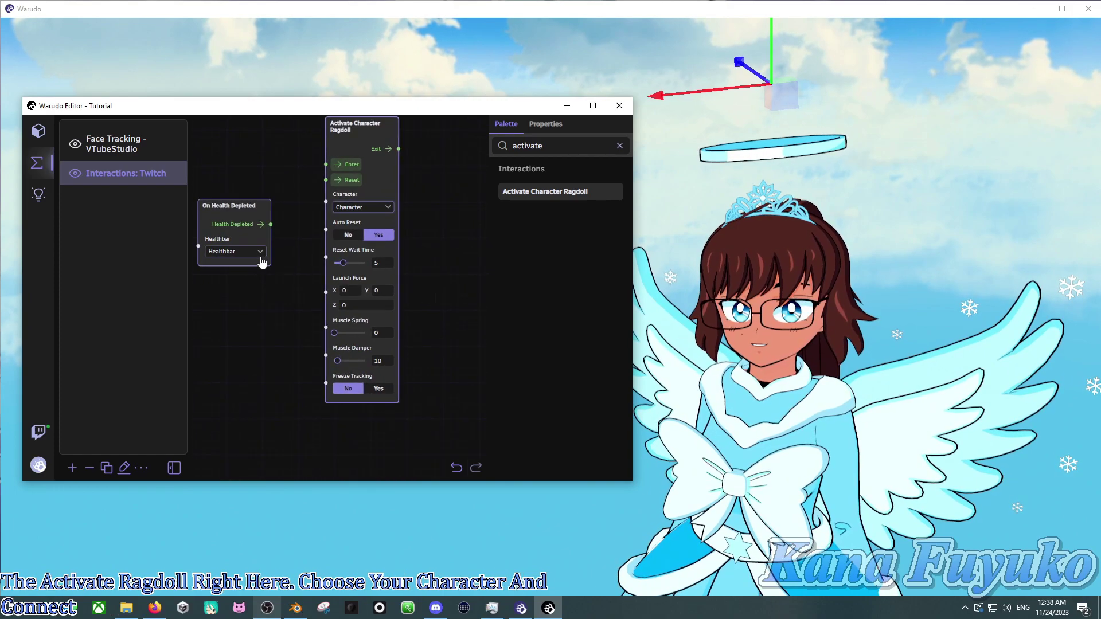
Hide the blueprint list, connect Health Depleted to the ragdoll node's Enter input, and move On Health Depleted close beside it
left_click(175, 468)
left_click_drag(169, 307, 215, 365)
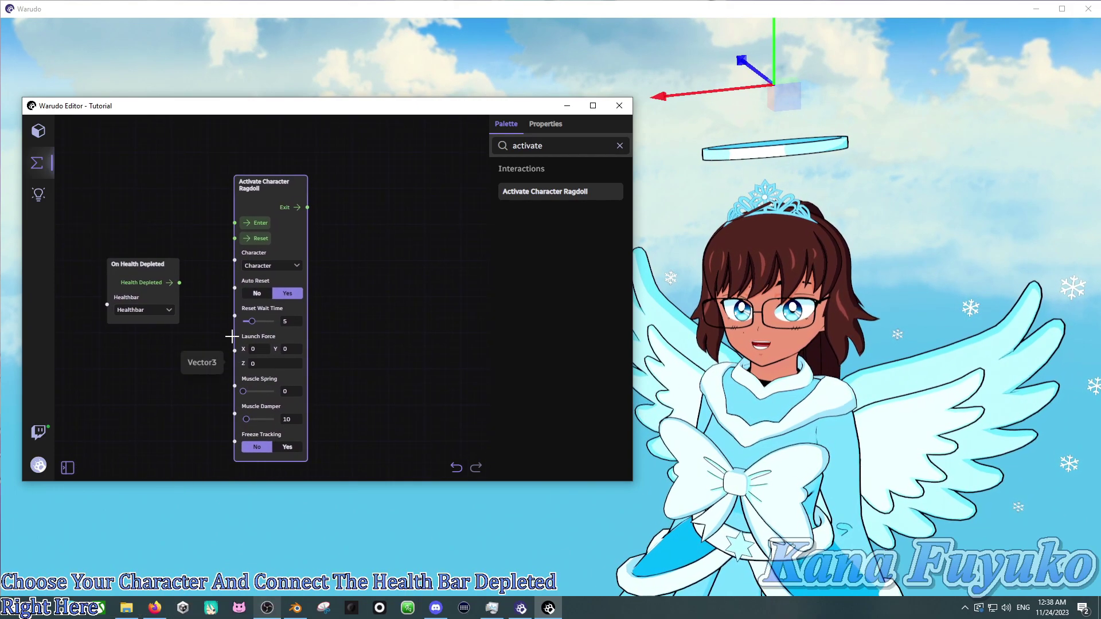
left_click_drag(205, 236, 234, 222)
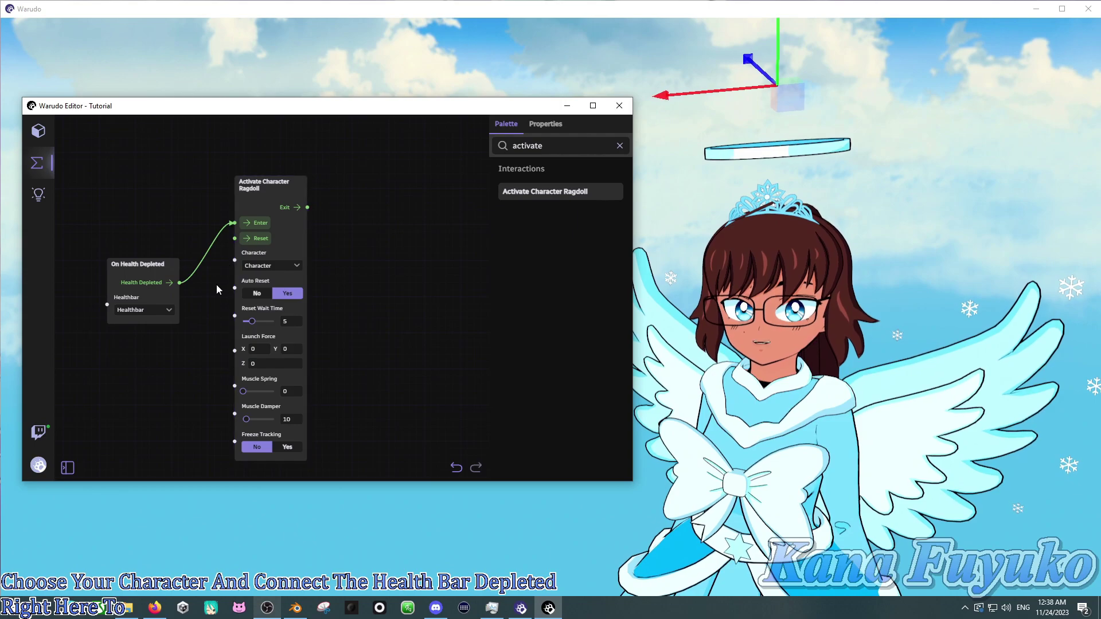
left_click_drag(170, 263, 202, 202)
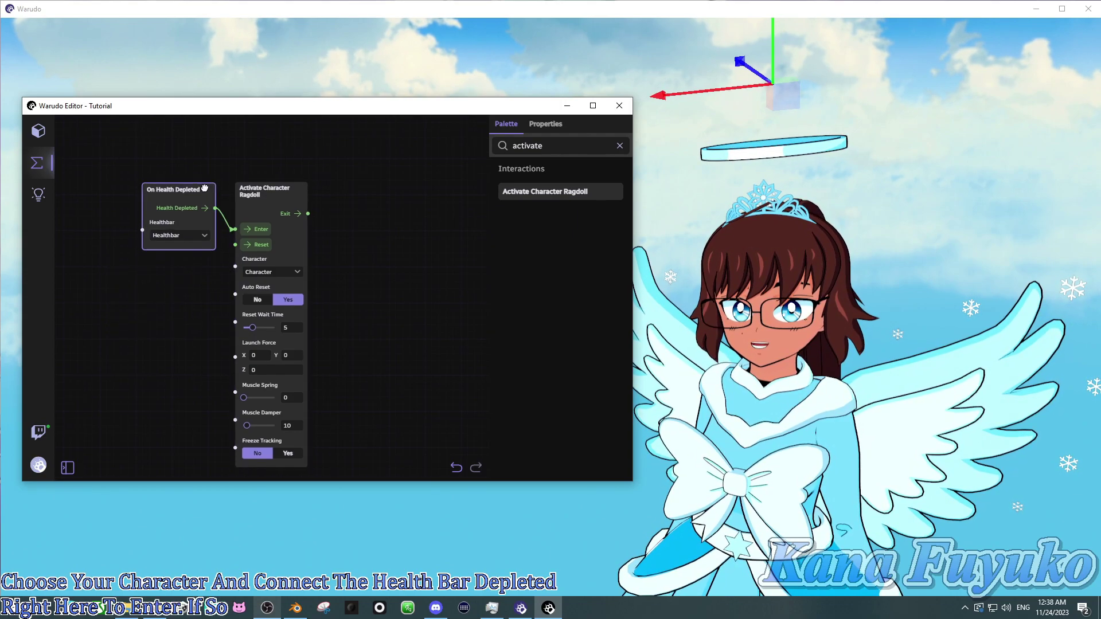
Set the Activate Character Ragdoll node's Launch Force to X 12.52, Y 5.76 and Z 4.39
left_click_drag(200, 376, 175, 326)
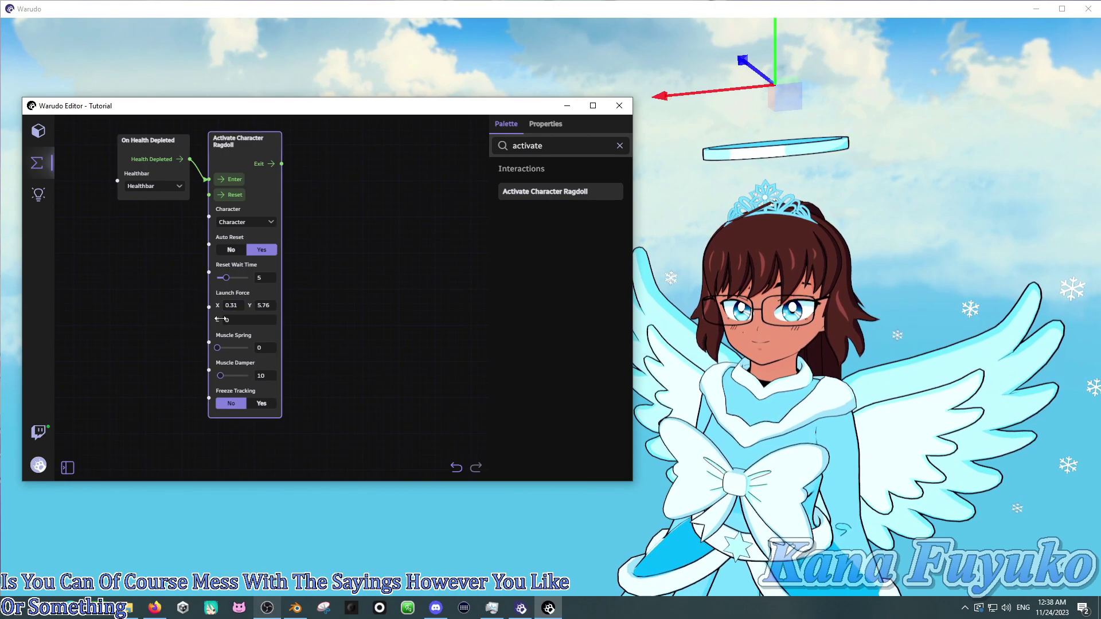
type("9")
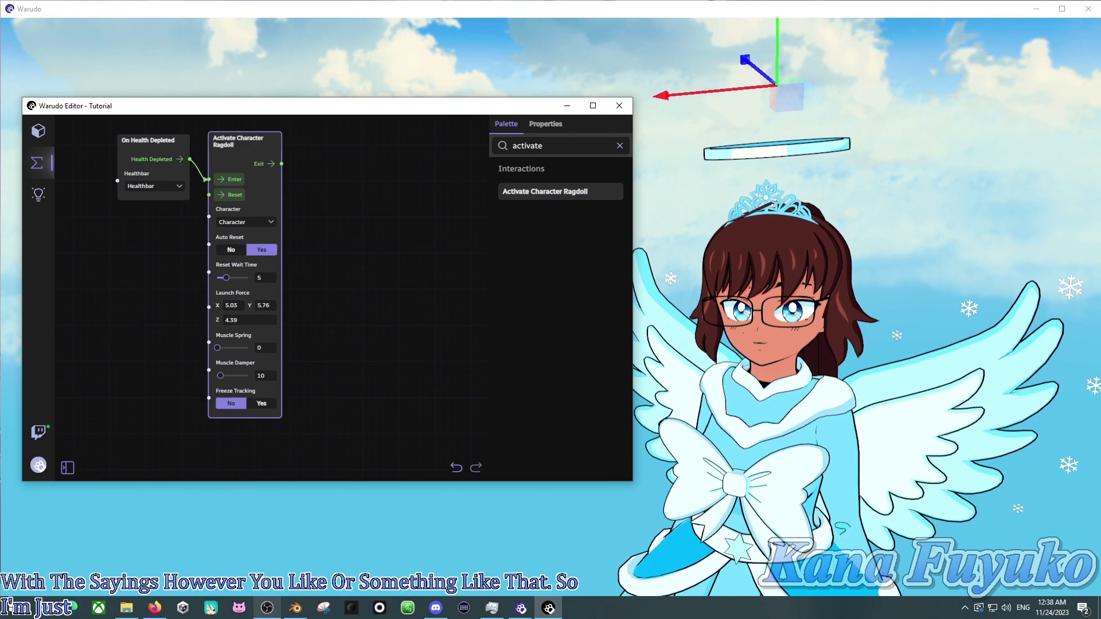
scroll(333, 281, "down", 2)
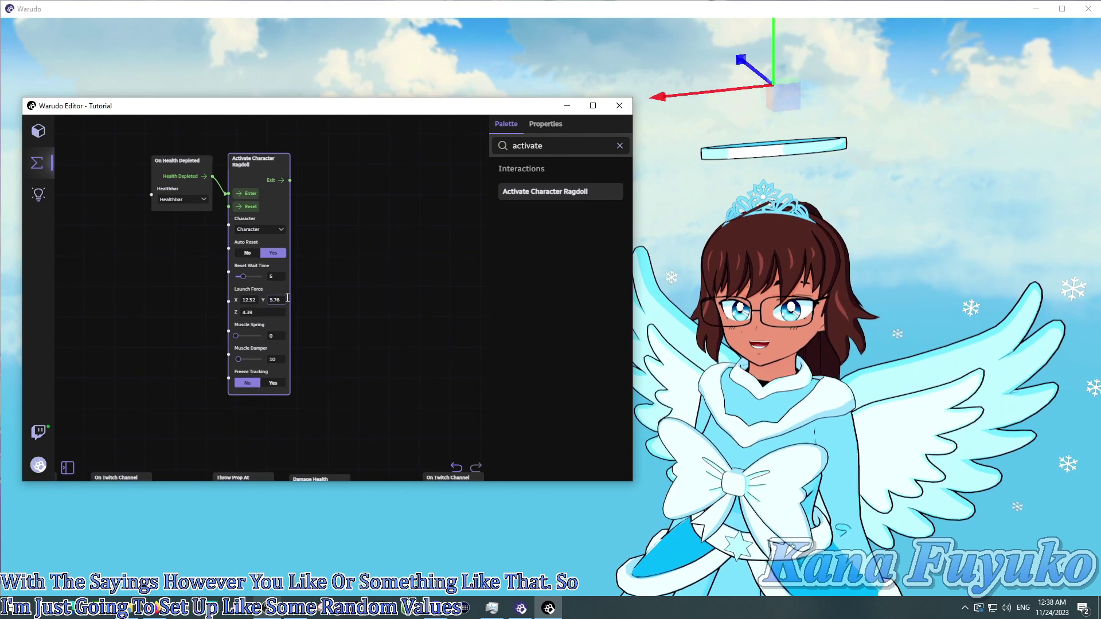
left_click(357, 191)
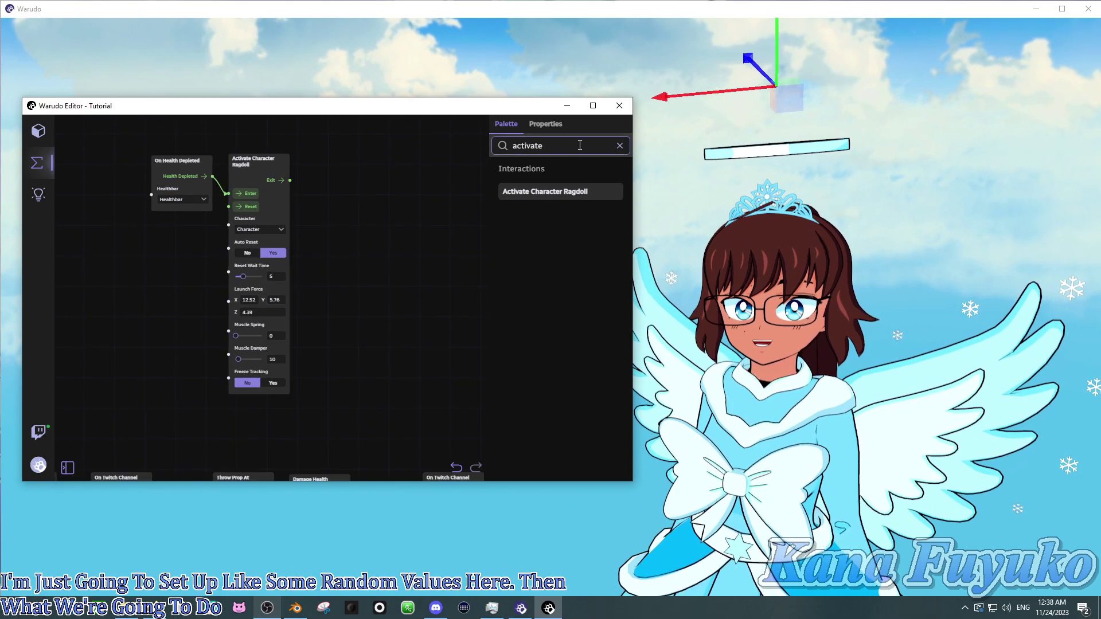
Add a Delay Control Flow node with a Delay of 5, driven by the Activate Character Ragdoll node's Exit output
type("delay")
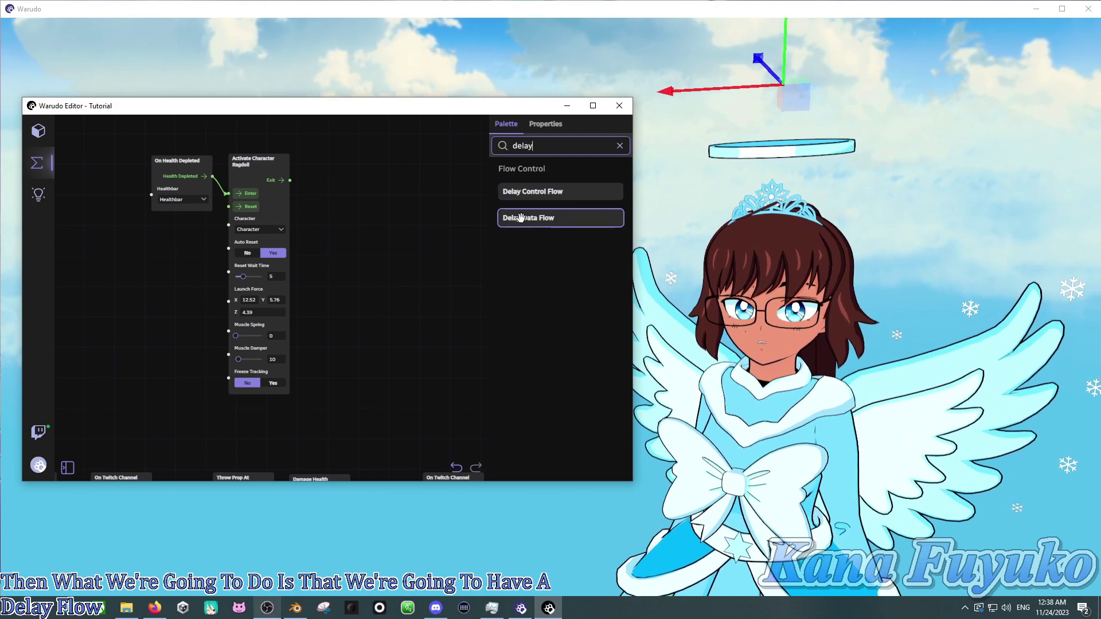
left_click_drag(328, 228, 335, 167)
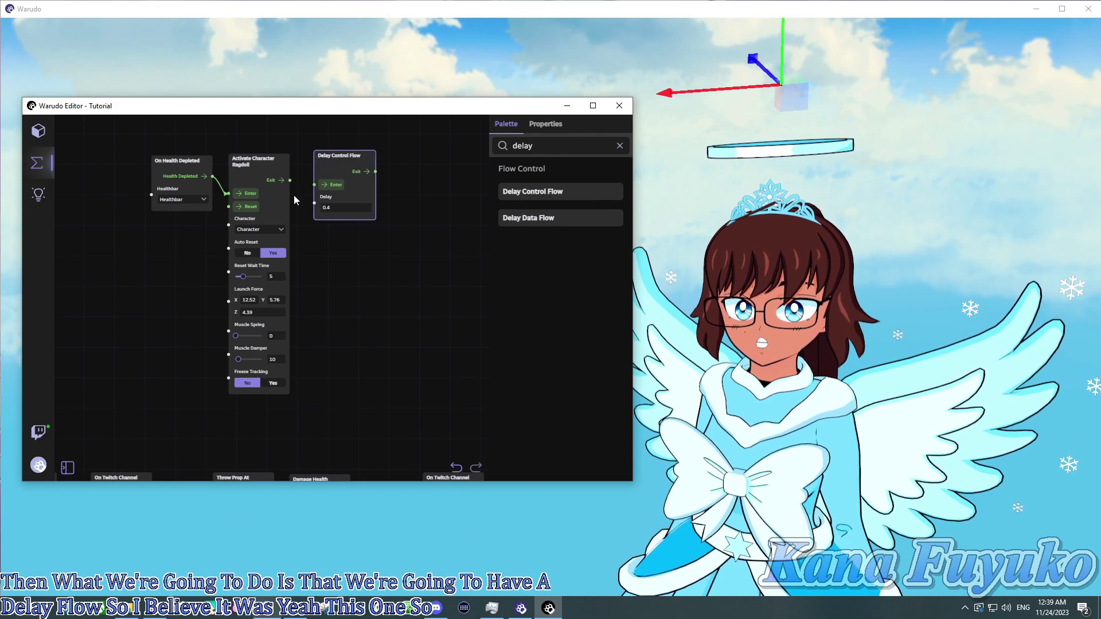
left_click(343, 210)
type("5")
left_click(330, 247)
left_click_drag(340, 152, 332, 152)
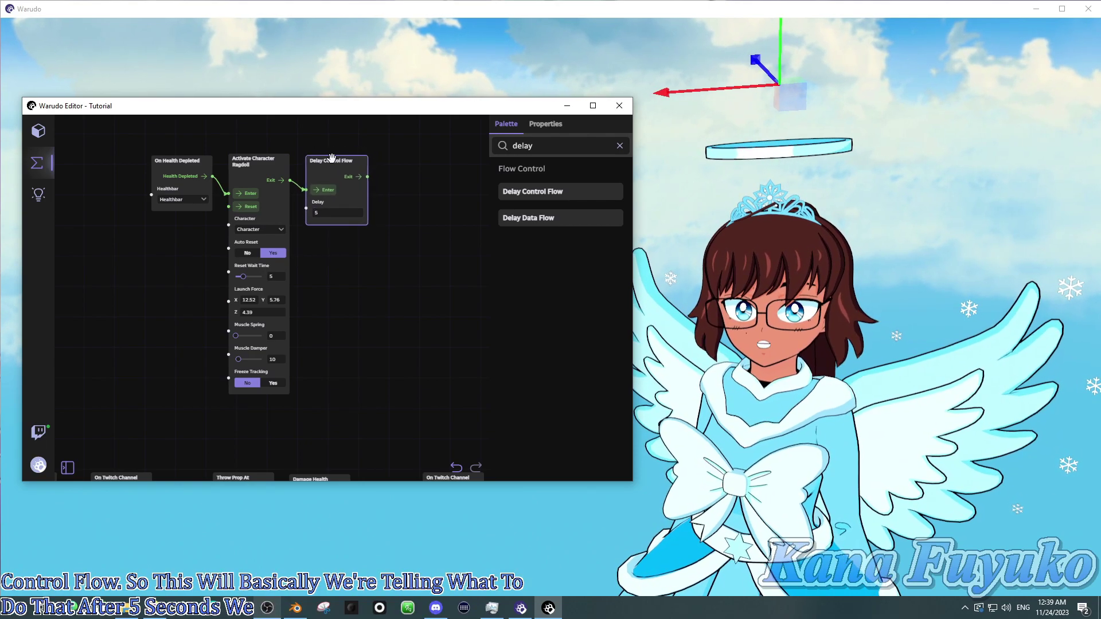
Try a Reset Wait Time of about 7.46 on the ragdoll node and set it back to 5
scroll(172, 361, "up", 3)
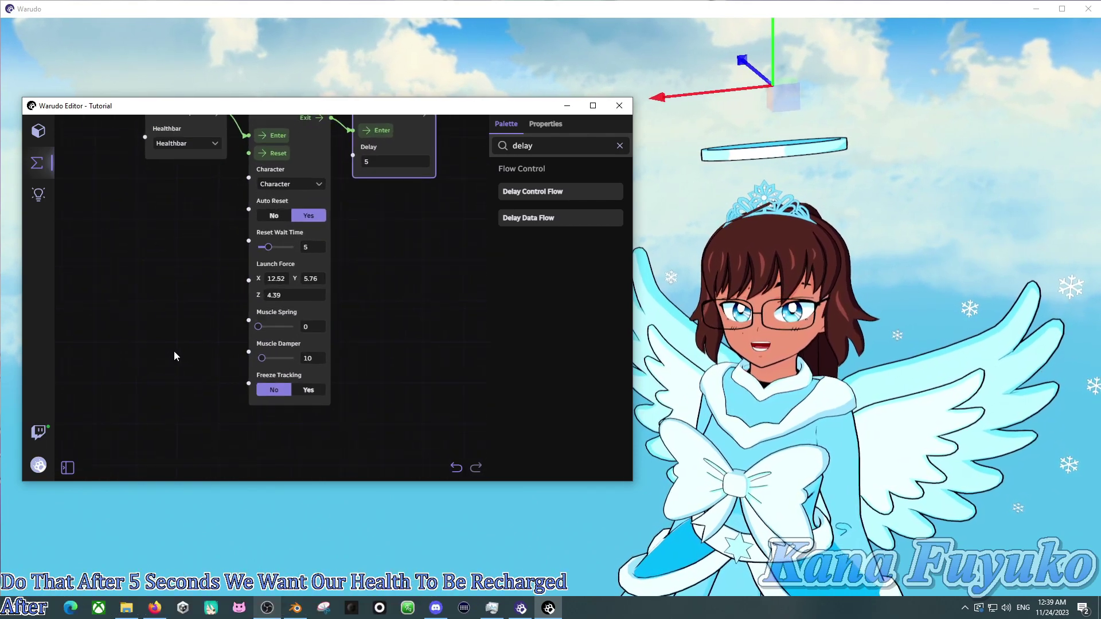
scroll(246, 300, "down", 2)
scroll(246, 299, "up", 3)
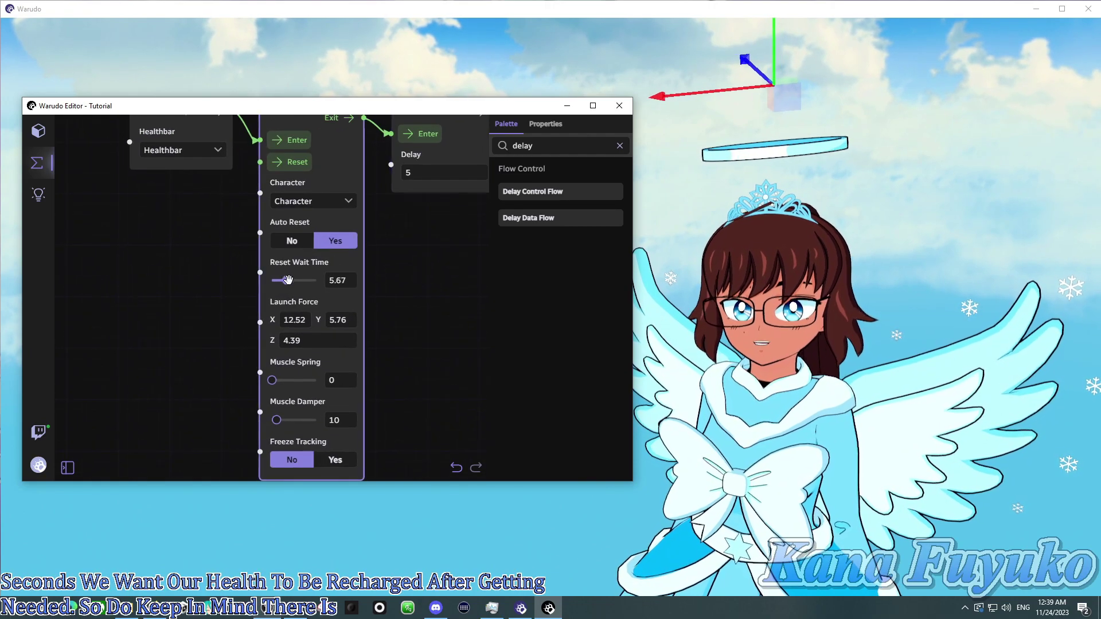
left_click_drag(316, 281, 328, 278)
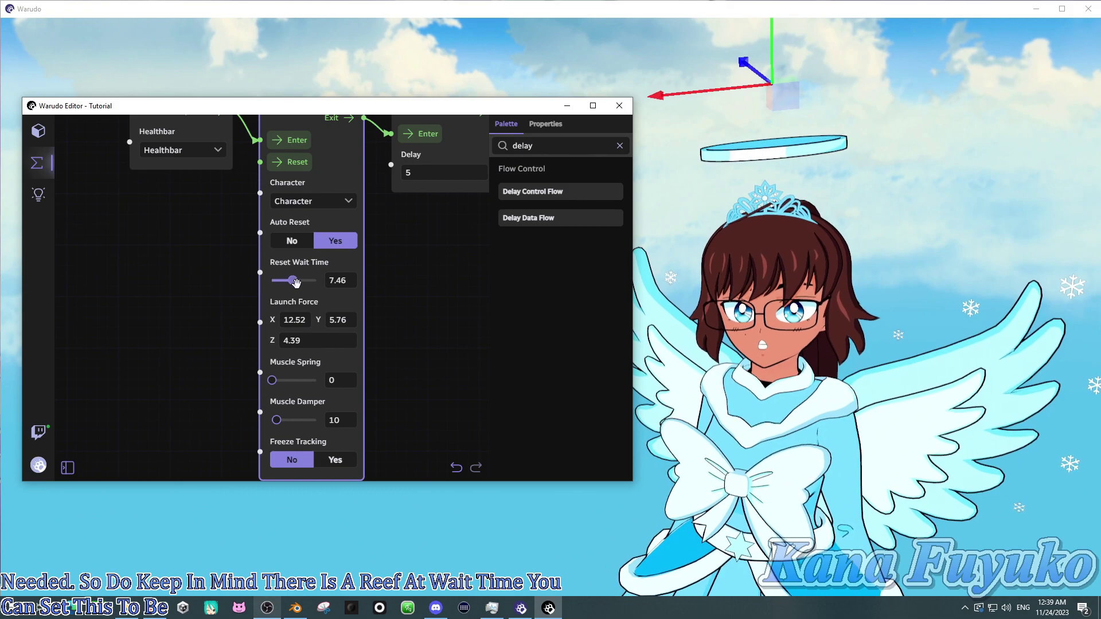
left_click(388, 276)
scroll(391, 270, "down", 3)
left_click_drag(298, 314, 245, 337)
left_click(271, 257)
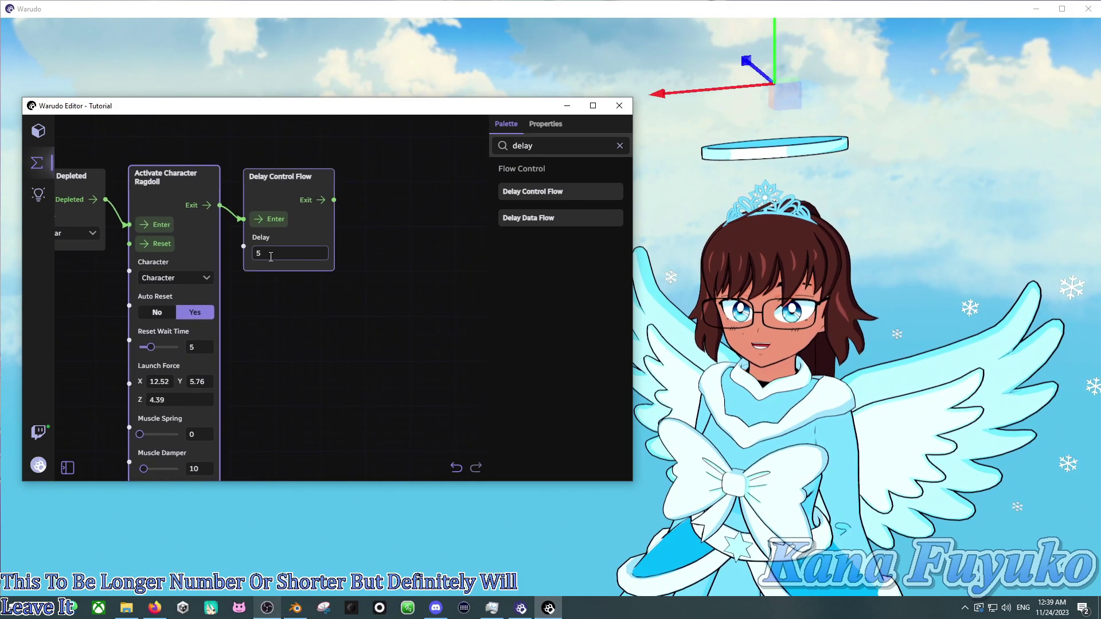
left_click(298, 301)
Add a Heal Health node targeting Healthbar, with its Enter input driven by the Delay Control Flow node's Exit output
scroll(341, 301, "down", 1)
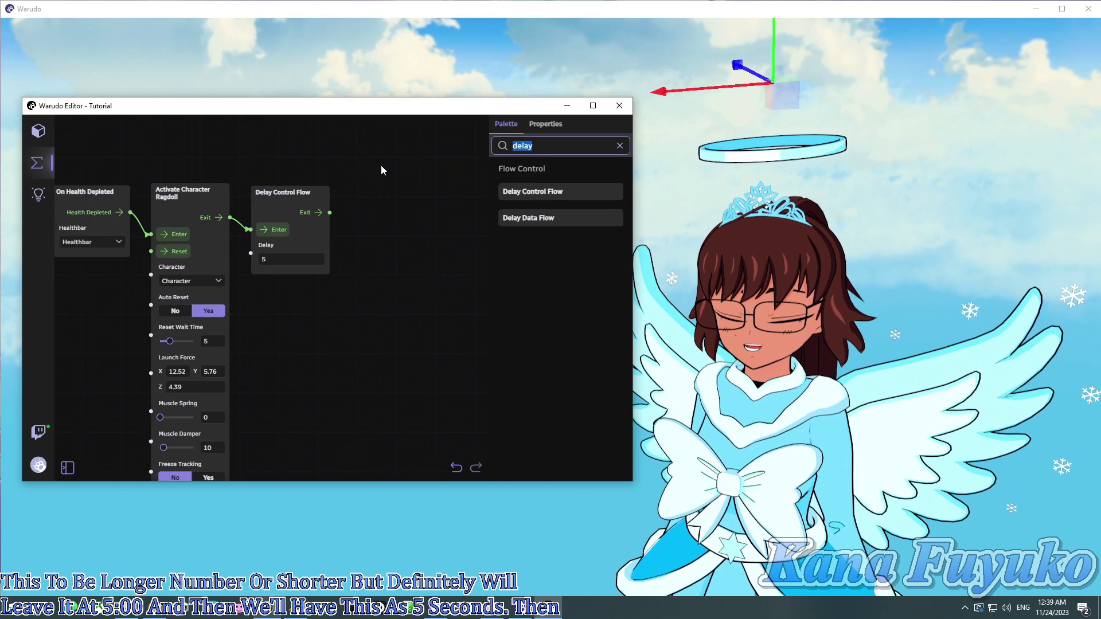
type("health")
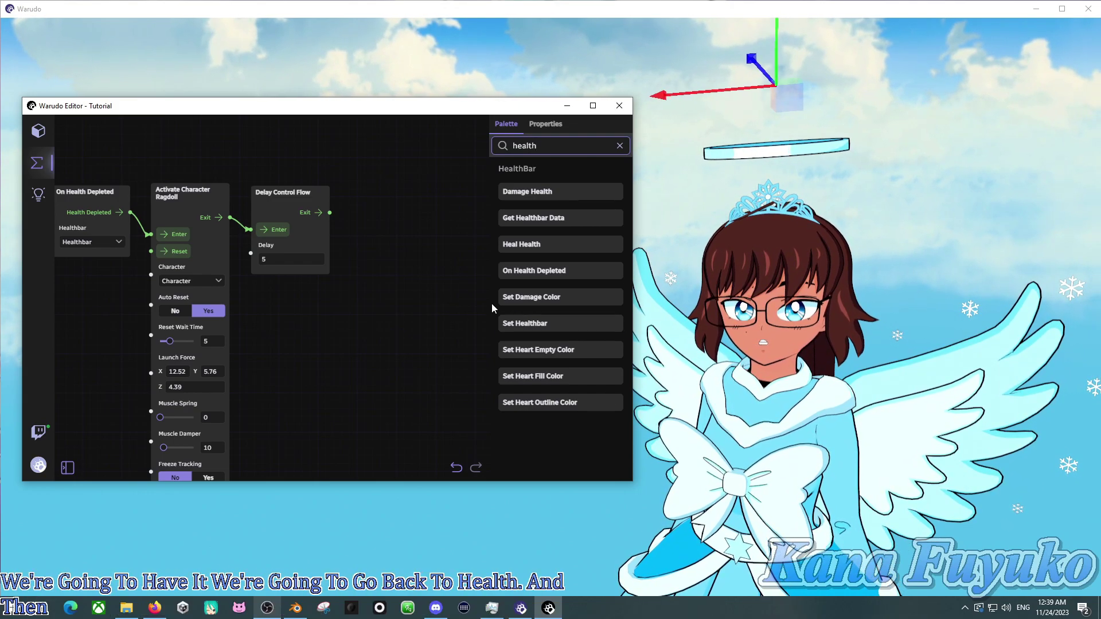
left_click_drag(522, 246, 370, 185)
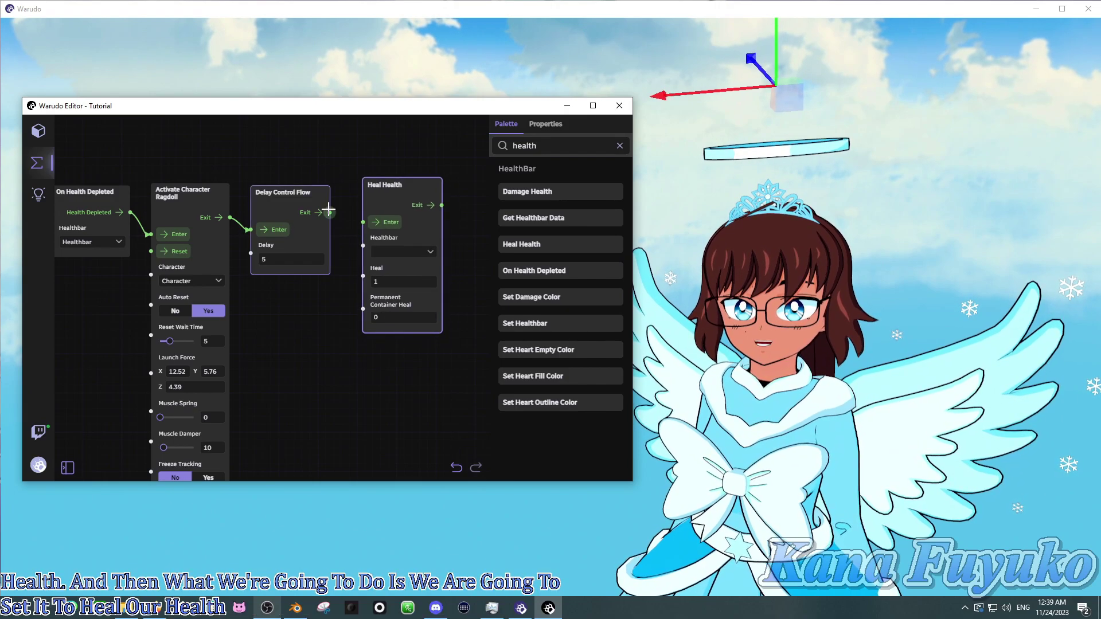
left_click(405, 252)
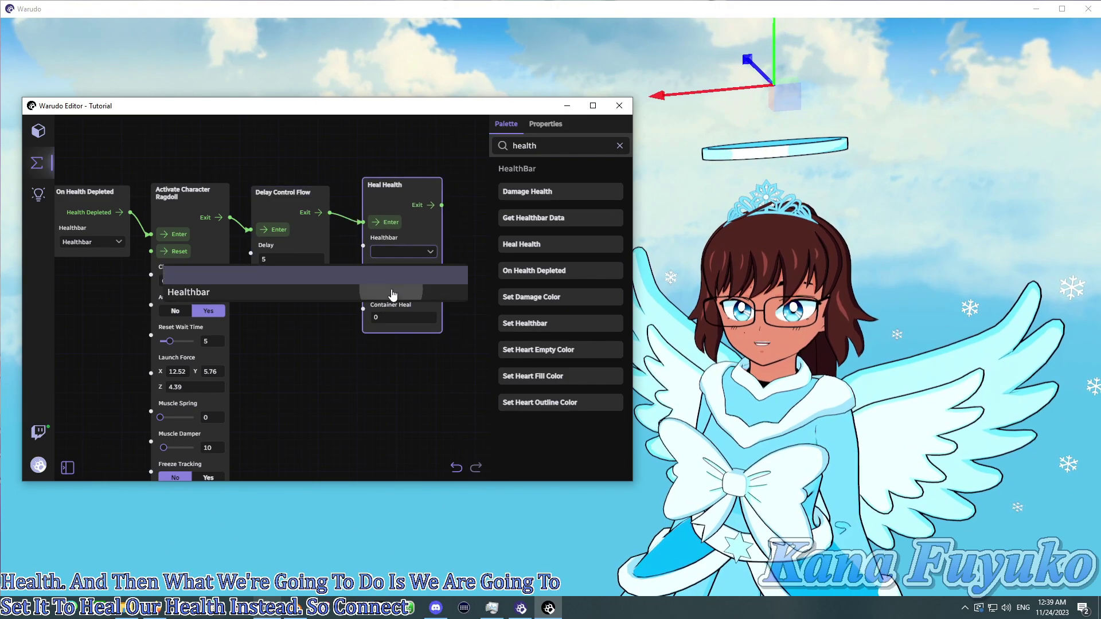
left_click(392, 284)
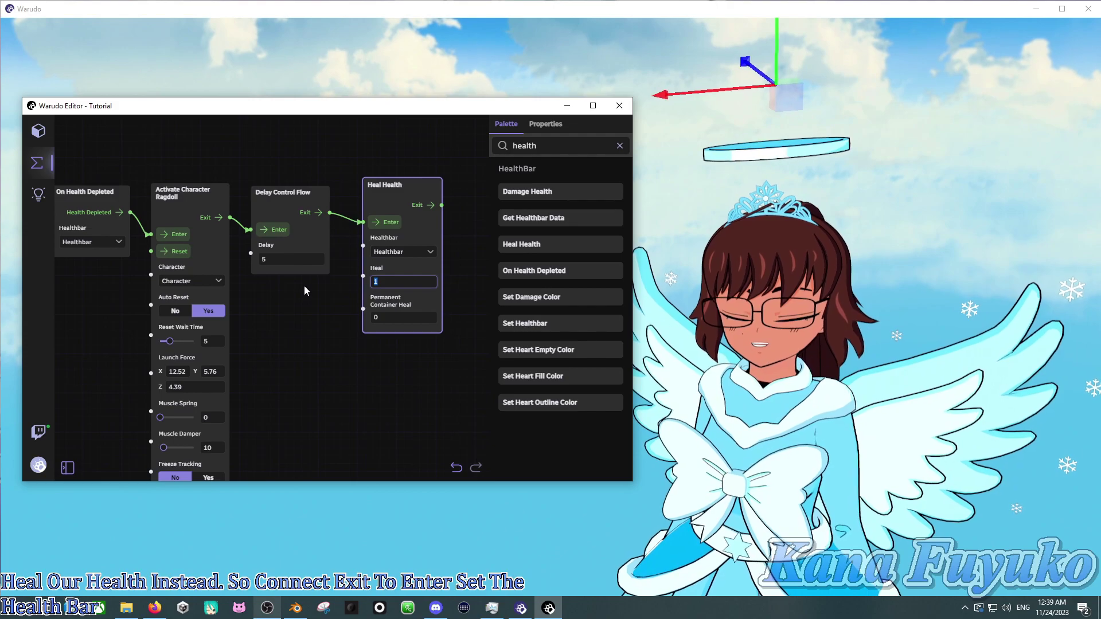
Check the Healthbar asset's Appearance settings and set the Heal Health node's Heal to 20
left_click(49, 128)
scroll(277, 318, "down", 3)
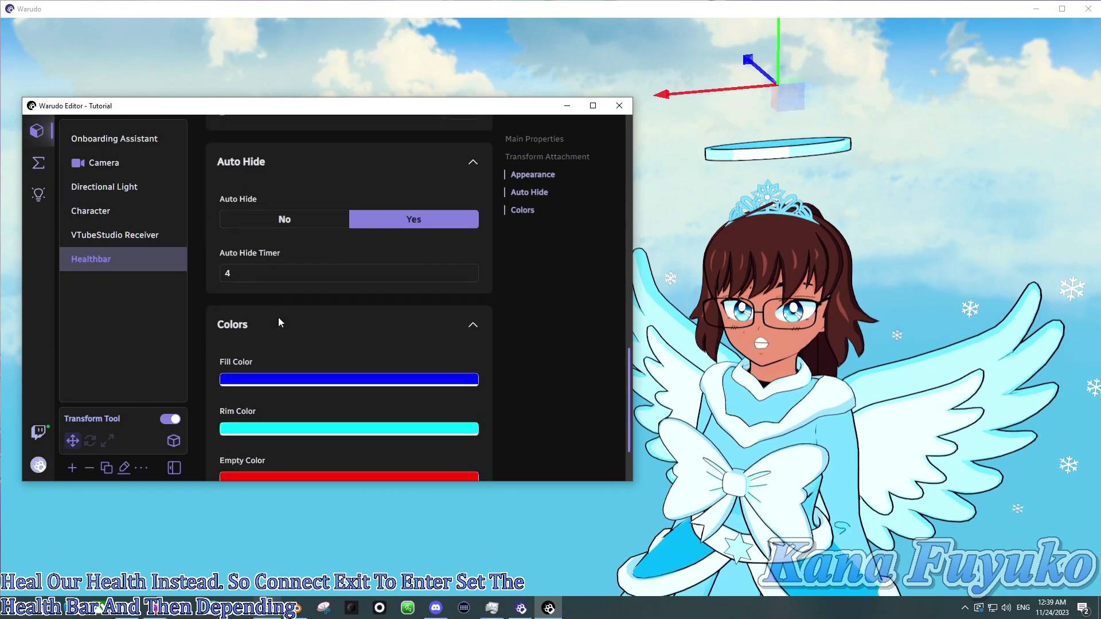
scroll(289, 288, "up", 6)
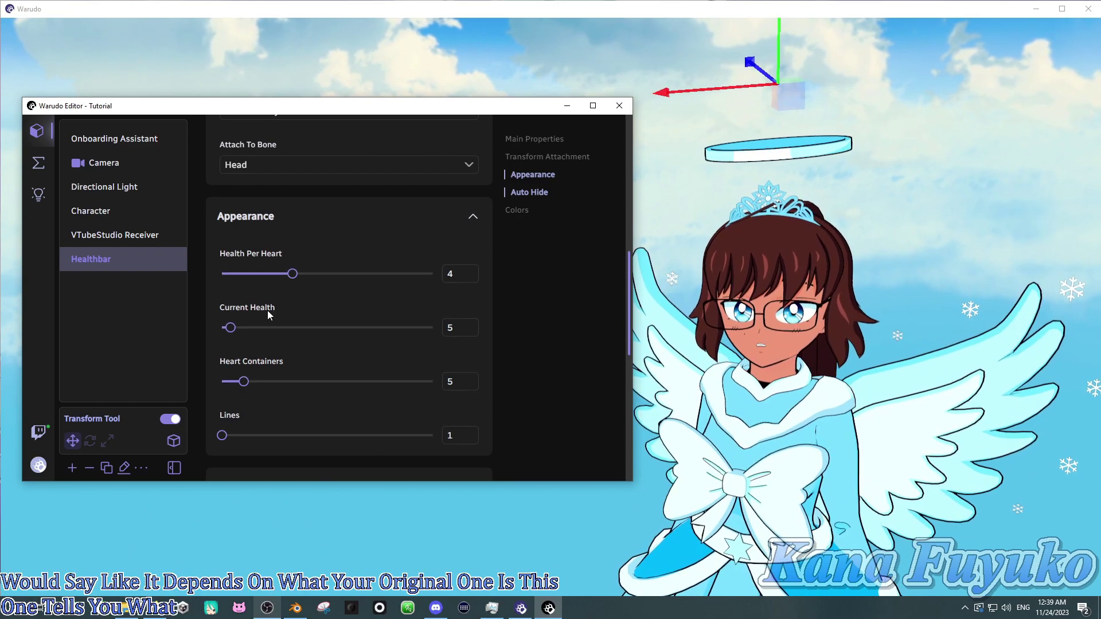
left_click(36, 157)
left_click(38, 136)
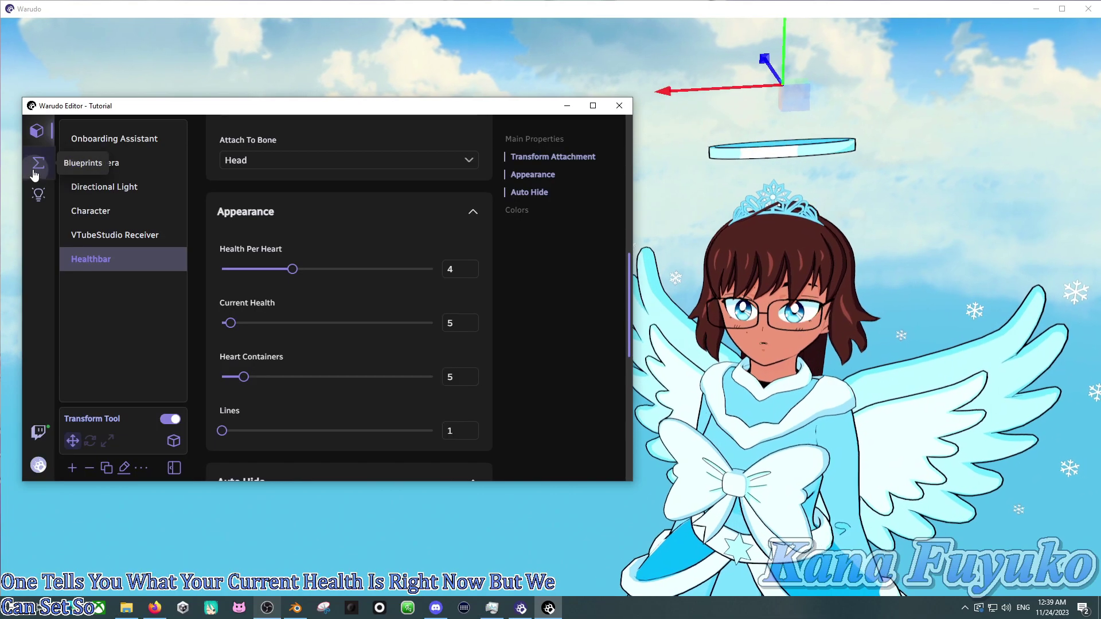
left_click(34, 168)
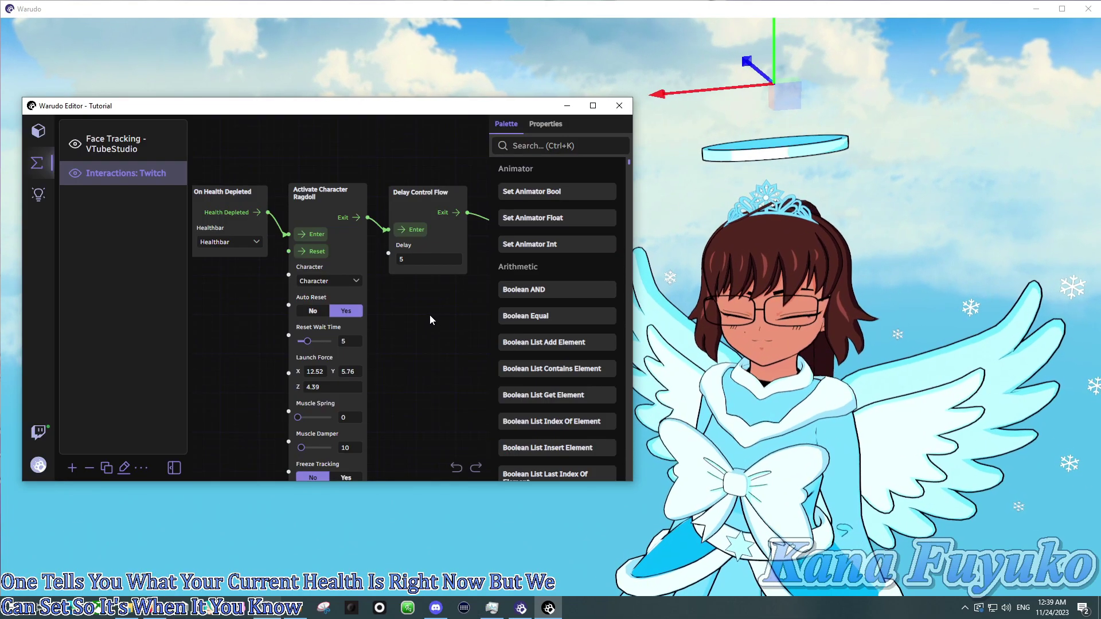
left_click_drag(428, 315, 267, 316)
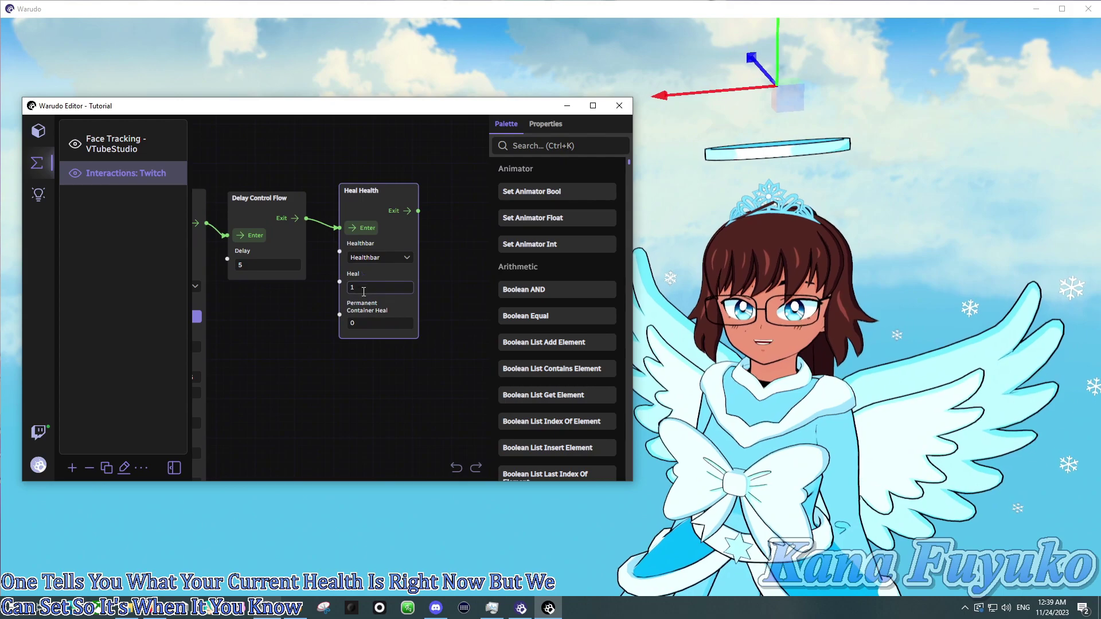
type("20")
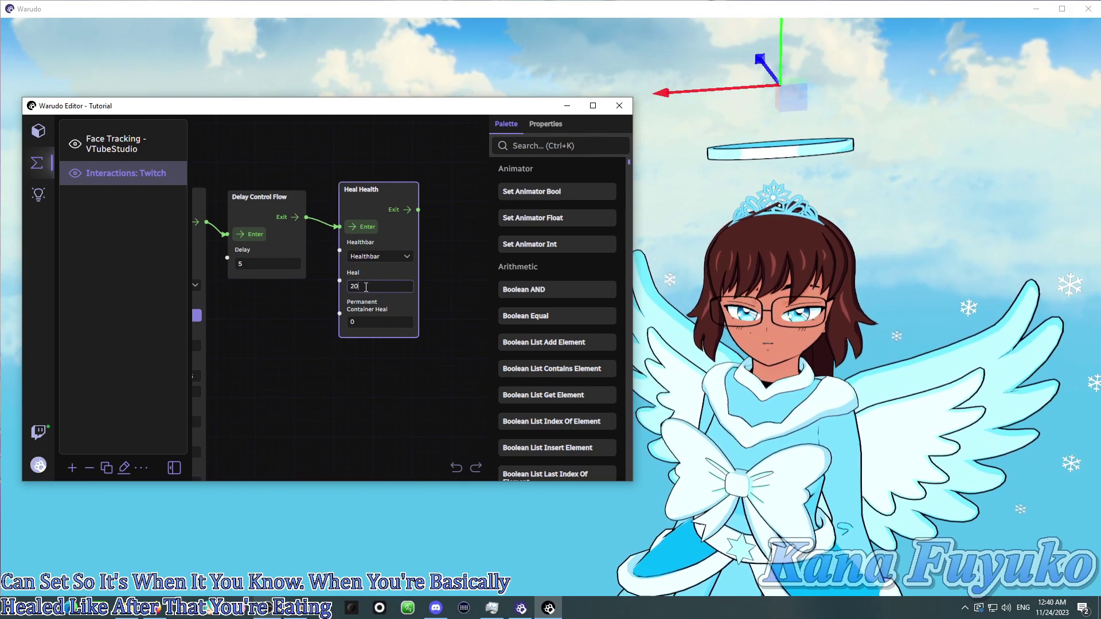
left_click_drag(364, 287, 331, 290)
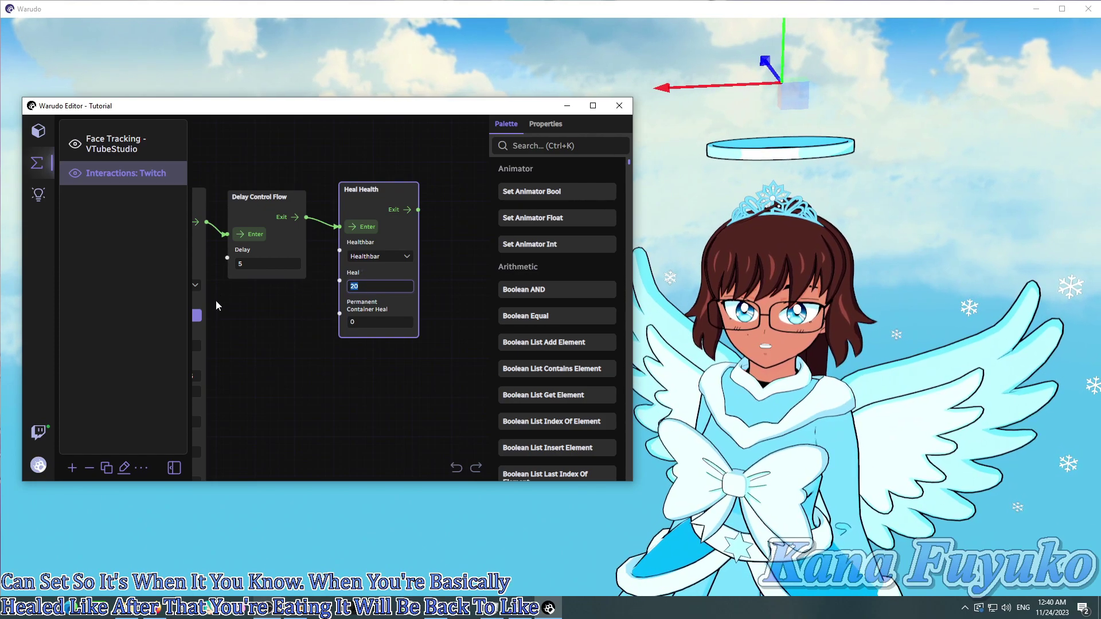
Trigger the follow group's Throw Prop At Character node as a test and bring the character view to the front
scroll(242, 337, "down", 4)
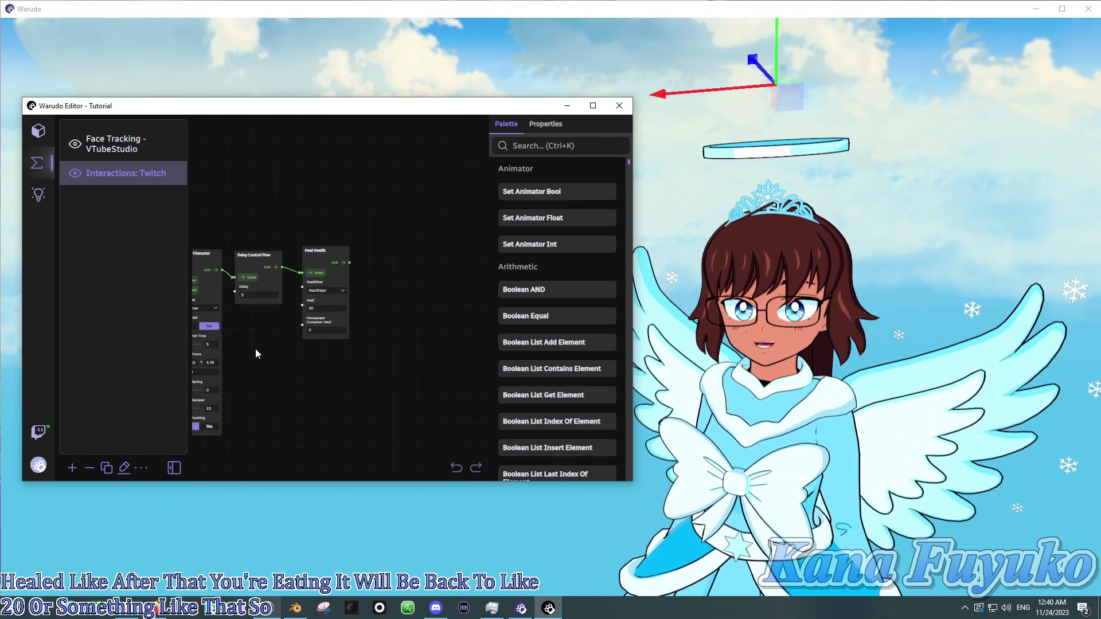
left_click_drag(359, 328, 369, 197)
left_click(291, 288)
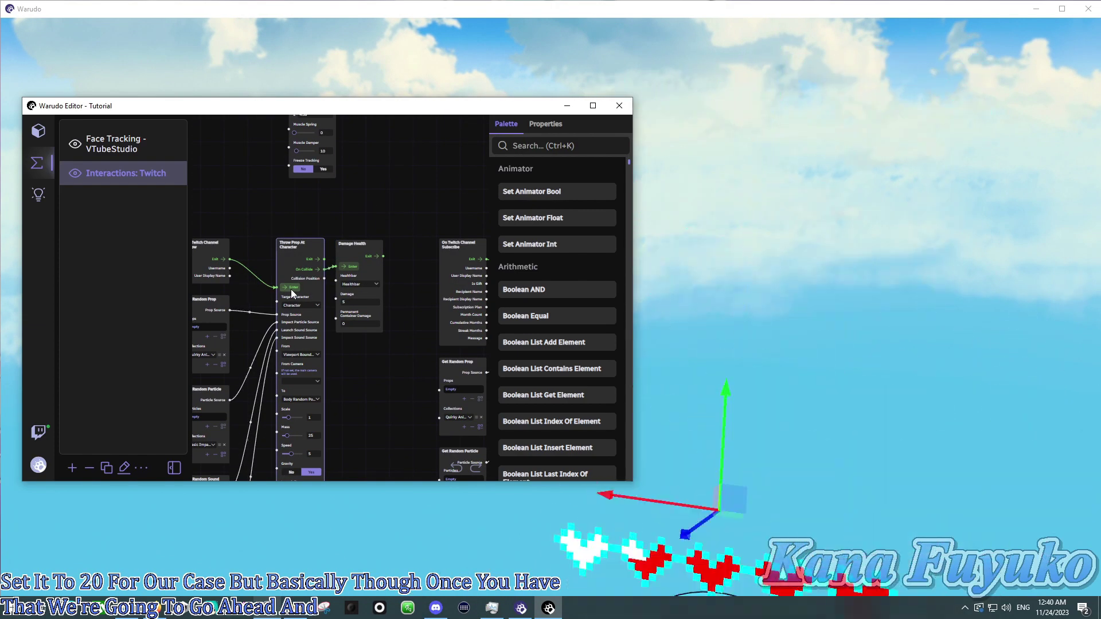
left_click(776, 420)
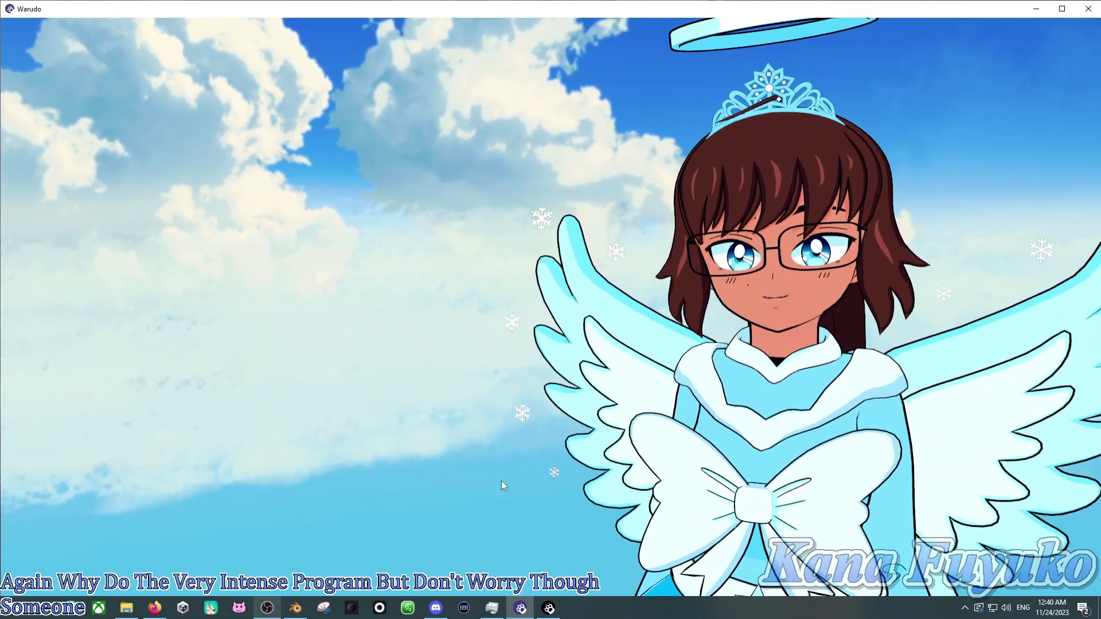
Search Warudo's Discover workshop items for "collider"
left_click(547, 608)
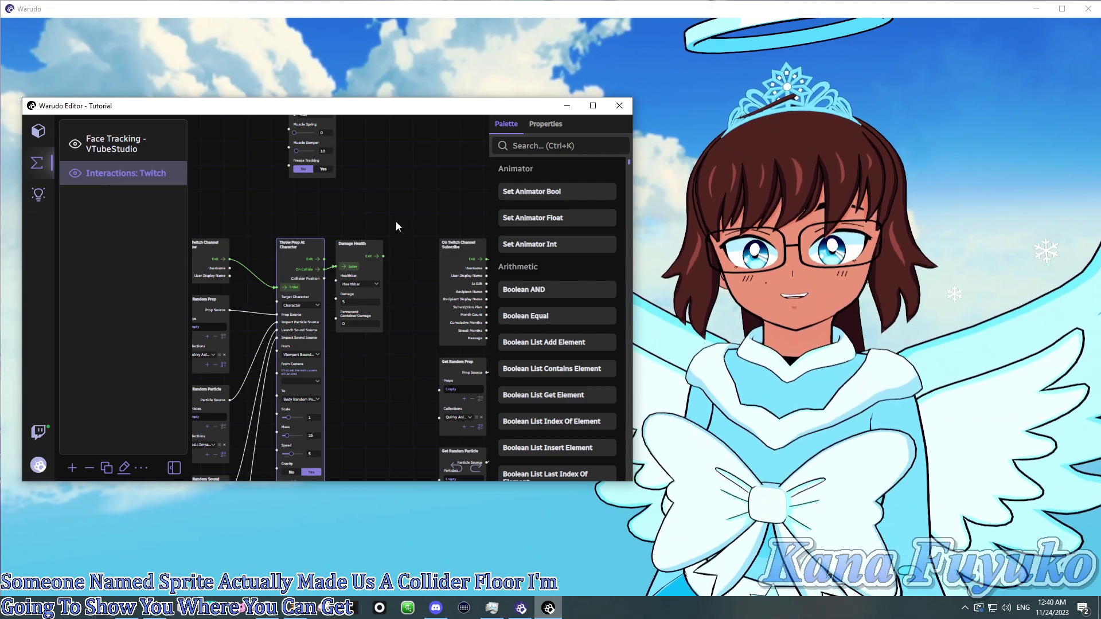
scroll(374, 214, "down", 2)
mouse_move(357, 218)
left_mouse_down()
mouse_move(410, 298)
mouse_move(343, 385)
mouse_move(430, 257)
mouse_move(438, 184)
left_mouse_up()
scroll(351, 346, "up", 3)
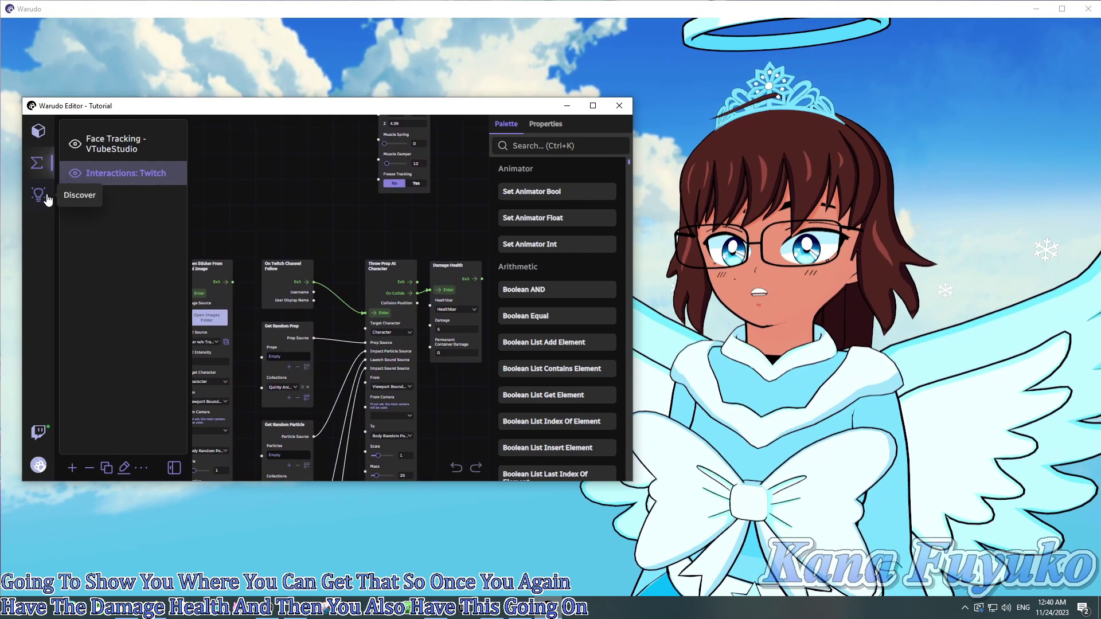
left_click(38, 195)
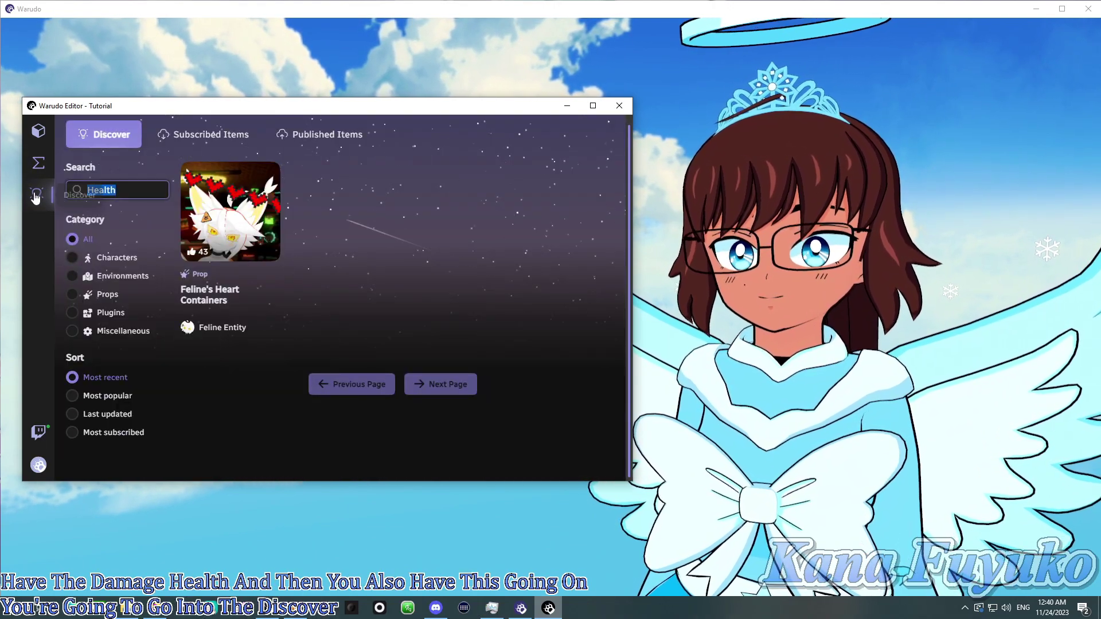
type("collider")
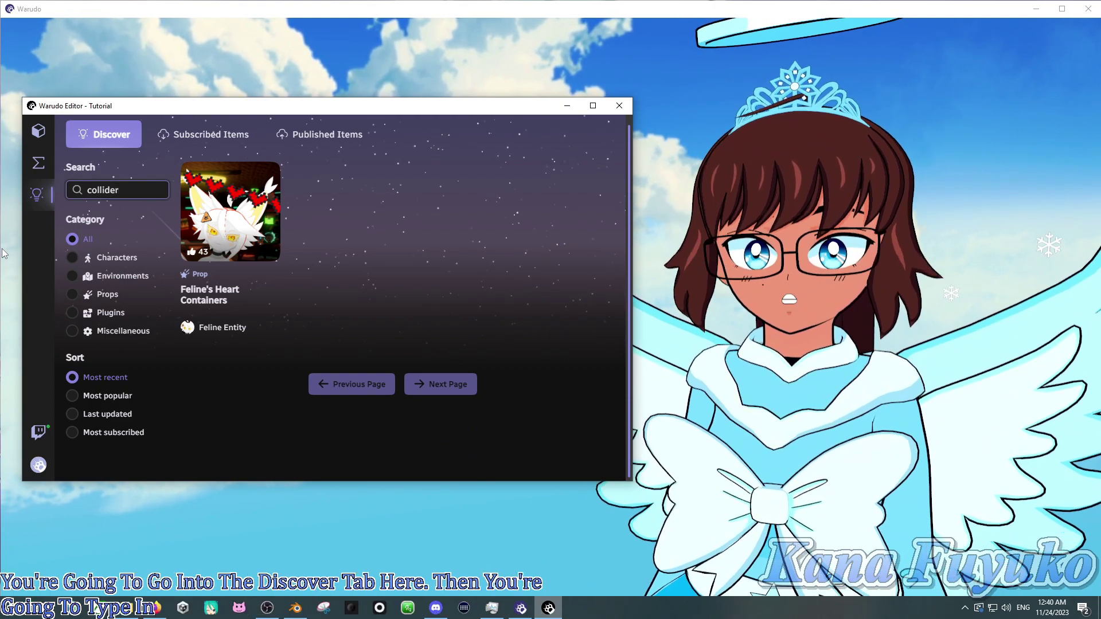
key("Return")
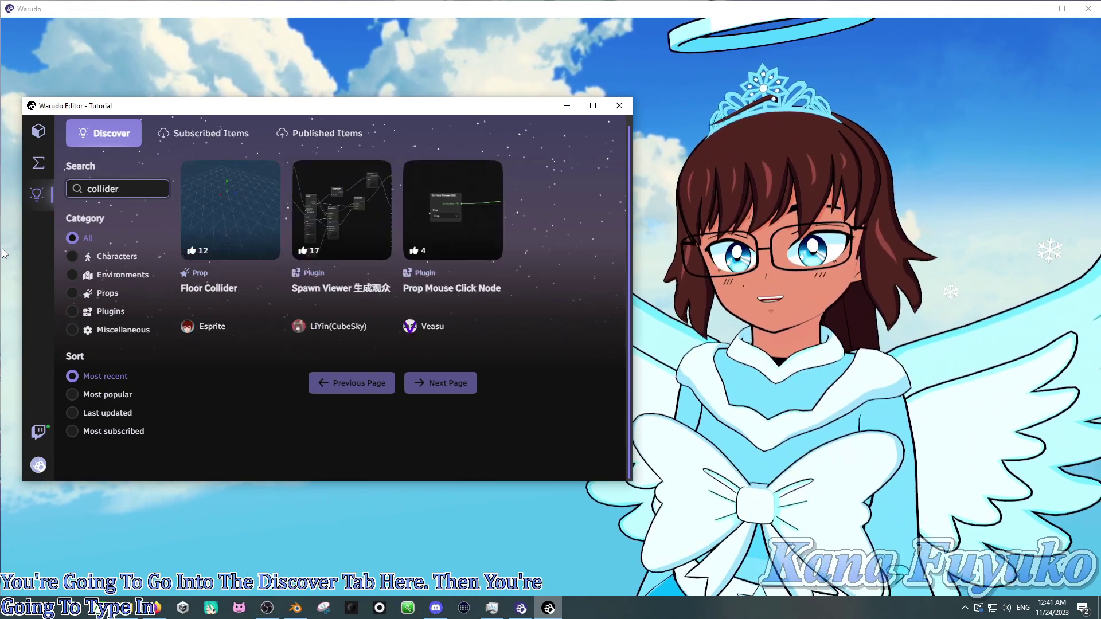
Subscribe to the Floor Collider prop from the search results and close its details
left_click(222, 260)
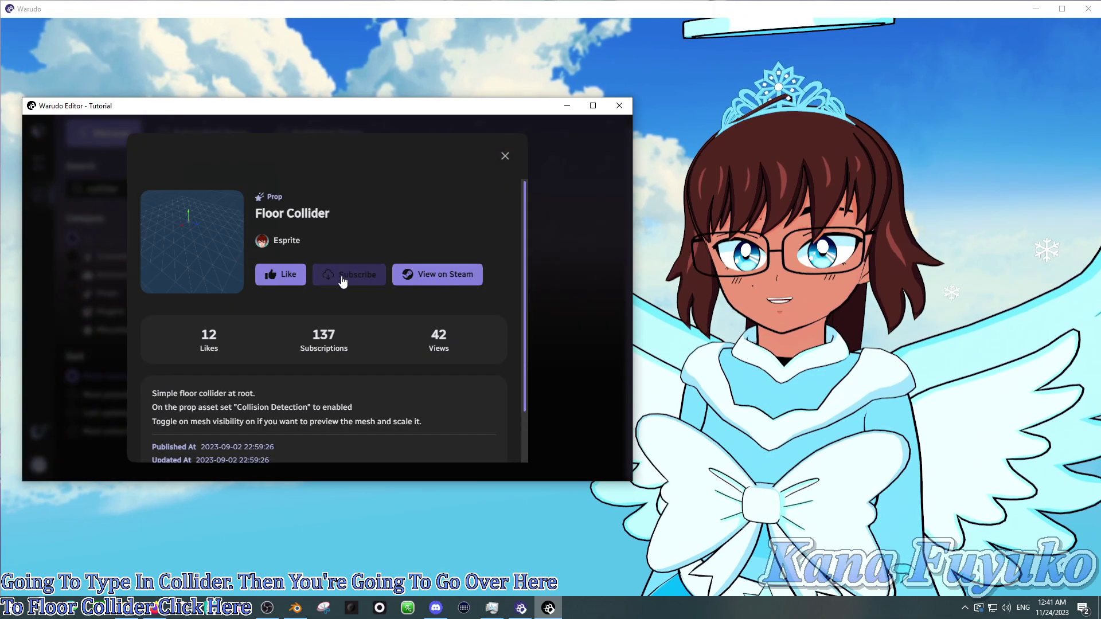
left_click(343, 278)
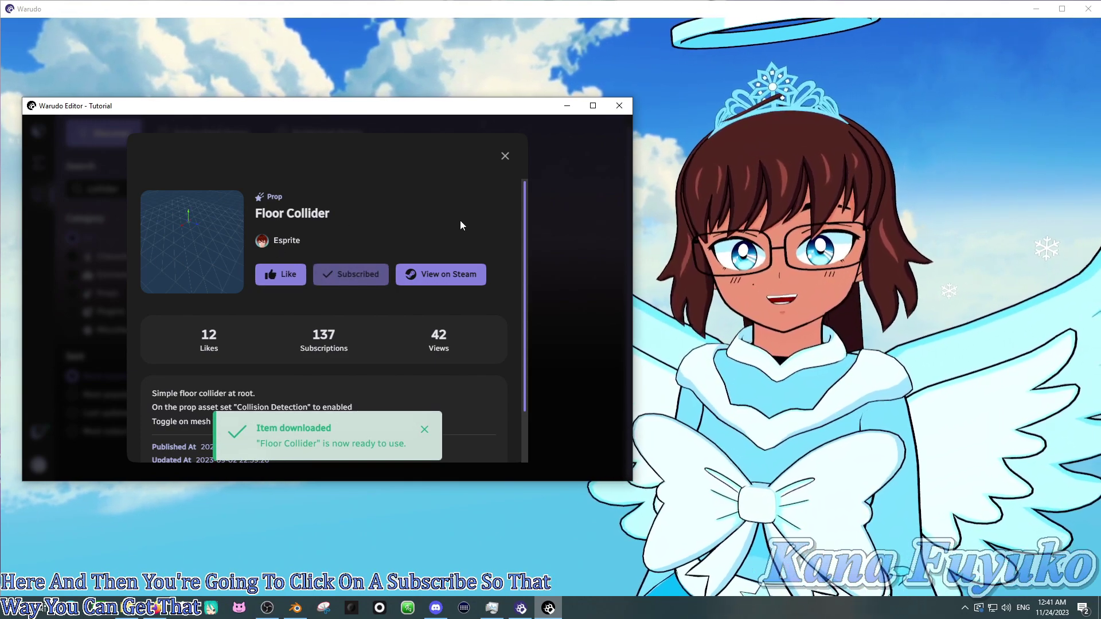
left_click(505, 157)
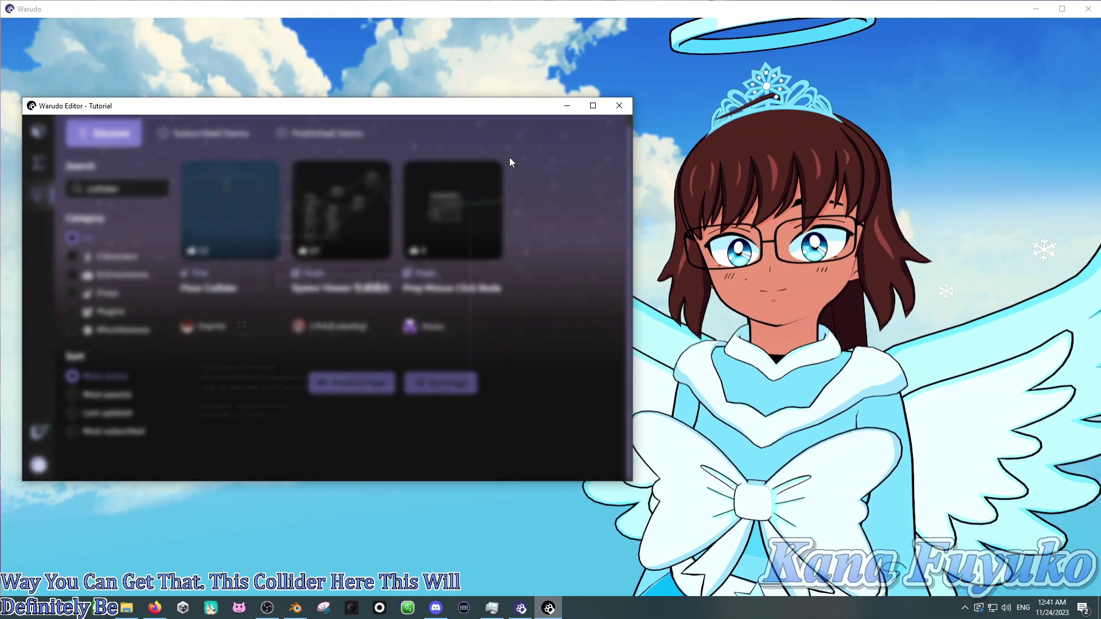
Add a new Prop asset to the scene
left_click(35, 134)
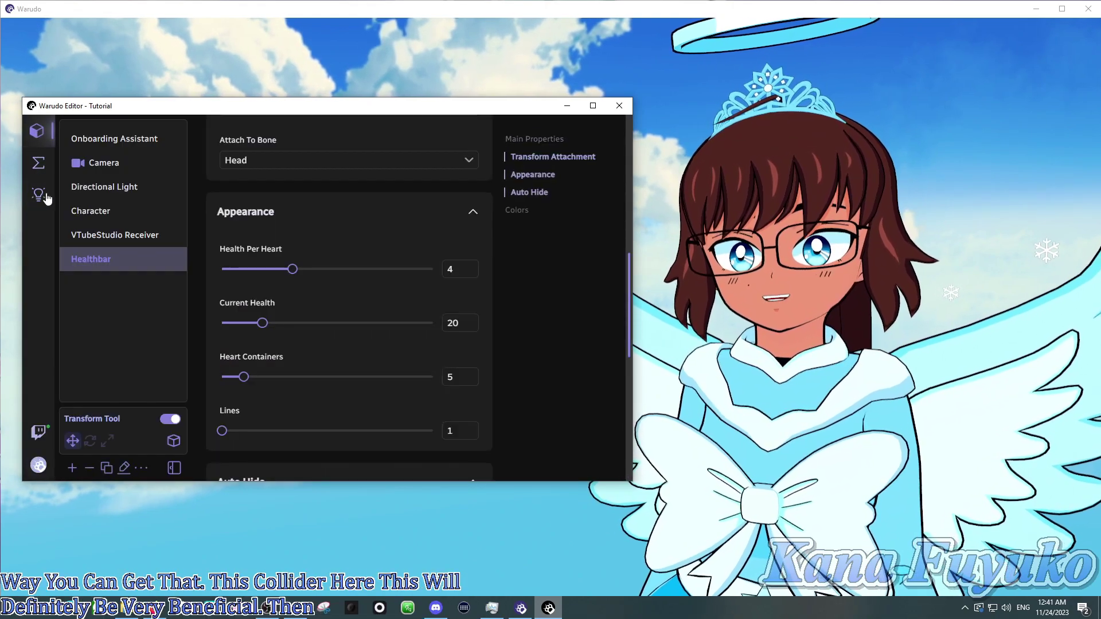
left_click(73, 469)
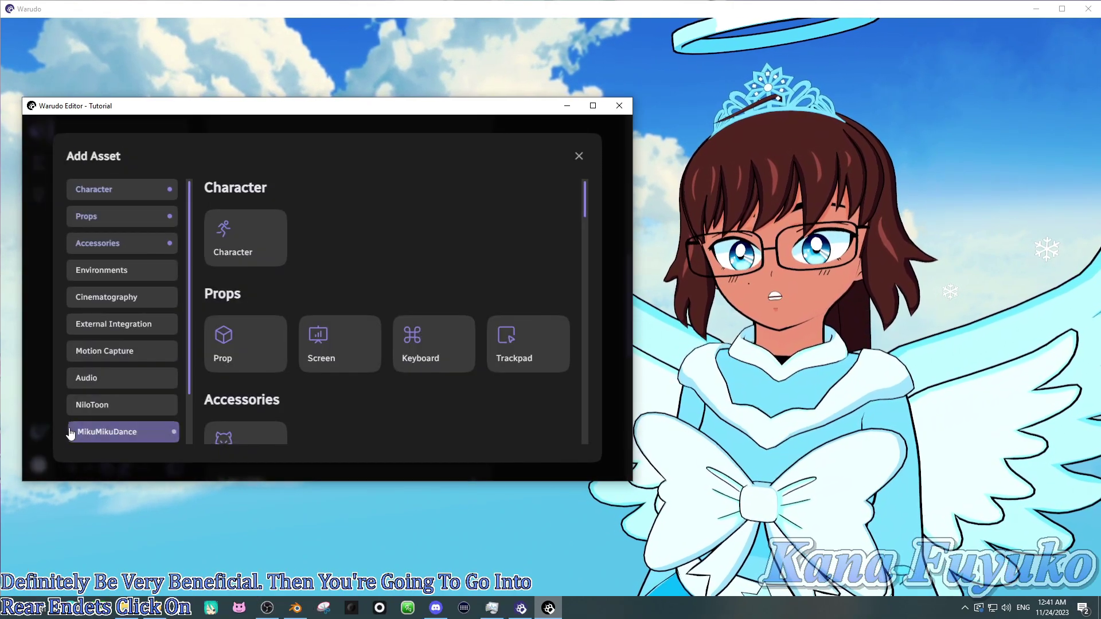
left_click(242, 341)
scroll(235, 333, "down", 4)
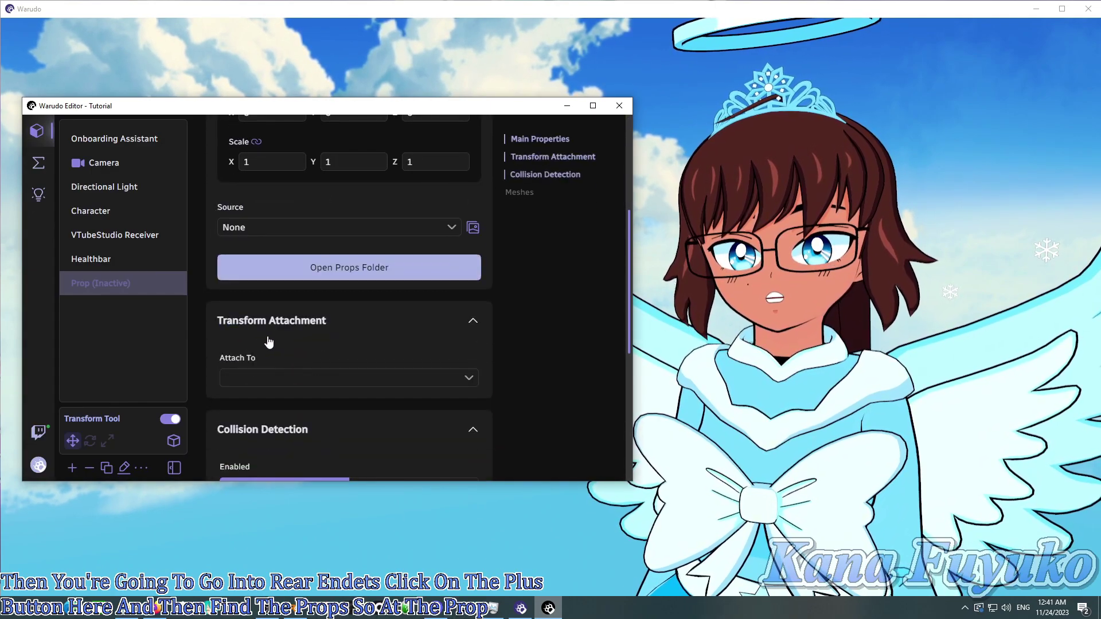
Choose Floor Collider from the preview gallery as the new prop's source and close the gallery
left_click(473, 230)
scroll(379, 296, "down", 15)
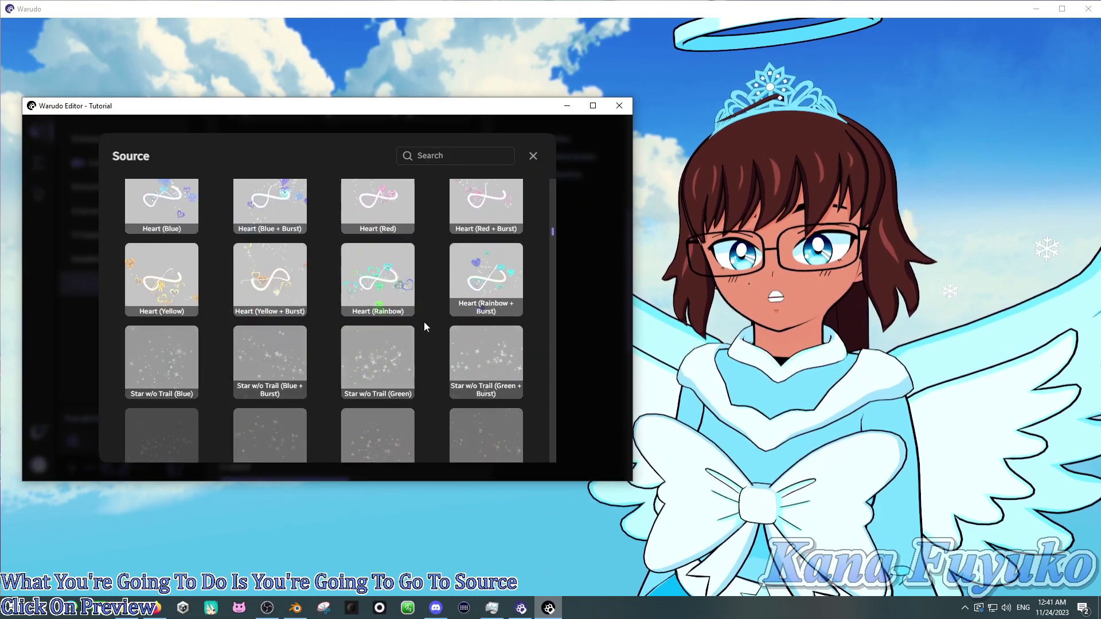
scroll(445, 339, "down", 15)
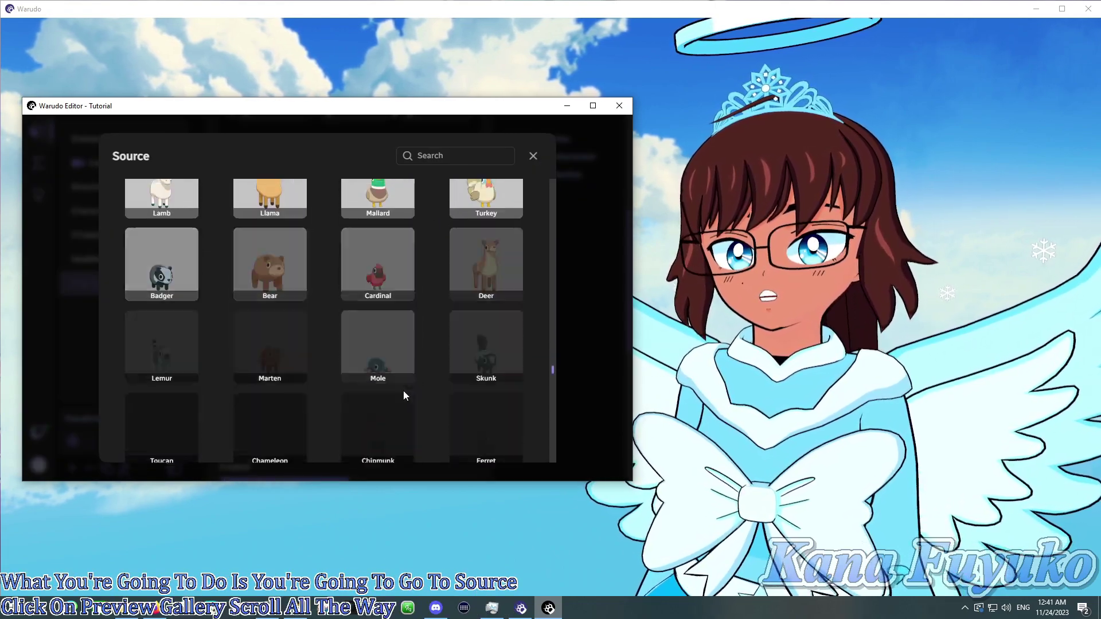
scroll(379, 405, "down", 10)
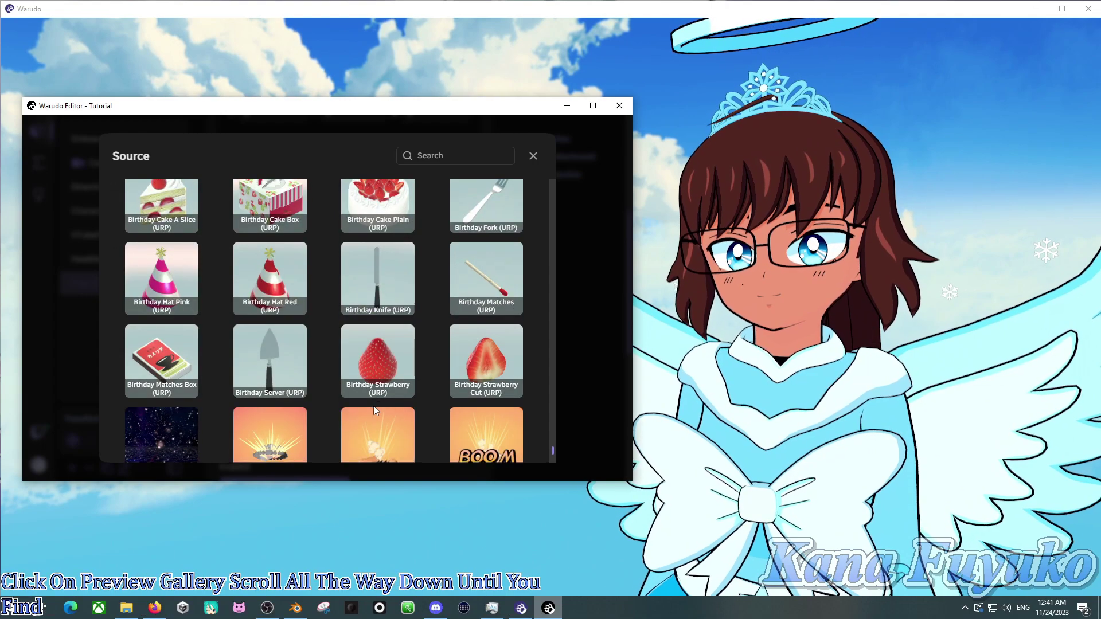
scroll(373, 404, "up", 5)
scroll(252, 344, "down", 5)
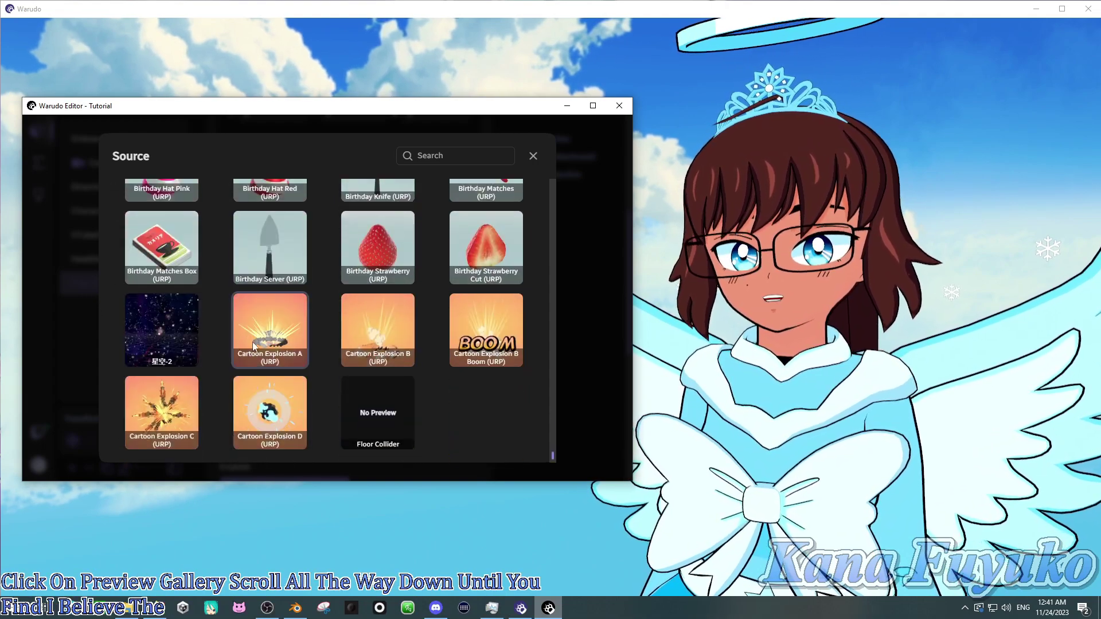
left_click(378, 407)
left_click(533, 156)
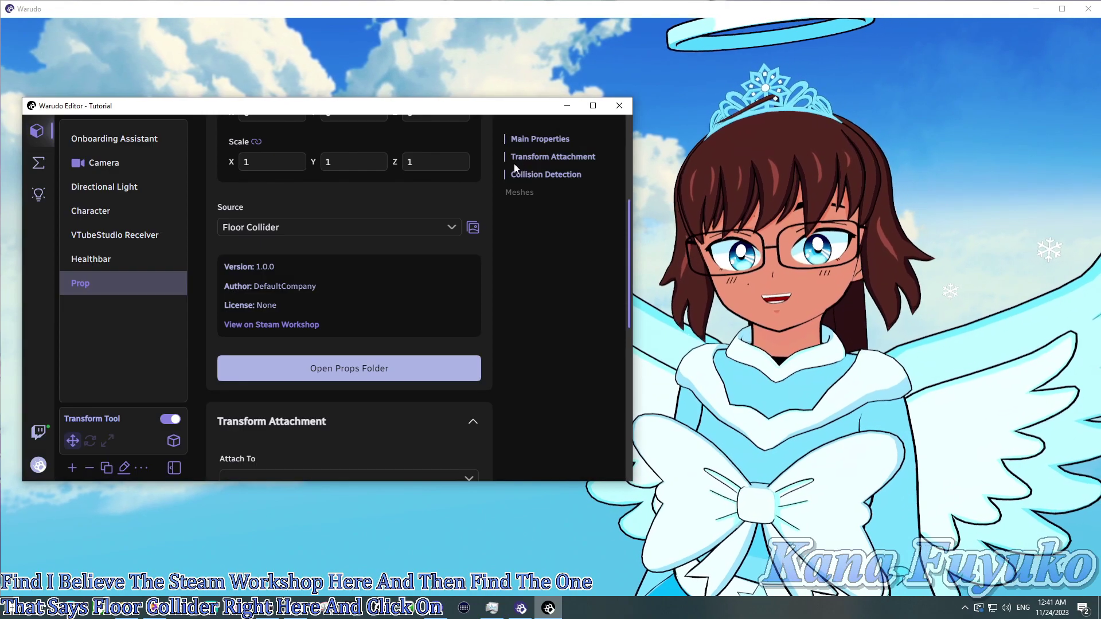
Expand the prop's Prop(Clone) mesh entry and set its Visible option to Yes
scroll(402, 298, "down", 4)
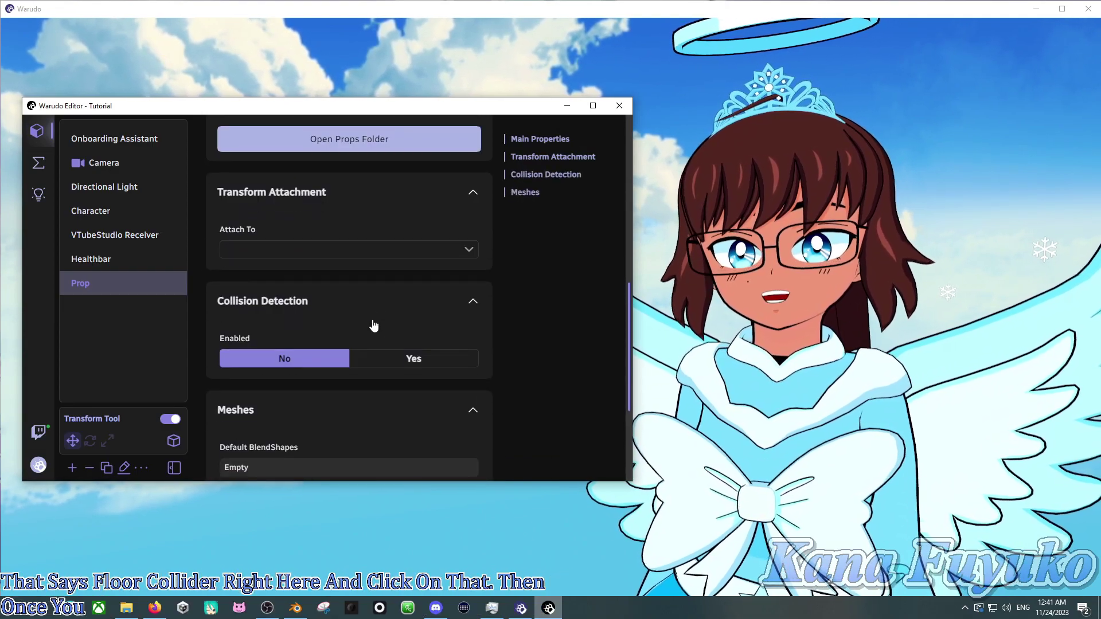
scroll(414, 322, "up", 5)
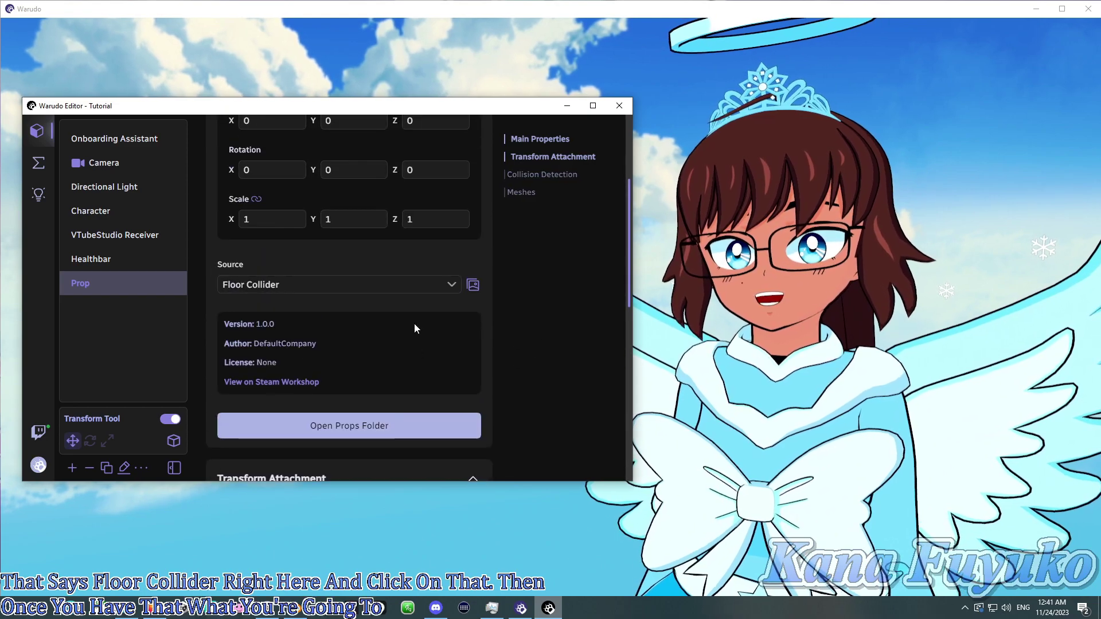
scroll(413, 323, "down", 8)
left_click(255, 448)
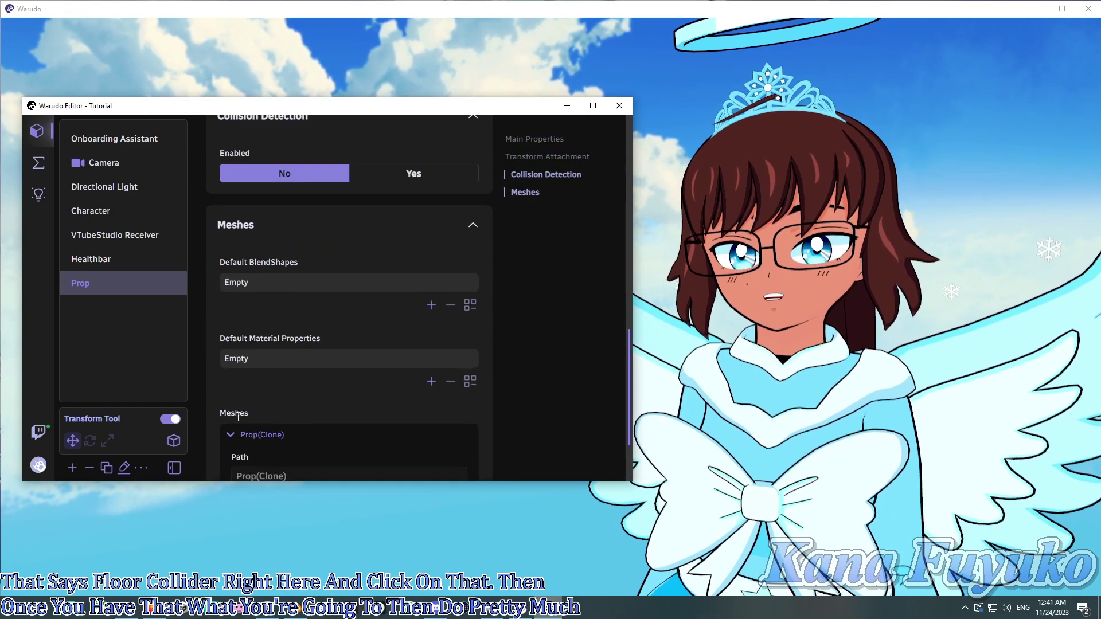
scroll(296, 385, "down", 2)
left_click(392, 424)
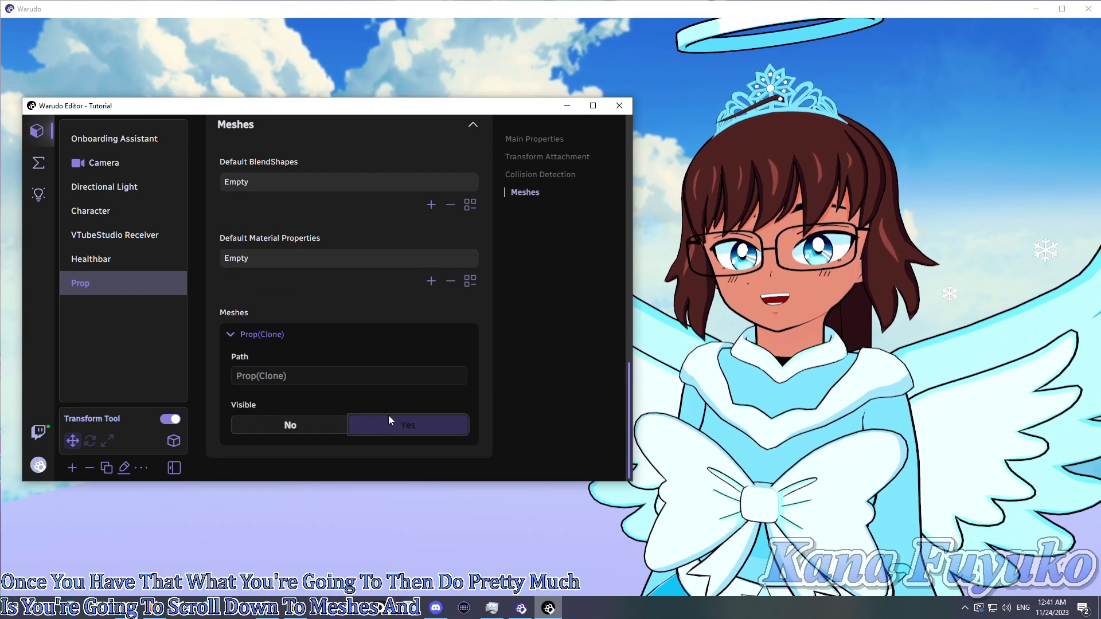
Scale the visible floor collider up freehand with the scale gizmo to about 2.63
middle_click_drag(820, 370, 801, 255)
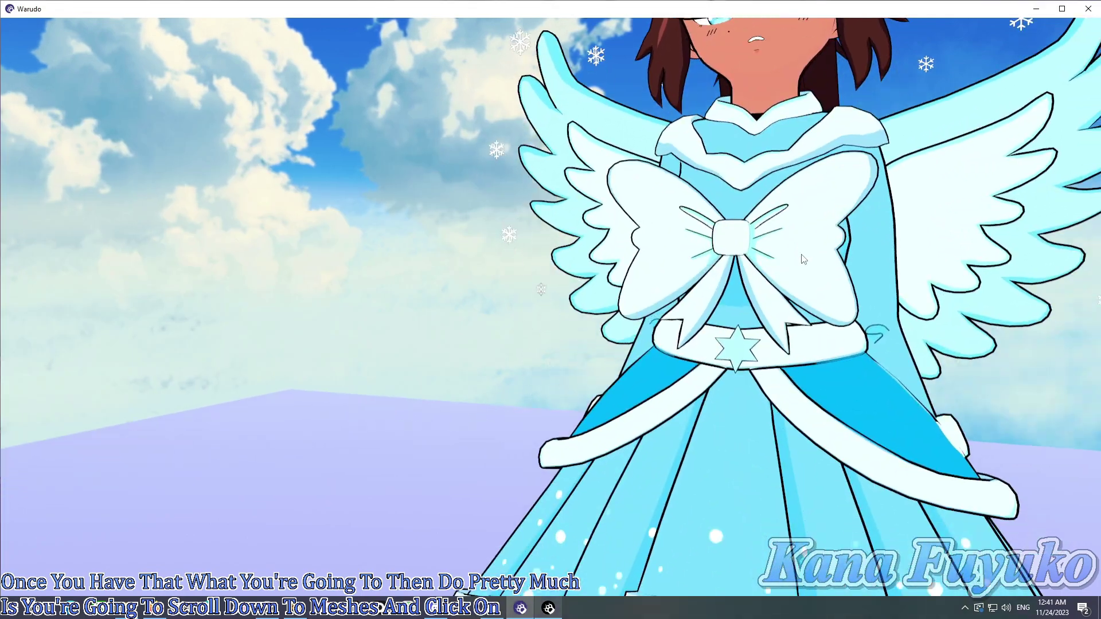
scroll(801, 255, "down", 6)
middle_click_drag(711, 329, 587, 174)
left_click_drag(587, 174, 570, 272)
key("w")
key("r")
left_click_drag(567, 386, 1093, 180)
left_click_drag(652, 358, 668, 338)
scroll(604, 199, "up", 3)
middle_click_drag(603, 200, 611, 325)
scroll(611, 326, "up", 10)
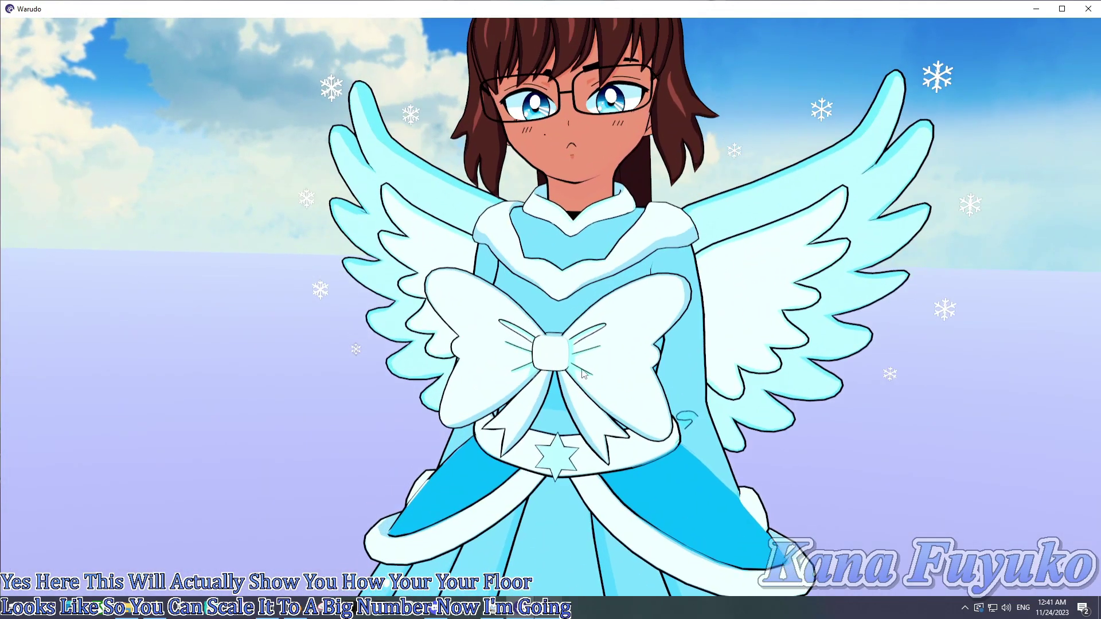
Try a uniform scale of 100,000,000 on the floor collider prop and uncover the character beside the editor
key("alt+Tab")
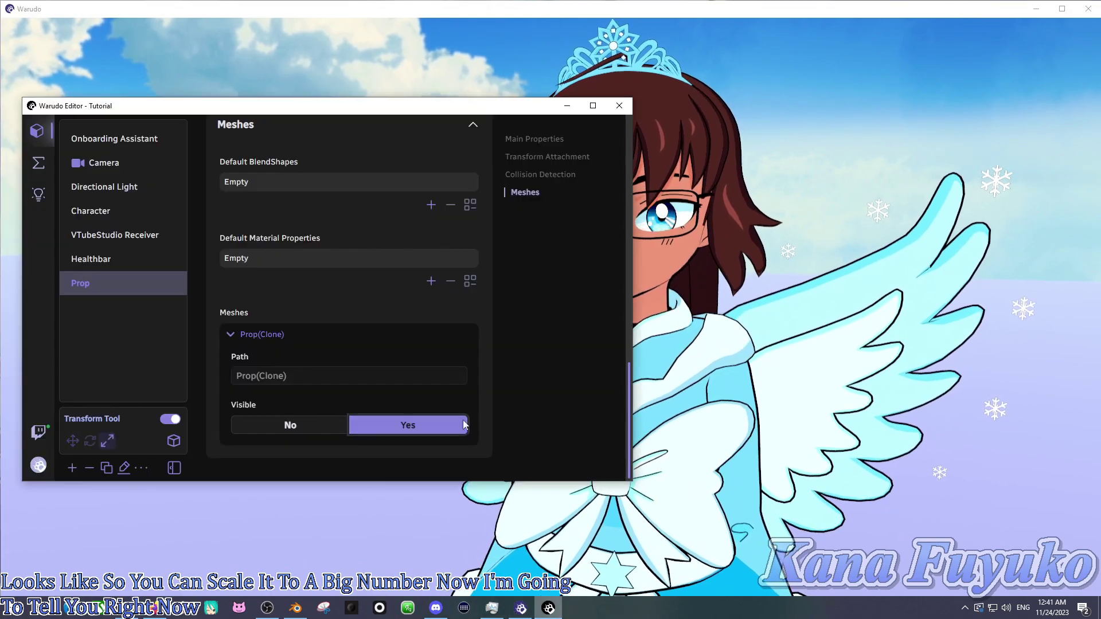
scroll(445, 385, "up", 10)
double_click(269, 391)
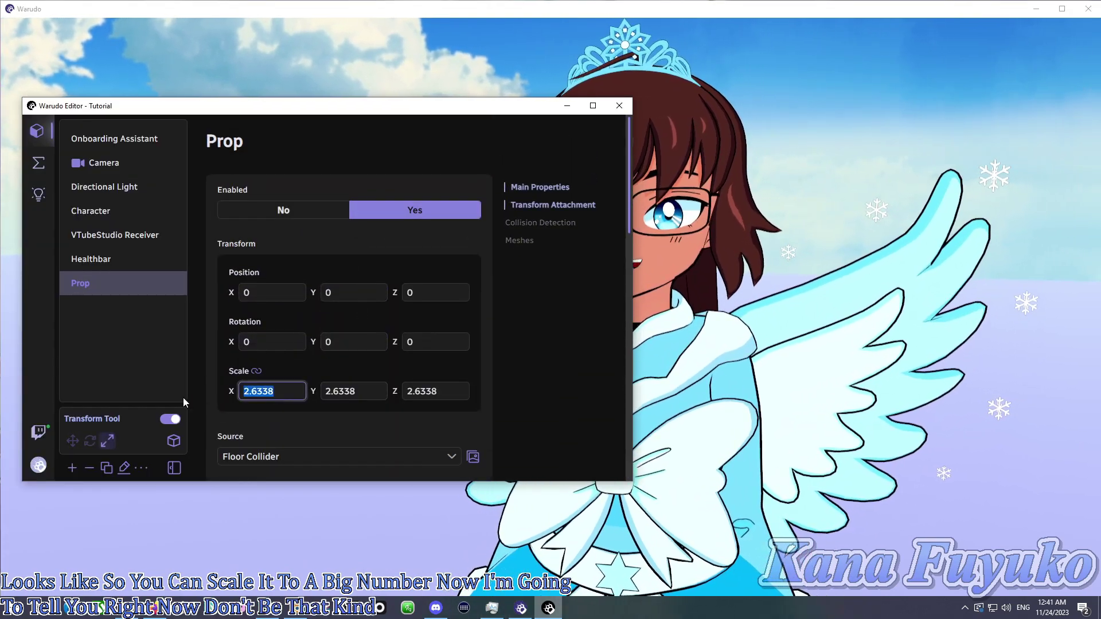
type("100,000,000")
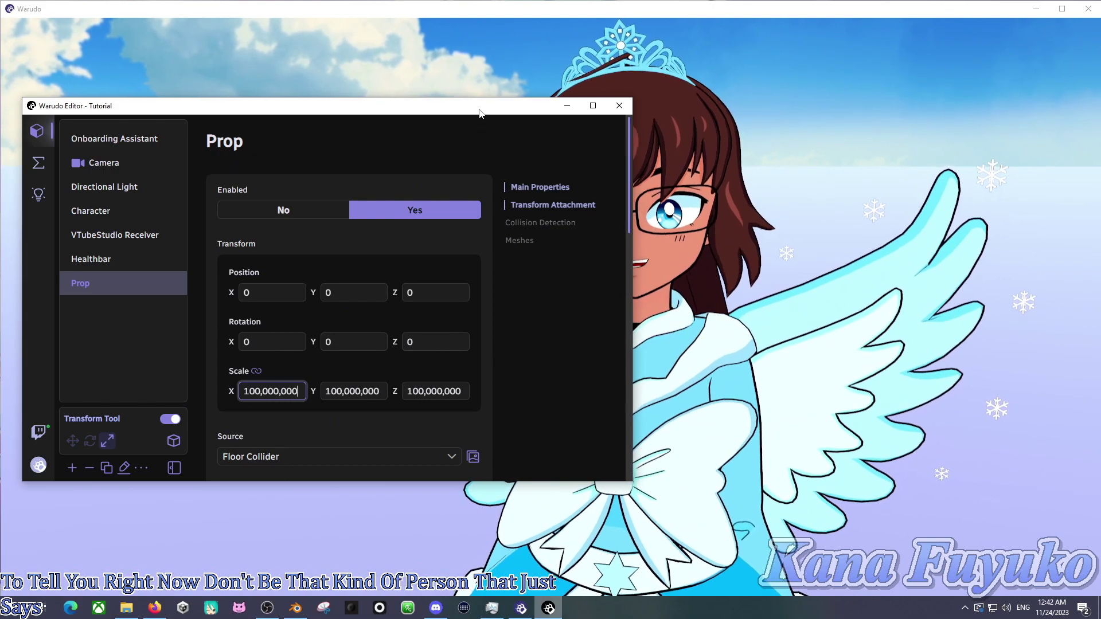
left_click_drag(479, 109, 373, 73)
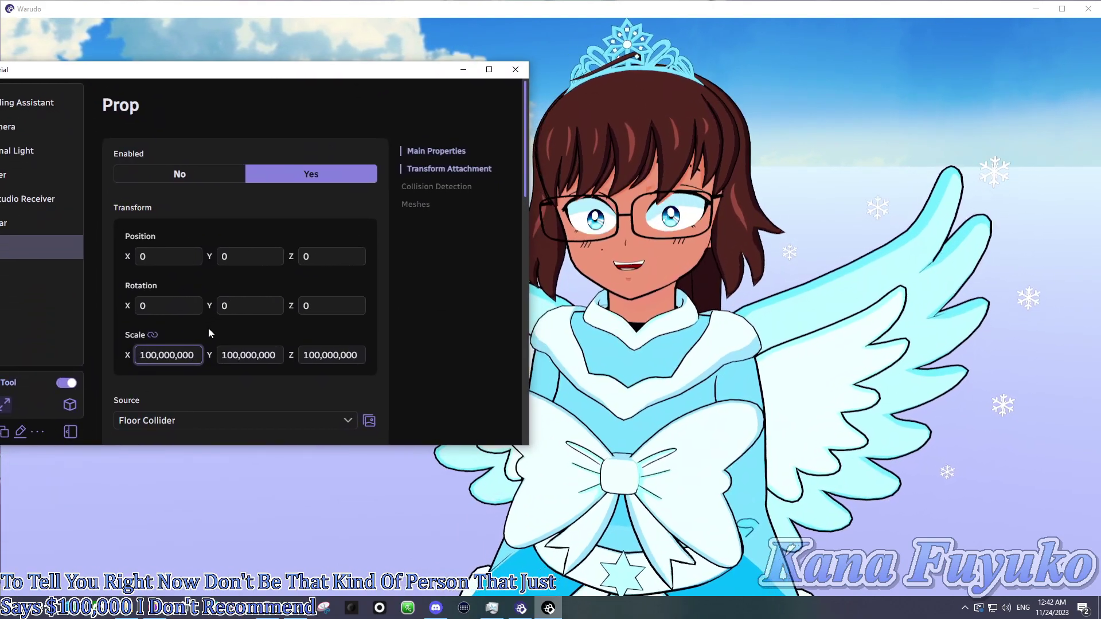
Try uniform scales of 100 and 20 on the floor collider prop, and settle on 15
type("1")
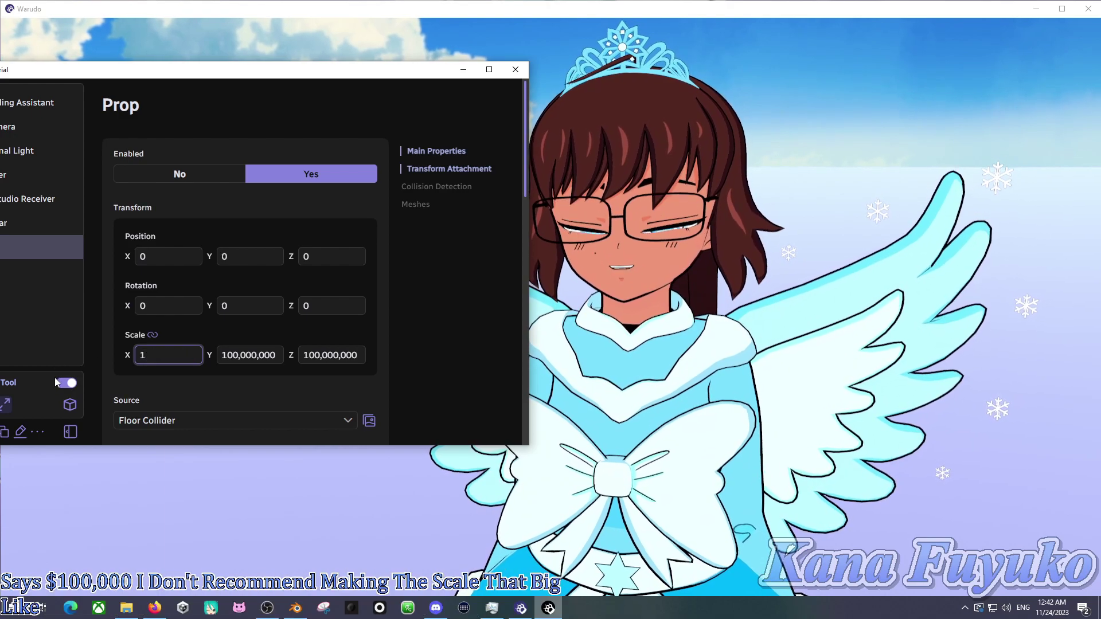
type("00")
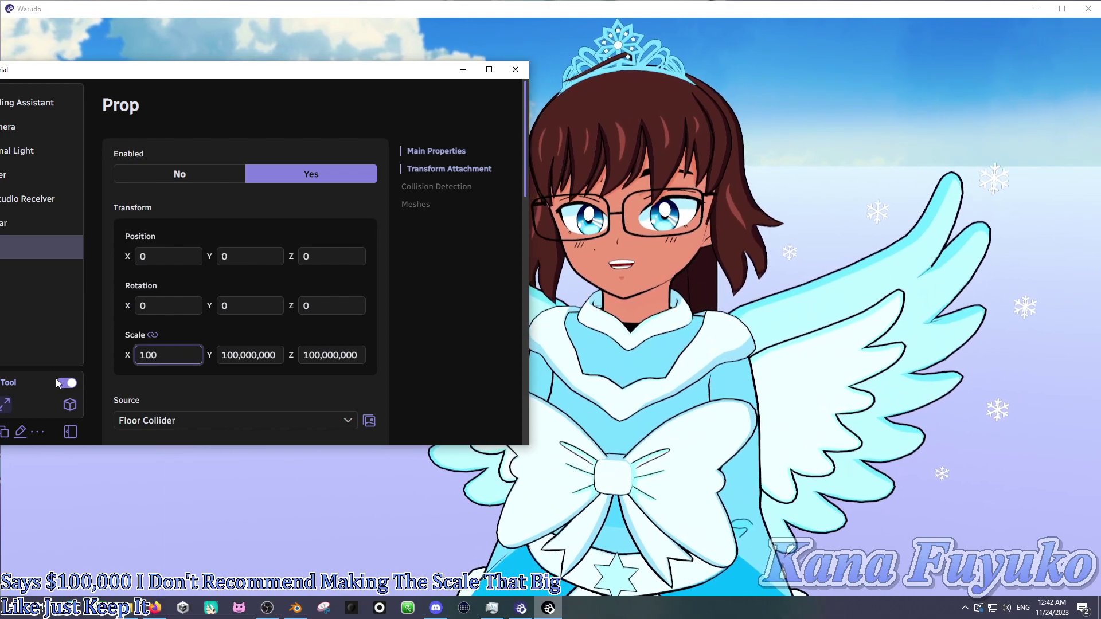
key("ctrl+a")
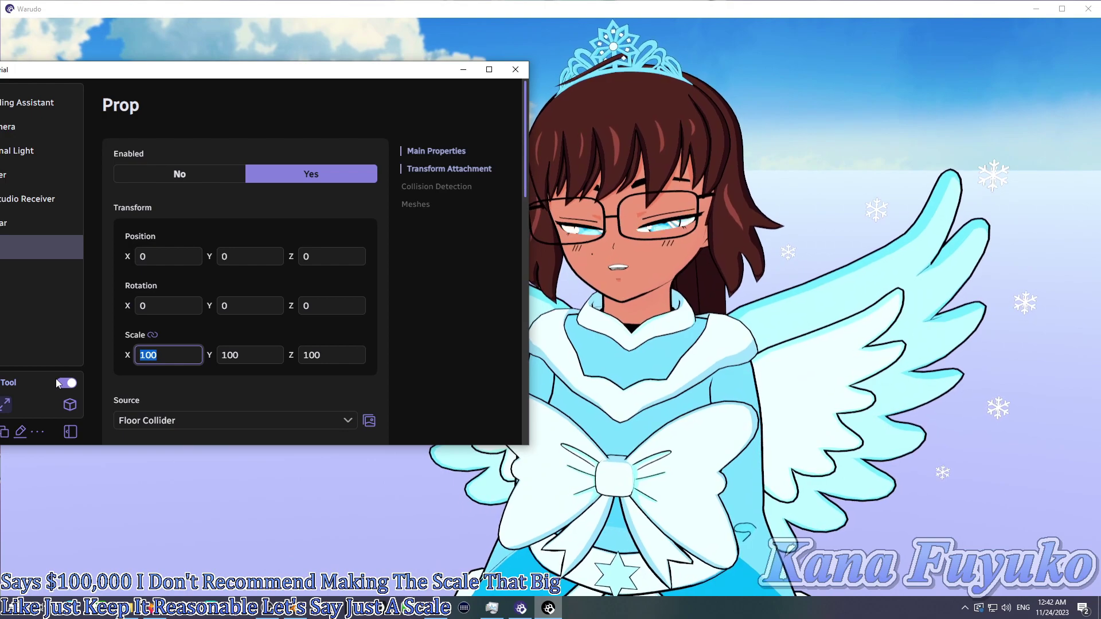
type("20")
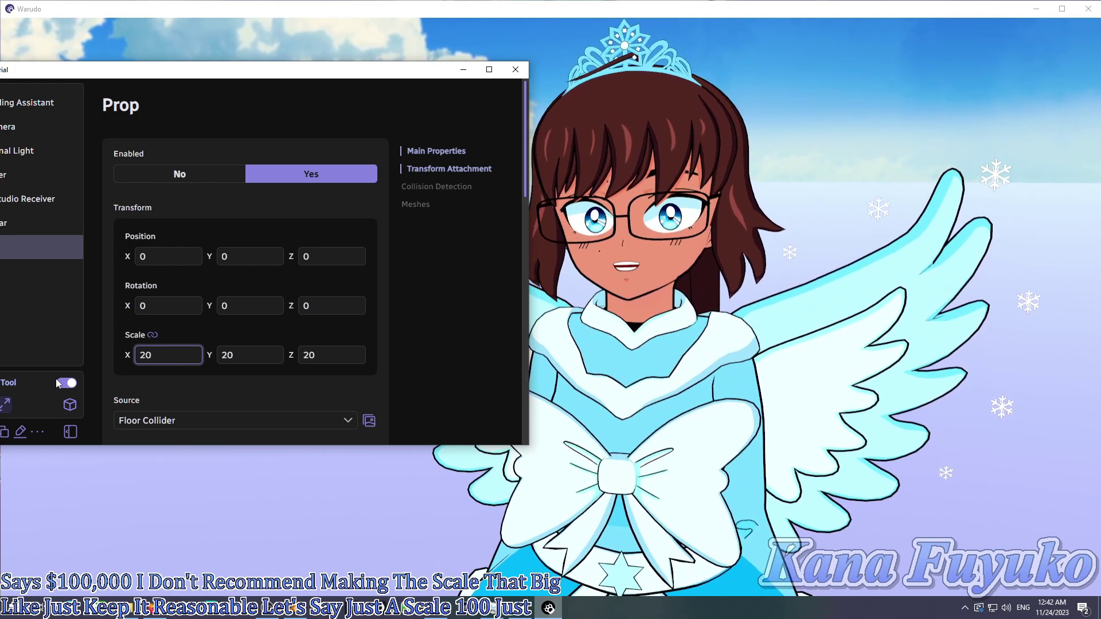
key("ctrl+a")
type("15")
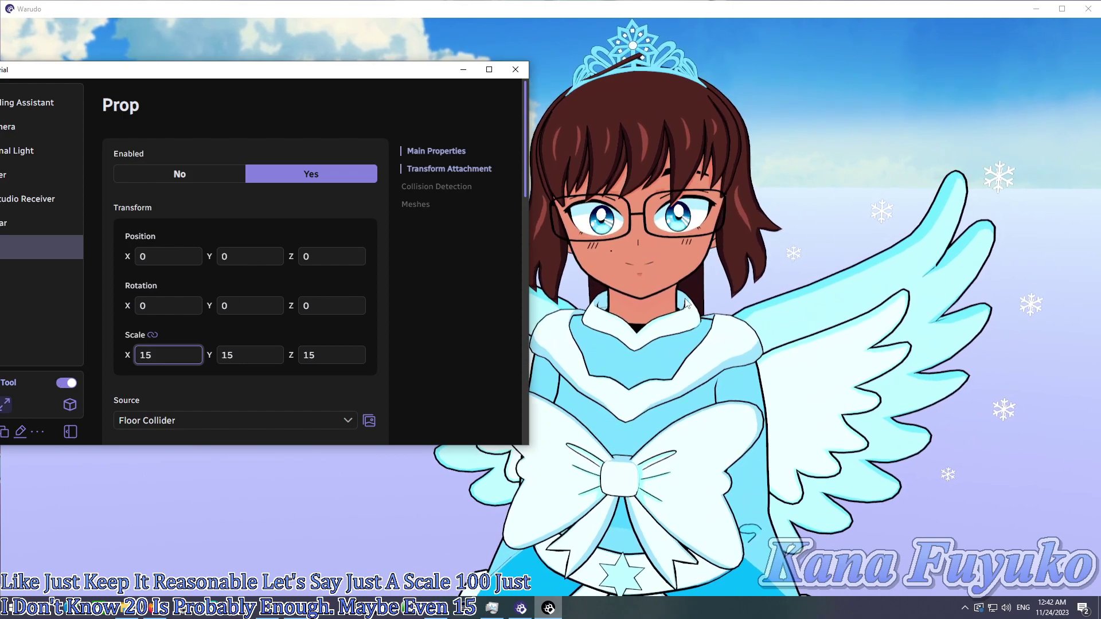
Inspect the scaled floor around the character from far, elevated and close viewpoints
left_click(686, 302)
scroll(664, 264, "down", 5)
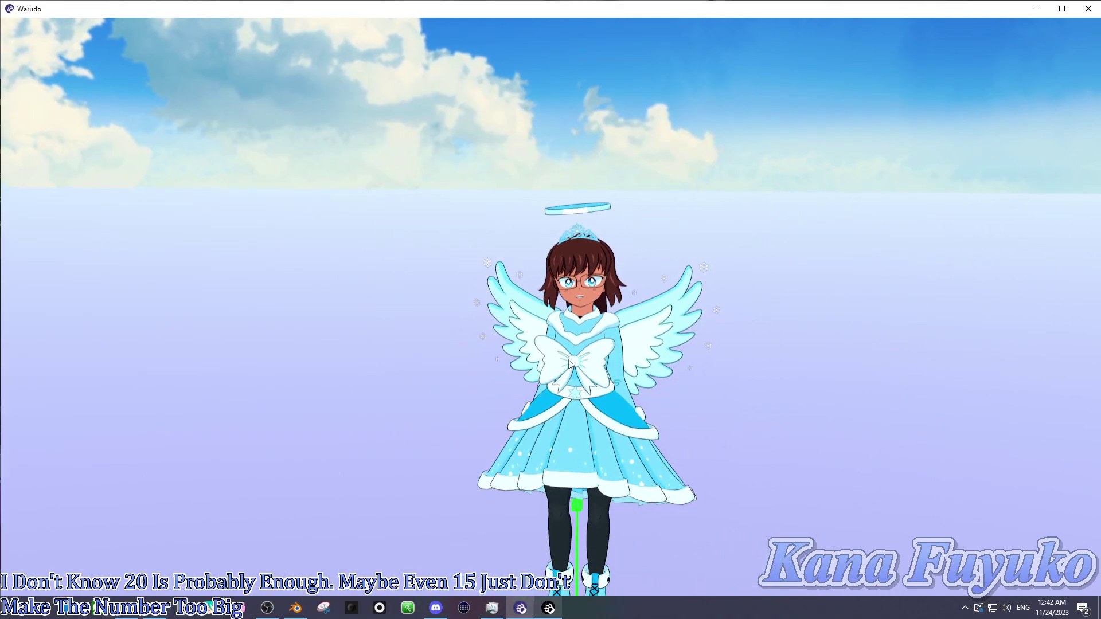
scroll(568, 360, "down", 4)
left_click_drag(568, 360, 614, 335)
scroll(614, 335, "down", 2)
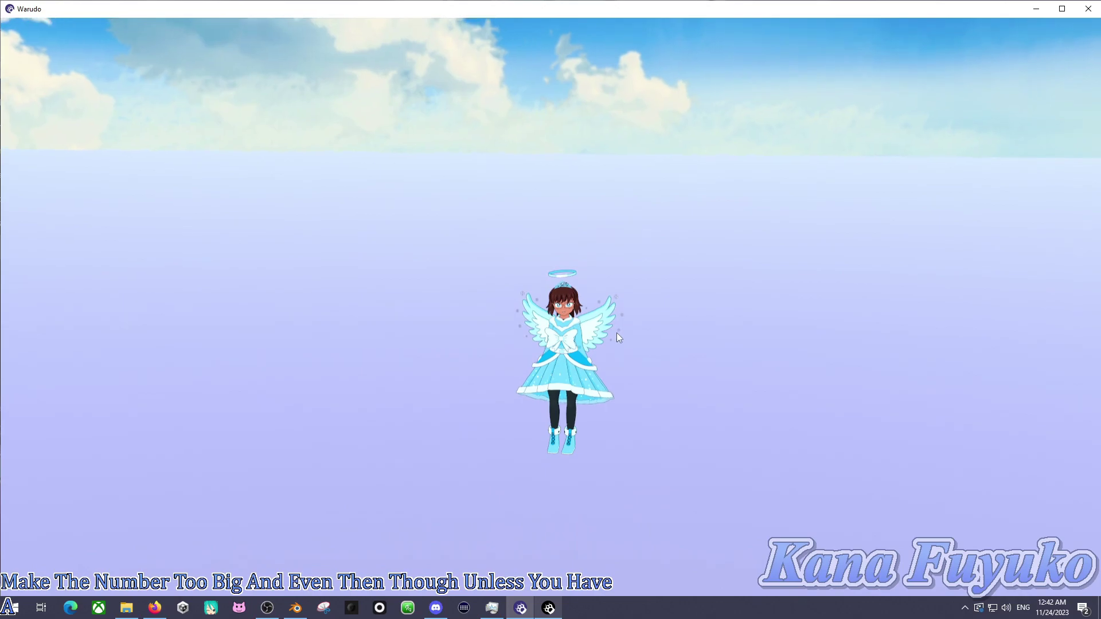
scroll(623, 334, "up", 4)
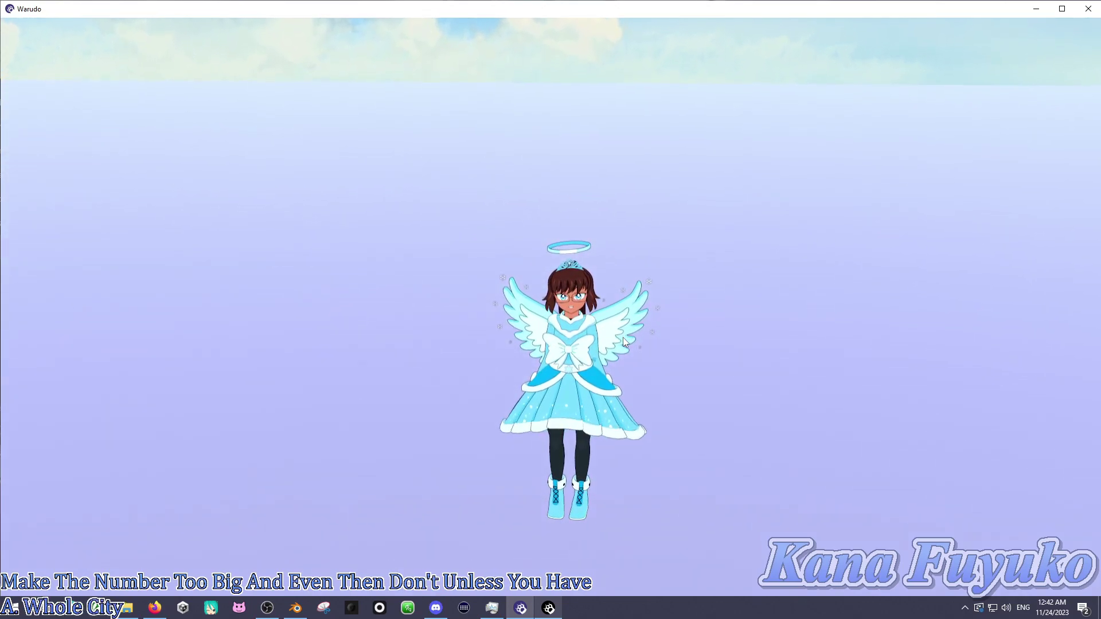
left_click_drag(622, 337, 602, 329)
scroll(602, 329, "up", 2)
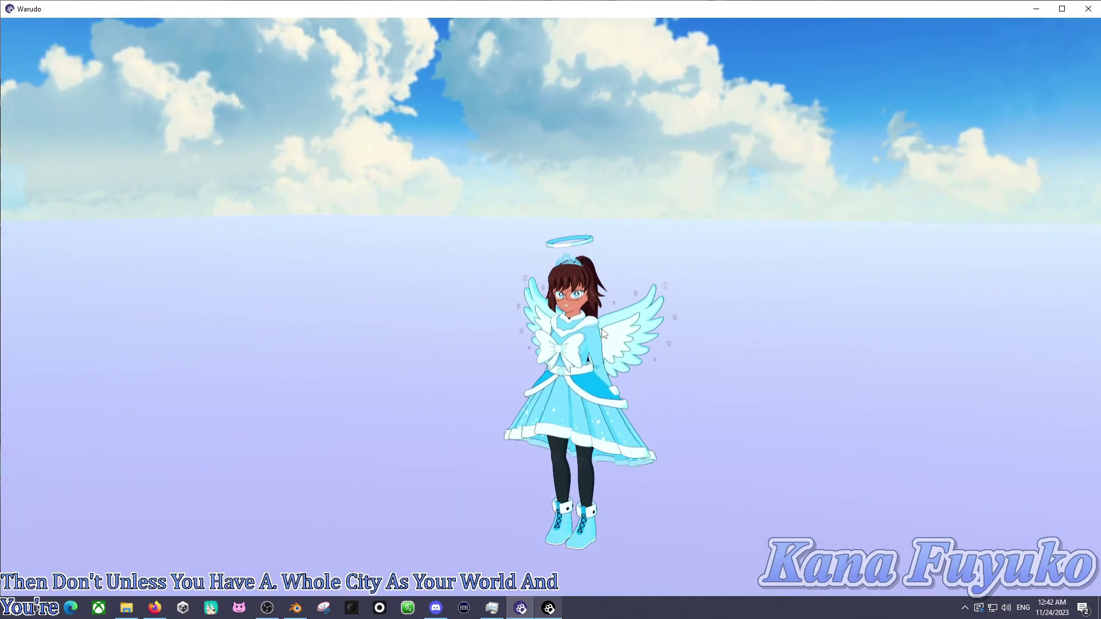
scroll(601, 332, "up", 8)
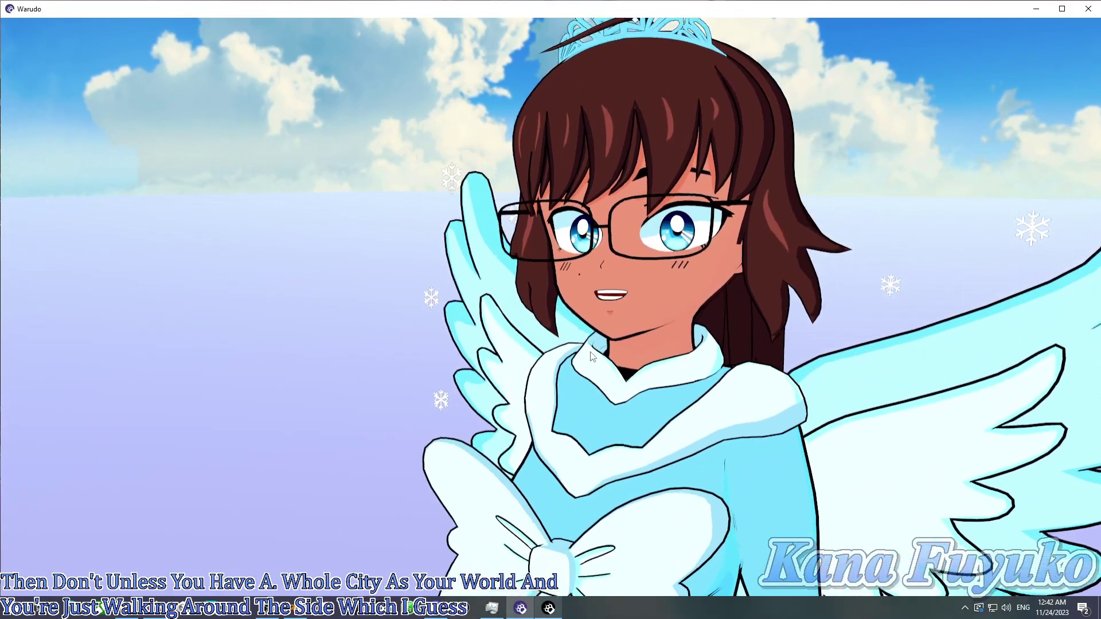
scroll(590, 355, "up", 8)
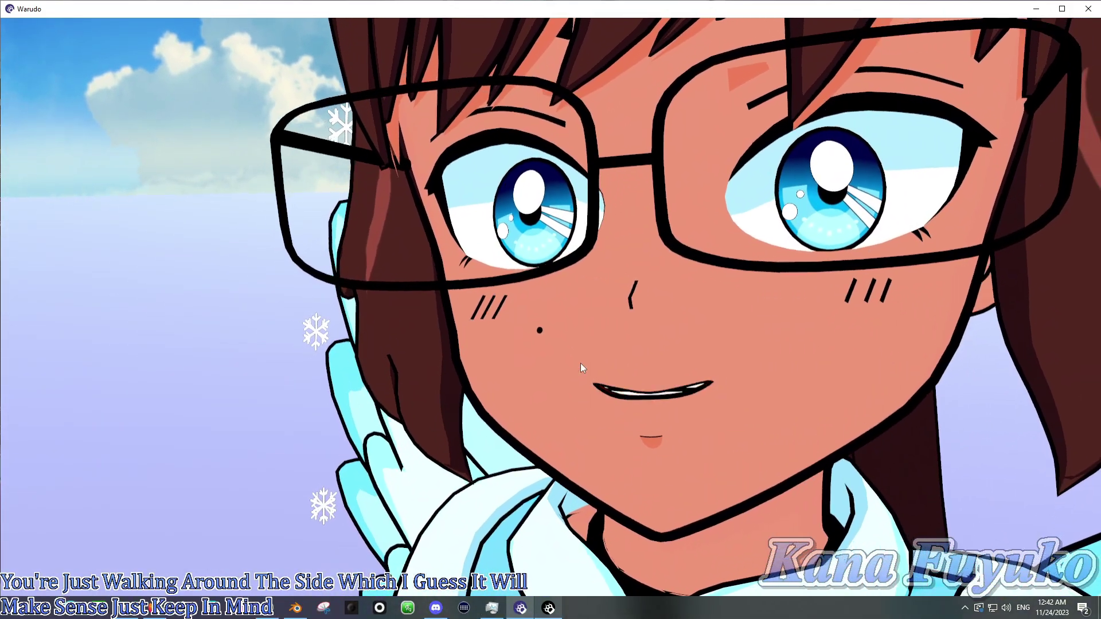
scroll(583, 362, "down", 10)
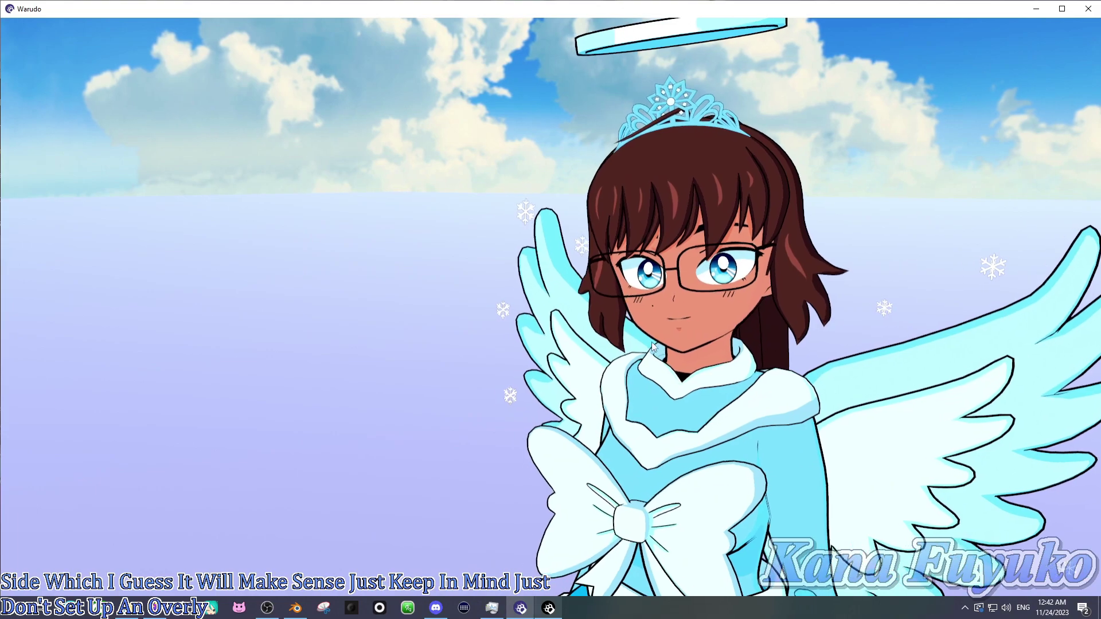
scroll(666, 338, "up", 5)
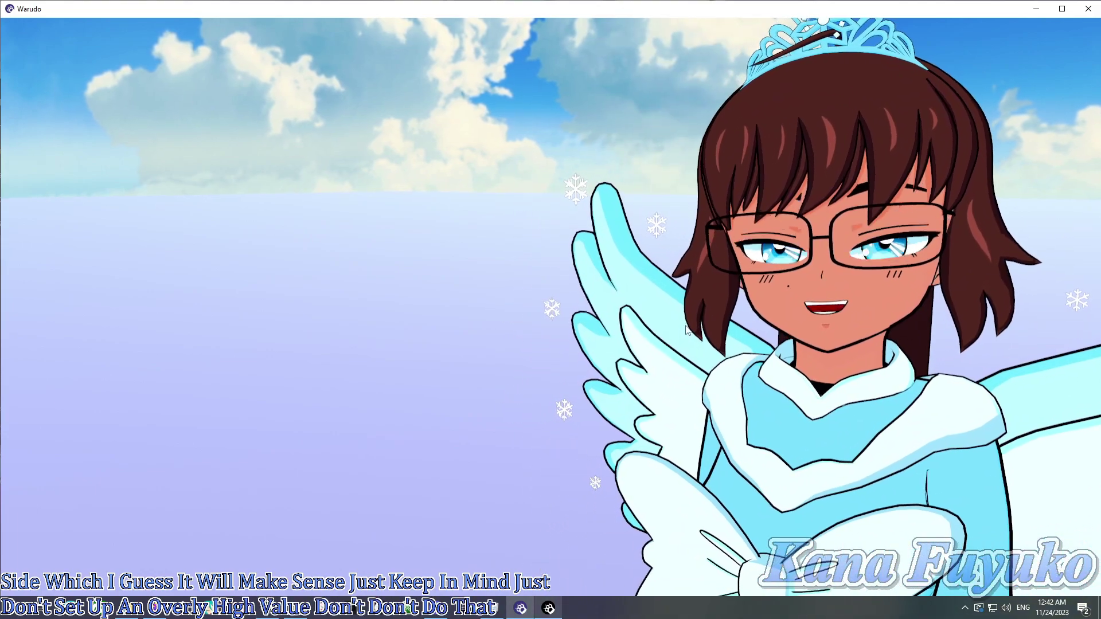
mouse_move(685, 325)
left_mouse_down()
mouse_move(690, 312)
mouse_move(683, 329)
left_mouse_up()
scroll(684, 334, "down", 5)
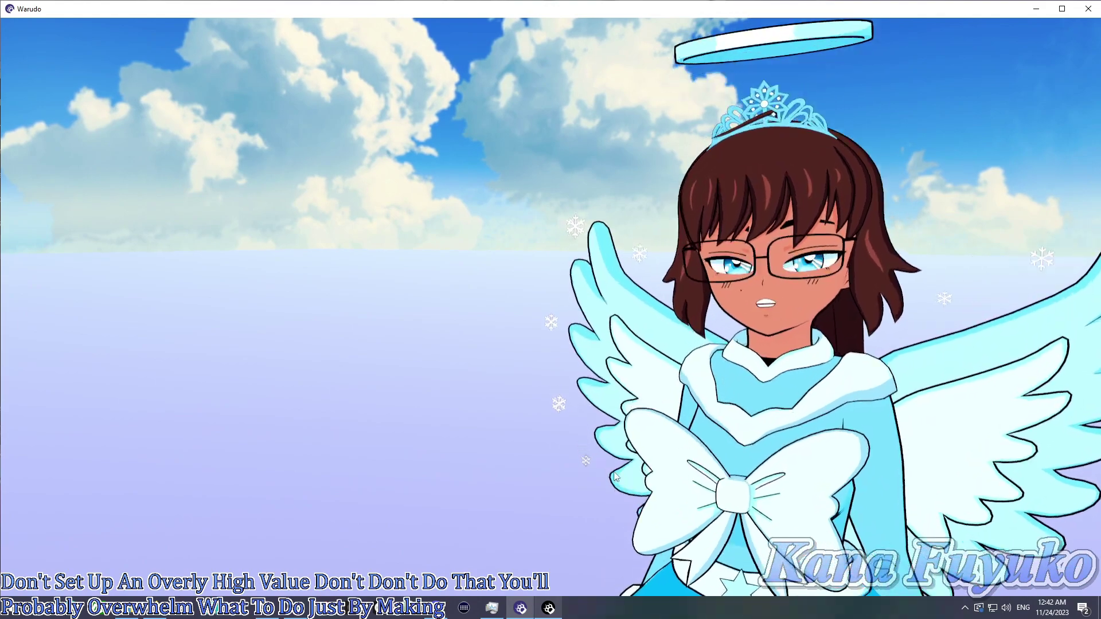
scroll(614, 476, "up", 1)
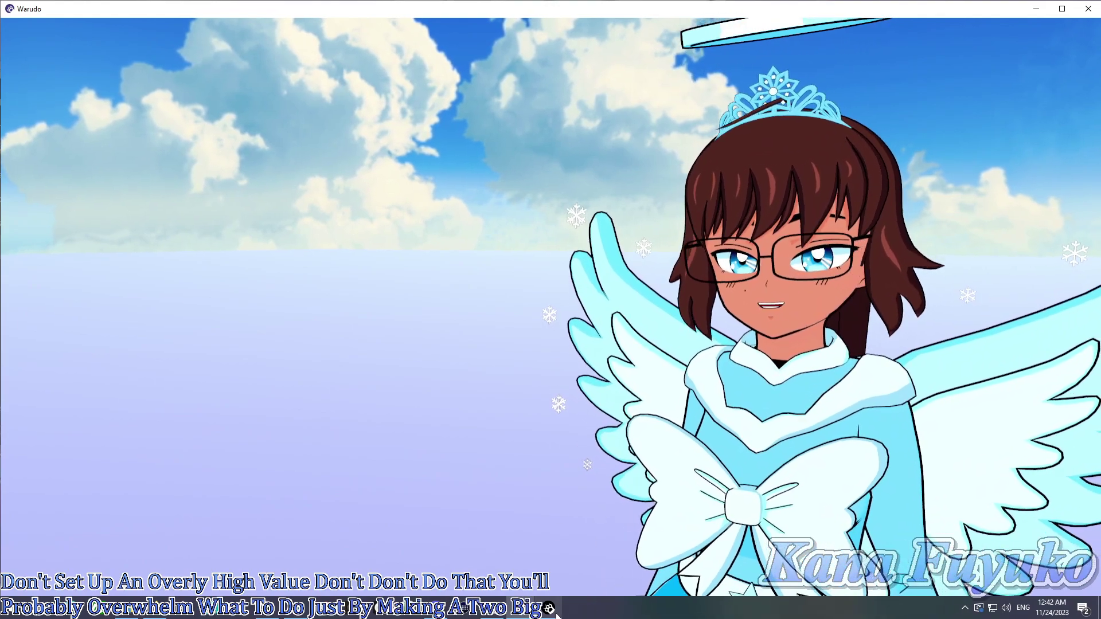
Hide the Prop(Clone) mesh of the floor collider prop
left_click(554, 610)
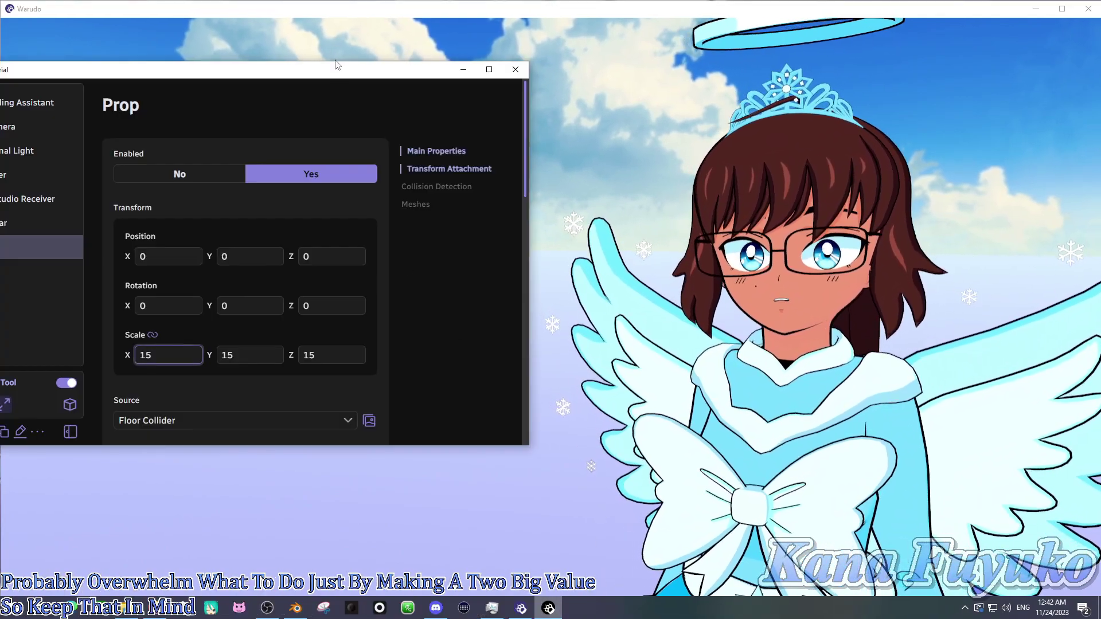
scroll(508, 263, "down", 15)
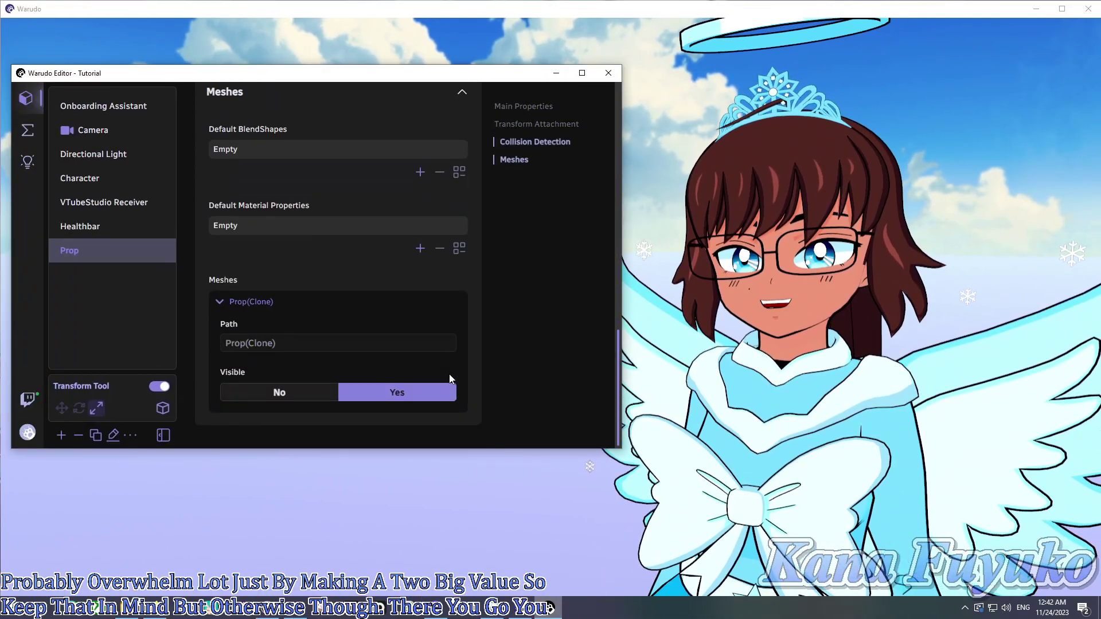
left_click(286, 392)
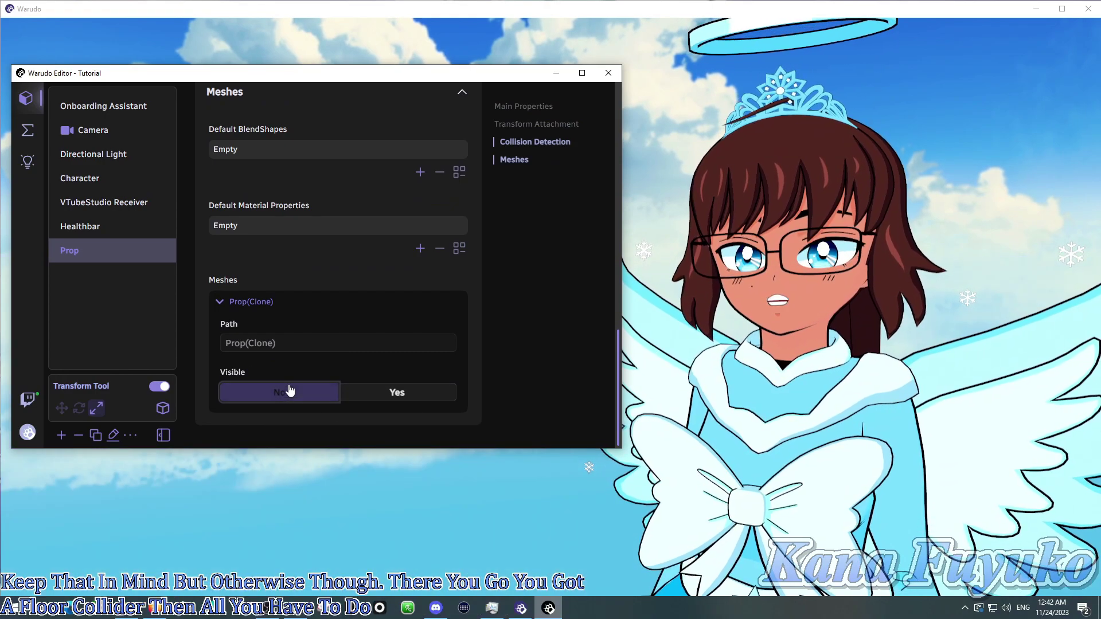
left_click(245, 311)
Enable collision detection on the floor collider prop
scroll(304, 272, "up", 5)
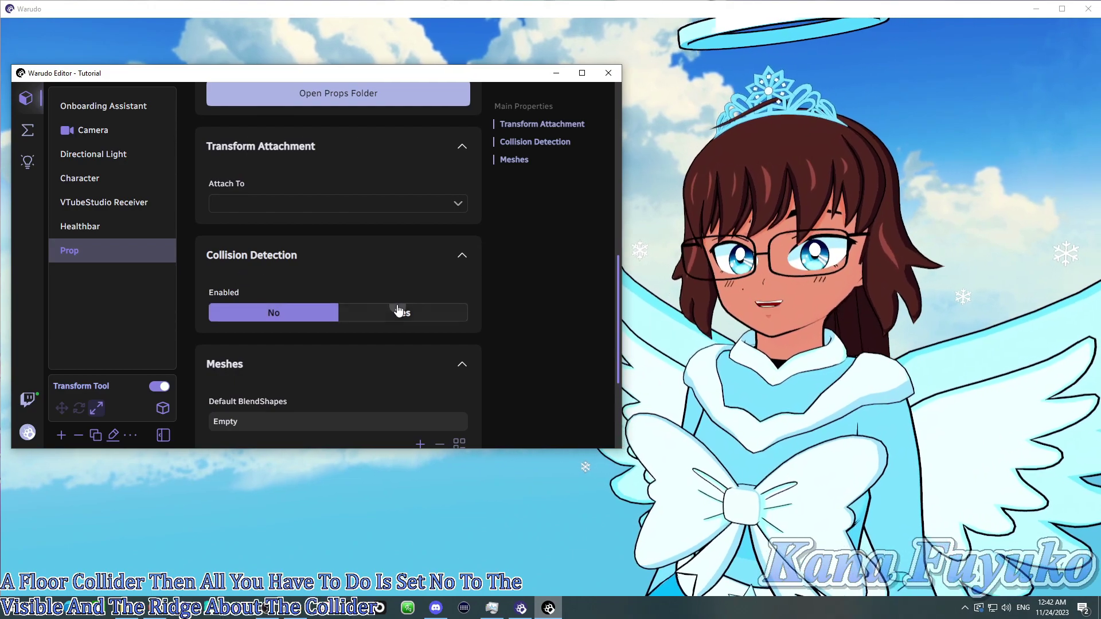
left_click(394, 311)
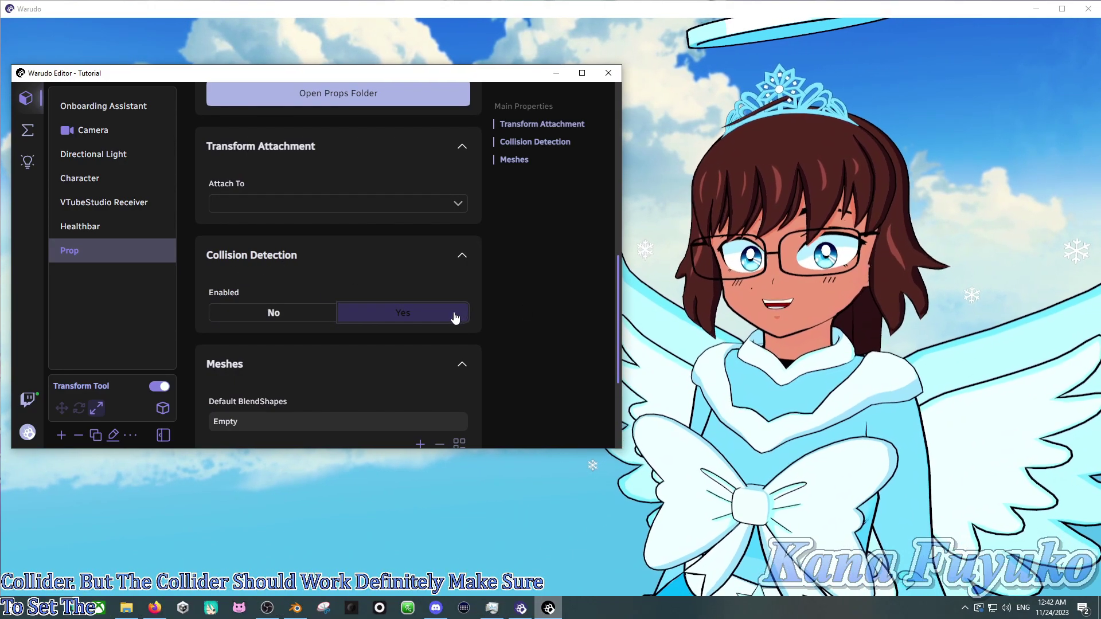
scroll(433, 299, "up", 5)
scroll(431, 298, "down", 3)
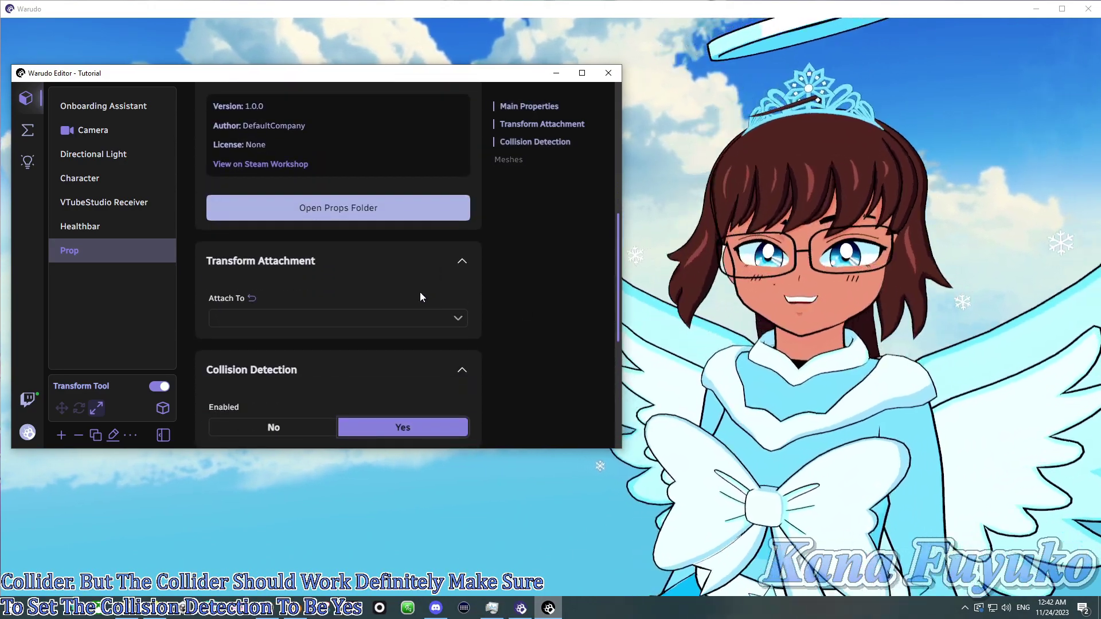
scroll(420, 291, "up", 10)
Show the full character and repeatedly trigger Throw Prop At Character in the Twitch interactions blueprint to test the ragdoll on the floor
left_click(28, 131)
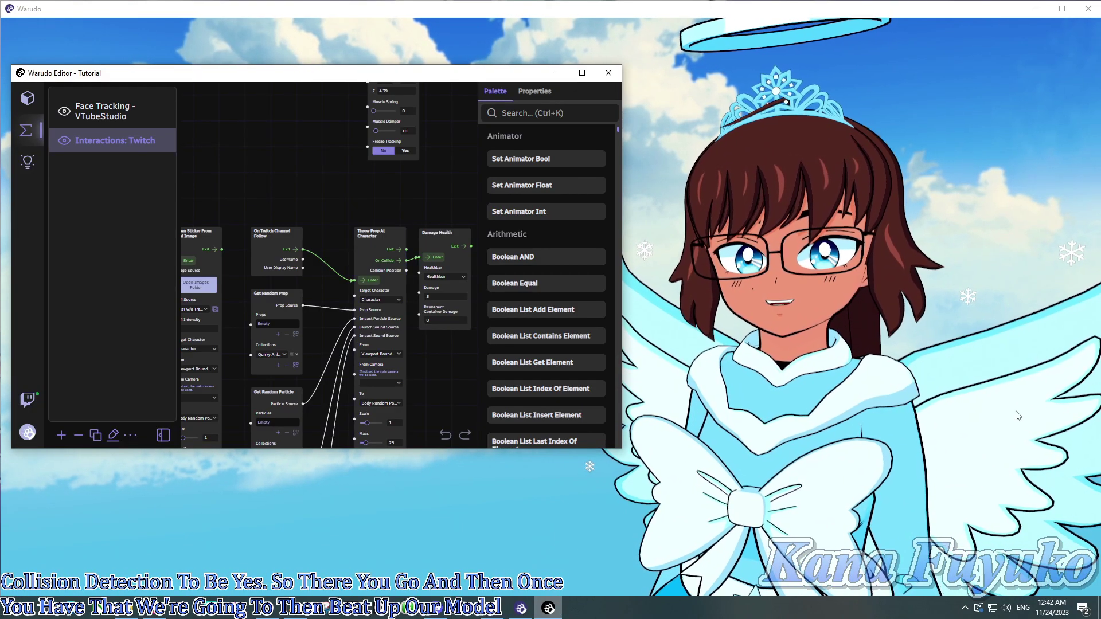
left_click(1015, 411)
scroll(1015, 411, "down", 8)
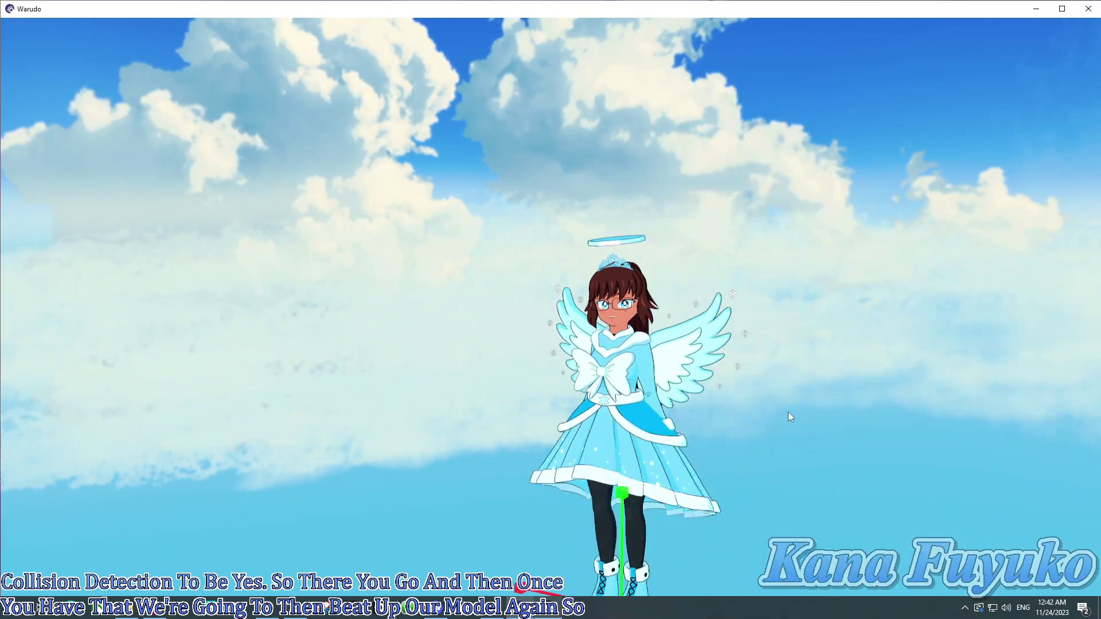
middle_click_drag(788, 411, 1021, 347)
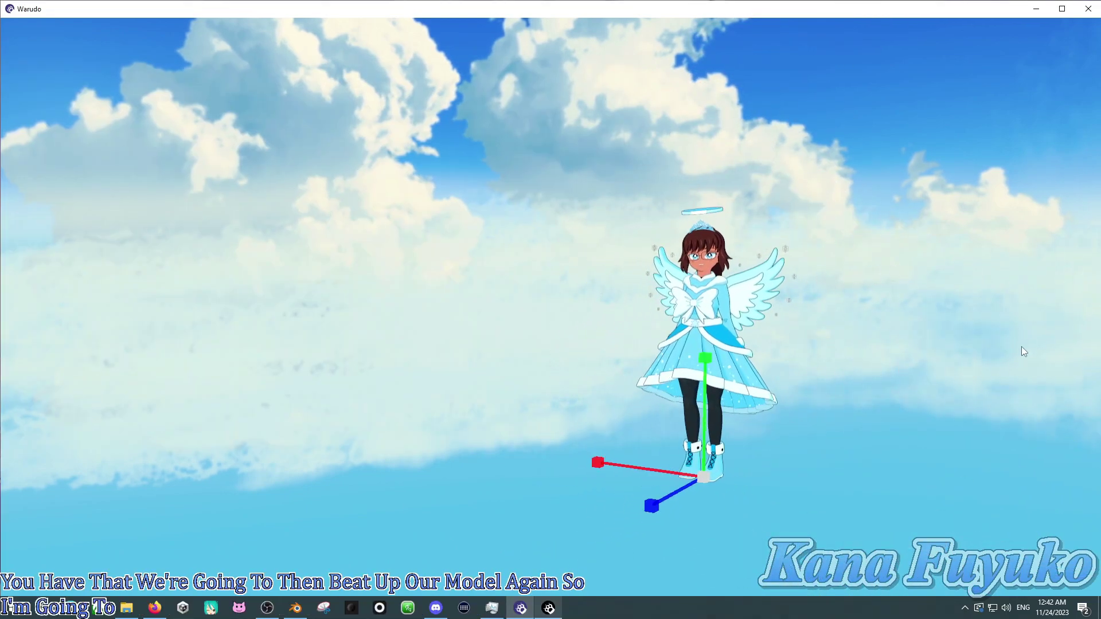
left_click(551, 608)
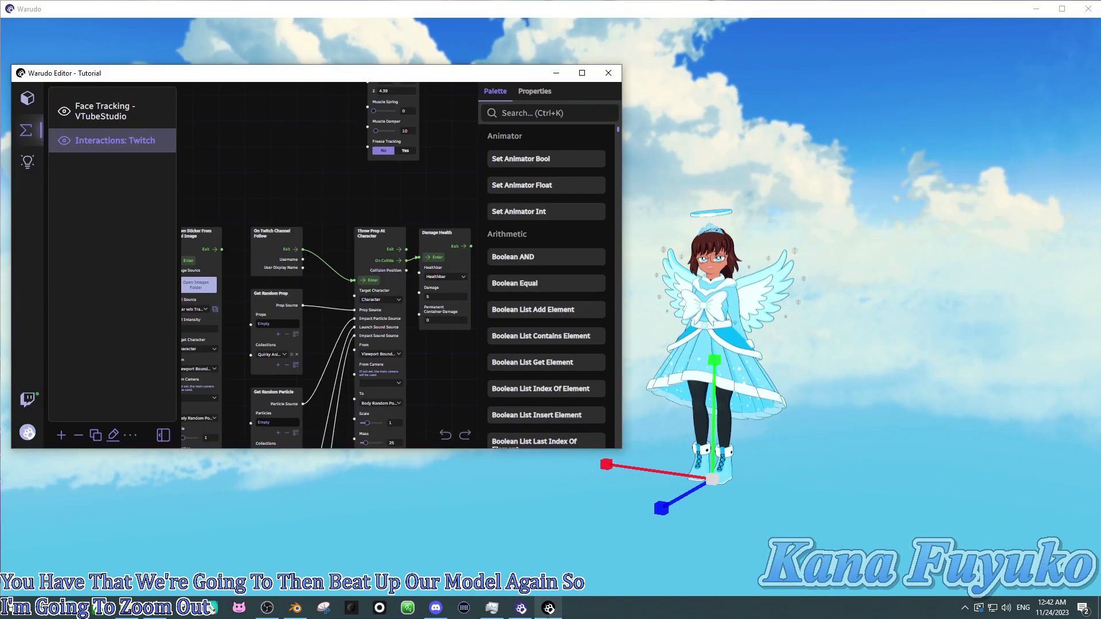
left_click(365, 280)
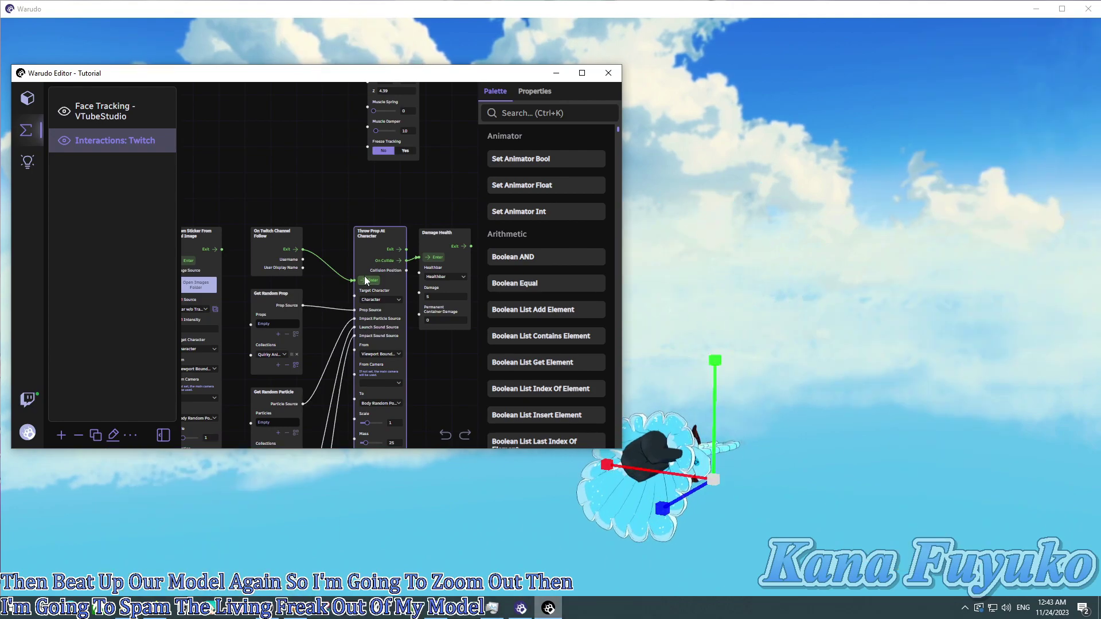
left_click(1048, 276)
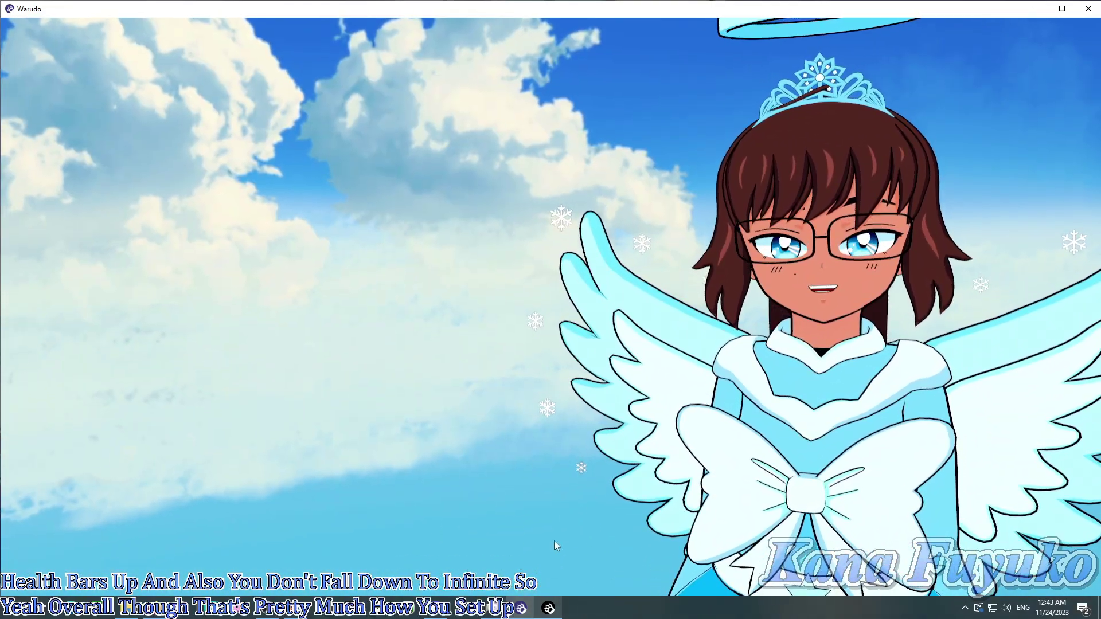
Search the Twitch interactions blueprint for the Launch Liquid At Character node
left_click(548, 609)
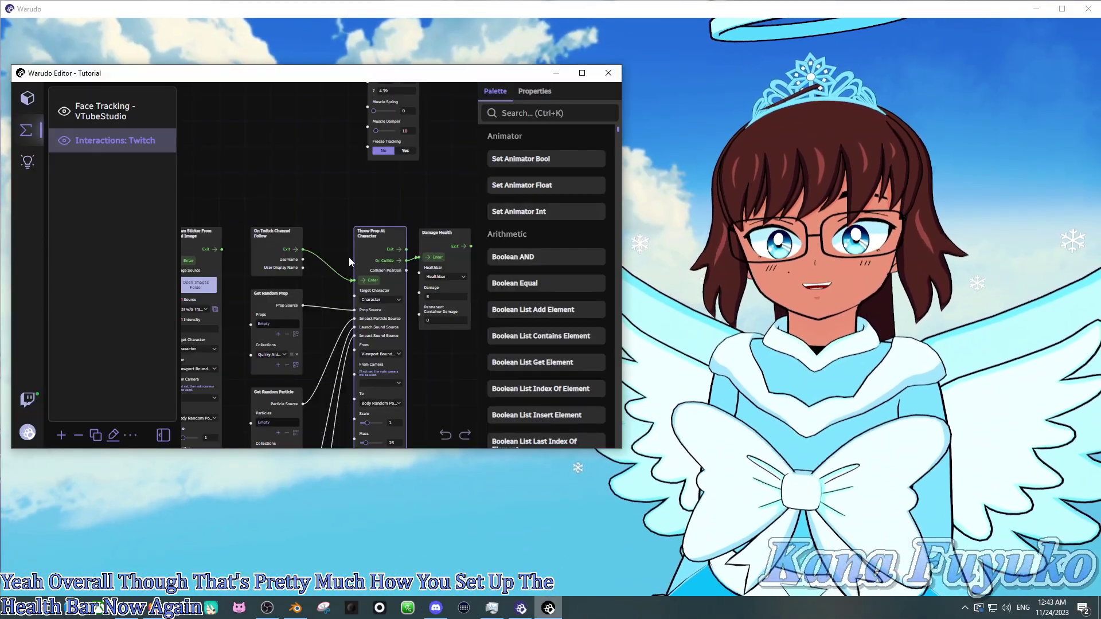
scroll(331, 198, "down", 1)
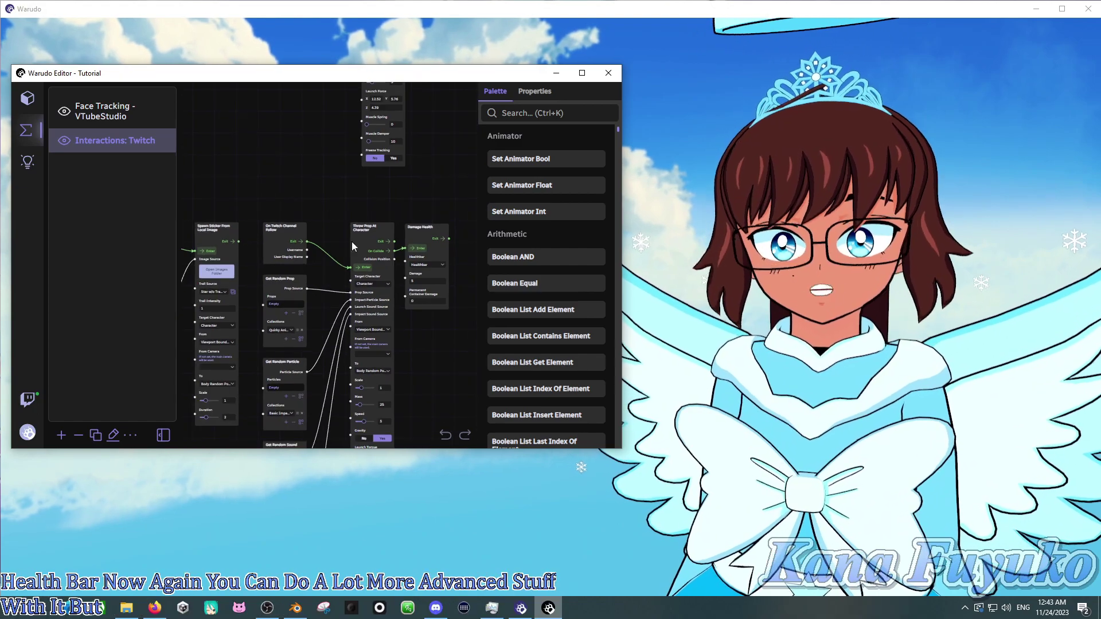
left_click_drag(403, 355, 293, 343)
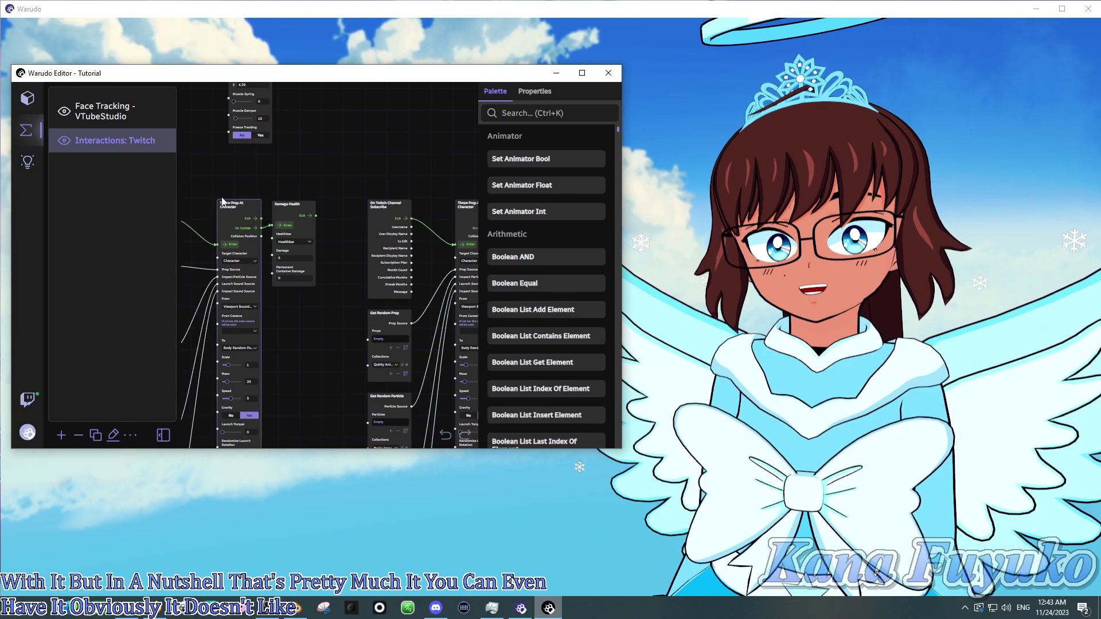
left_click_drag(226, 185, 269, 191)
scroll(250, 212, "up", 2)
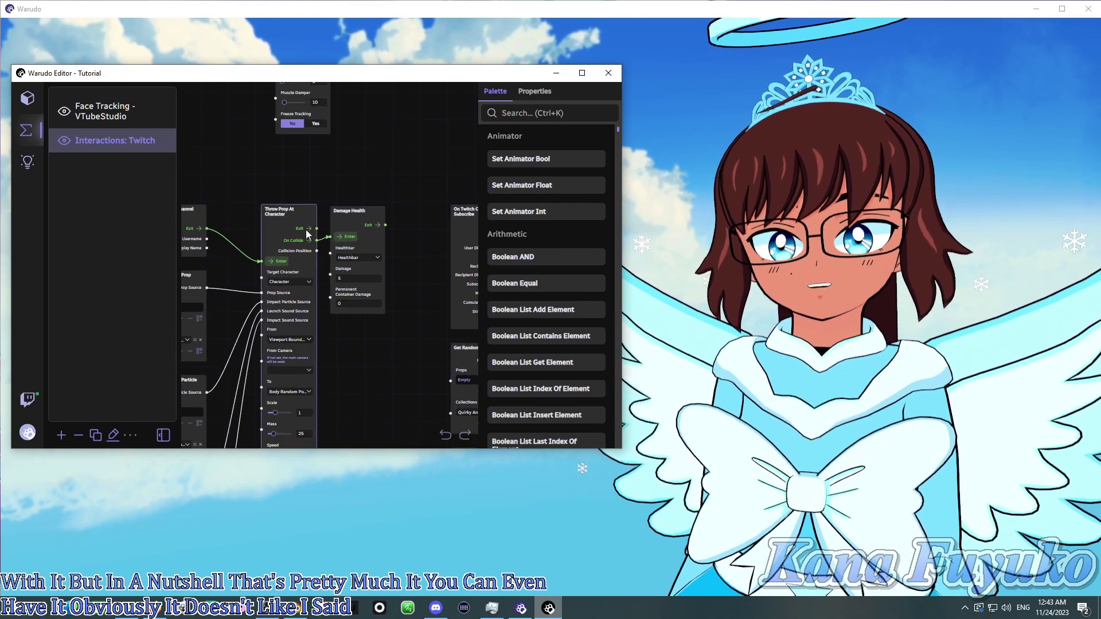
scroll(313, 235, "down", 2)
left_click_drag(401, 358, 248, 333)
left_click_drag(461, 255, 272, 221)
left_click_drag(407, 313, 186, 323)
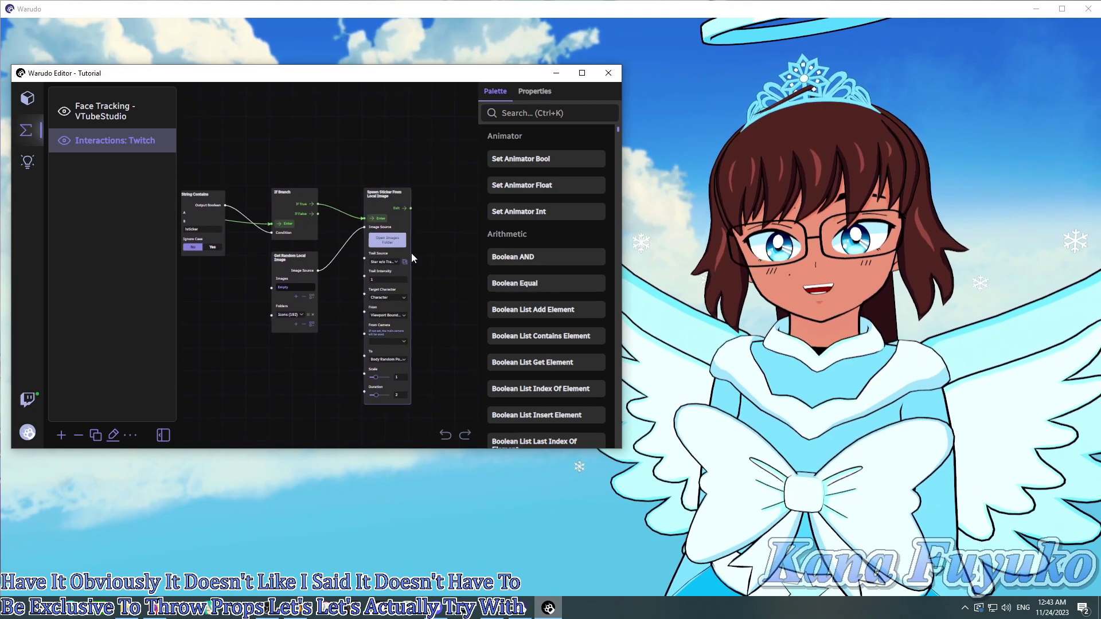
scroll(253, 347, "down", 3)
left_click_drag(400, 305, 338, 271)
scroll(283, 311, "down", 3)
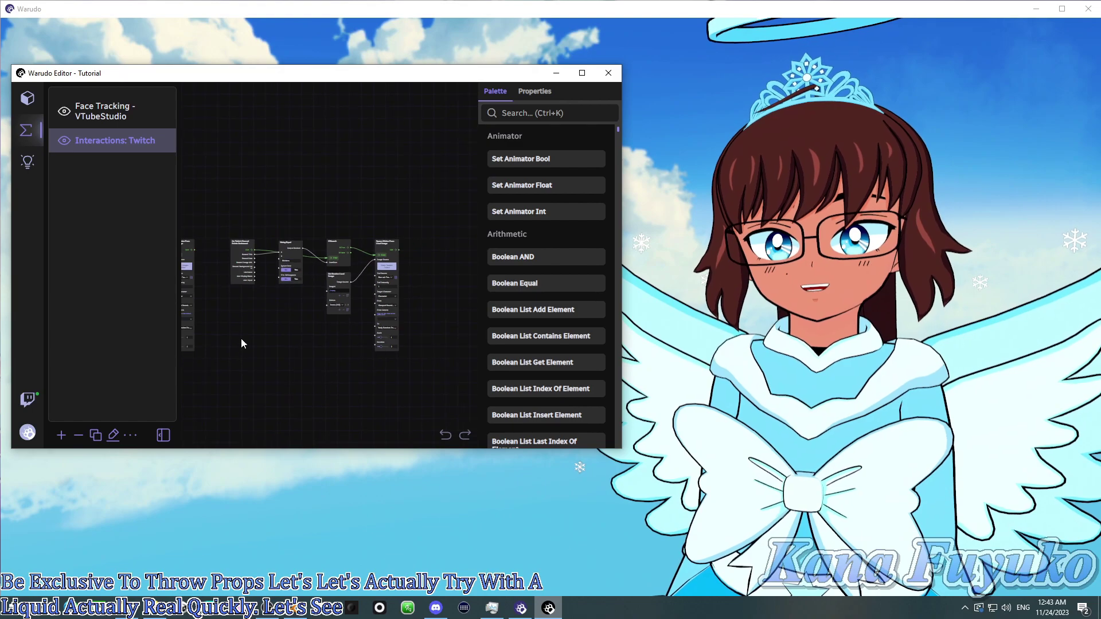
left_click_drag(241, 373, 394, 243)
scroll(345, 308, "down", 2)
left_click_drag(330, 333, 423, 141)
left_click_drag(343, 276, 463, 197)
scroll(414, 343, "up", 2)
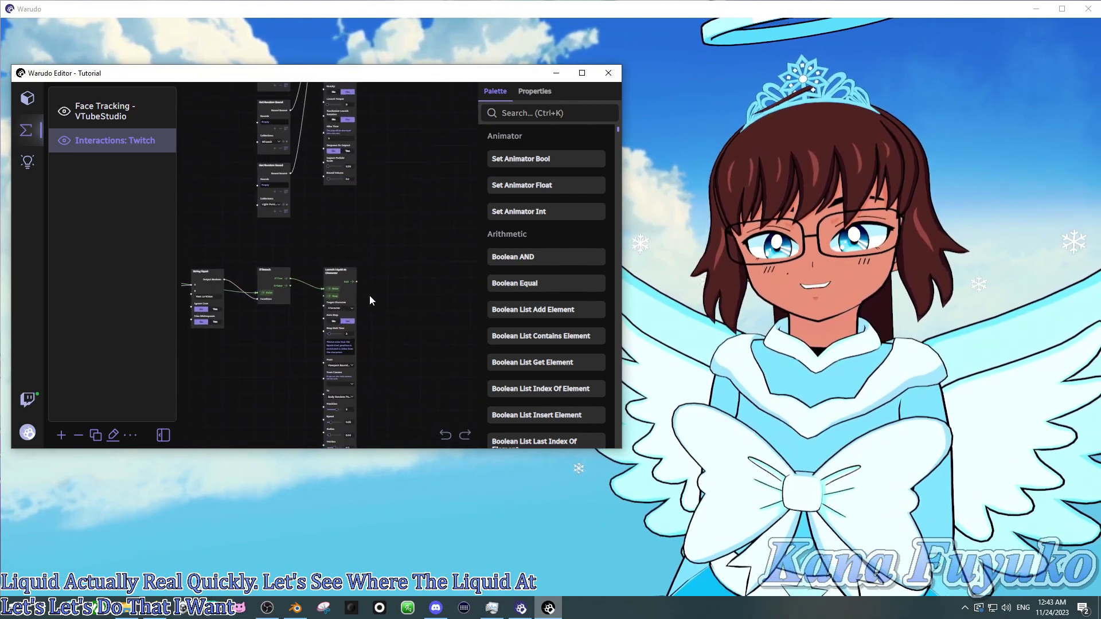
Add a Damage Health node for Healthbar with damage 5 and connect it to the exit of Launch Liquid At Character
scroll(382, 283, "up", 2)
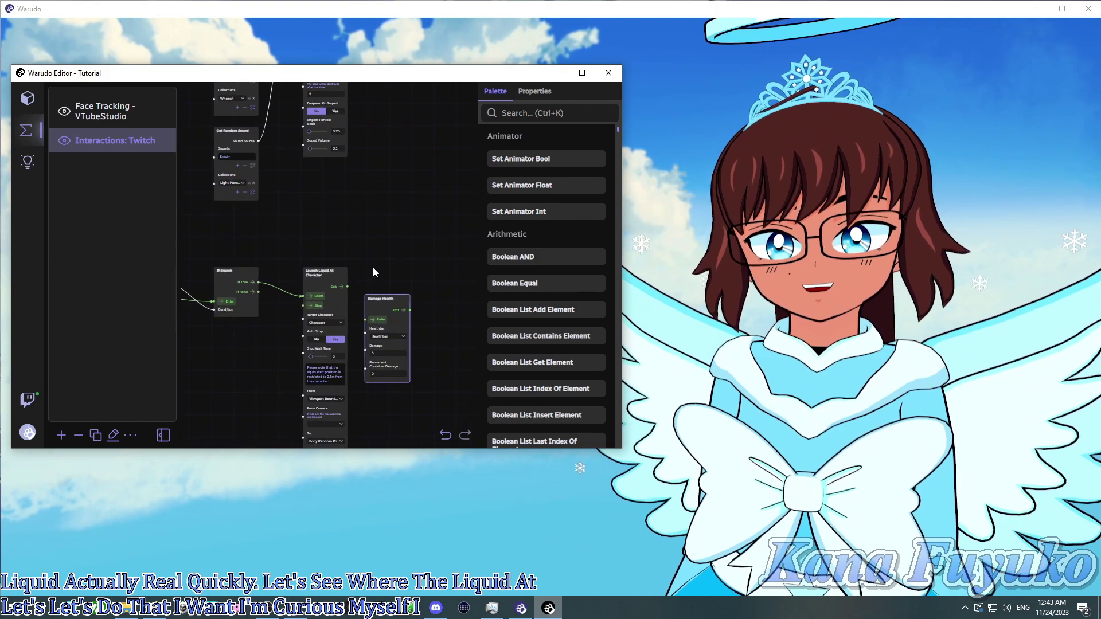
left_click(361, 319)
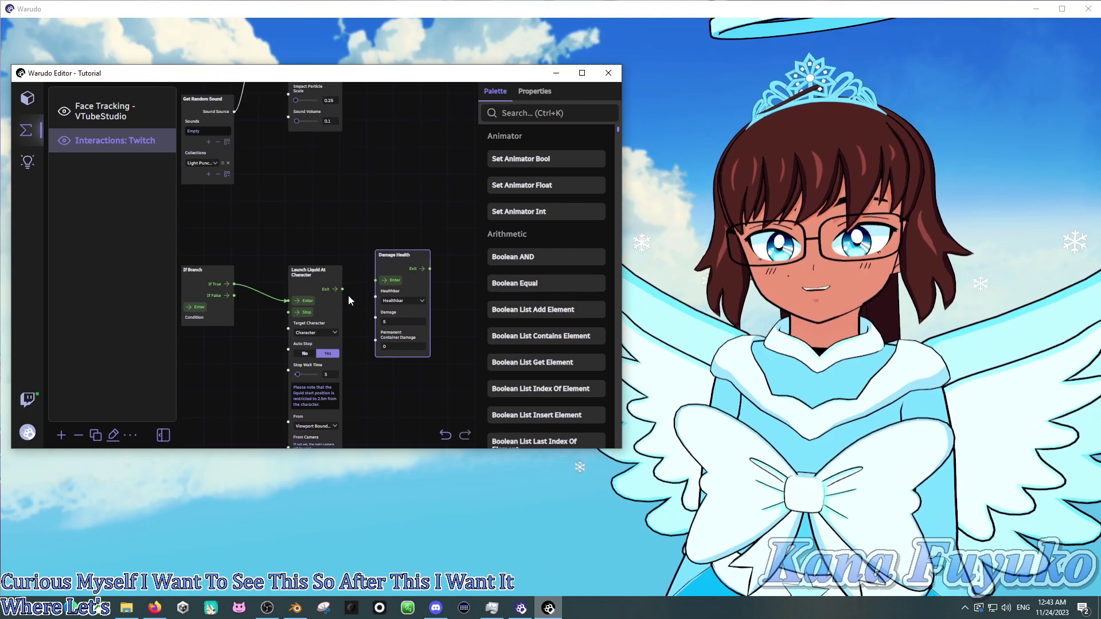
scroll(373, 275, "down", 2)
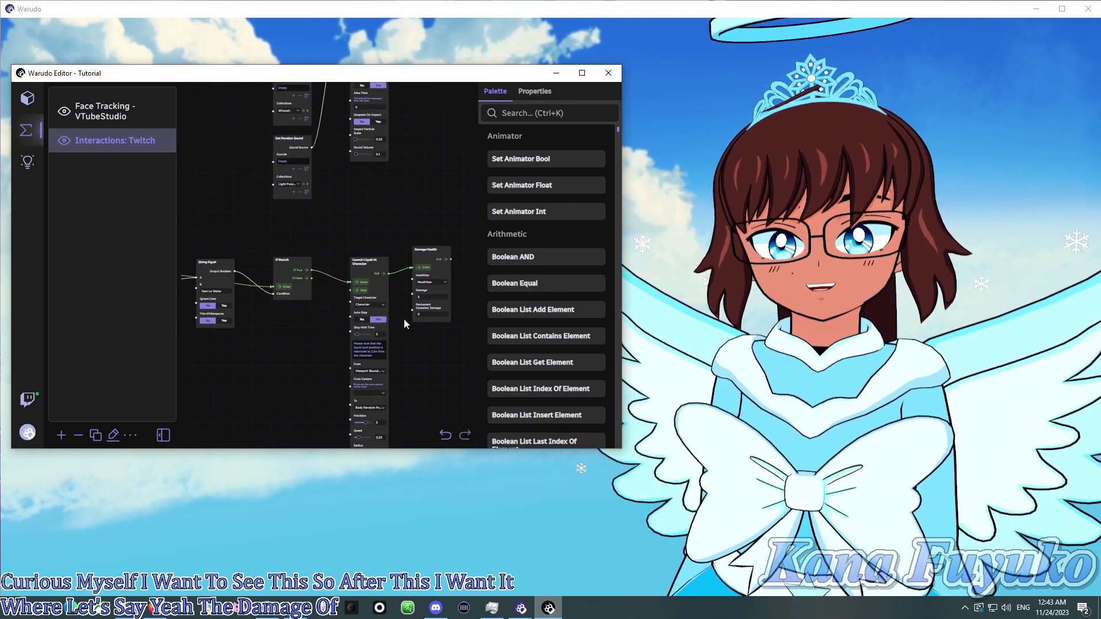
Trigger Launch Liquid At Character and watch the character's hearts to test the liquid damage
left_click(367, 268)
left_click(751, 208)
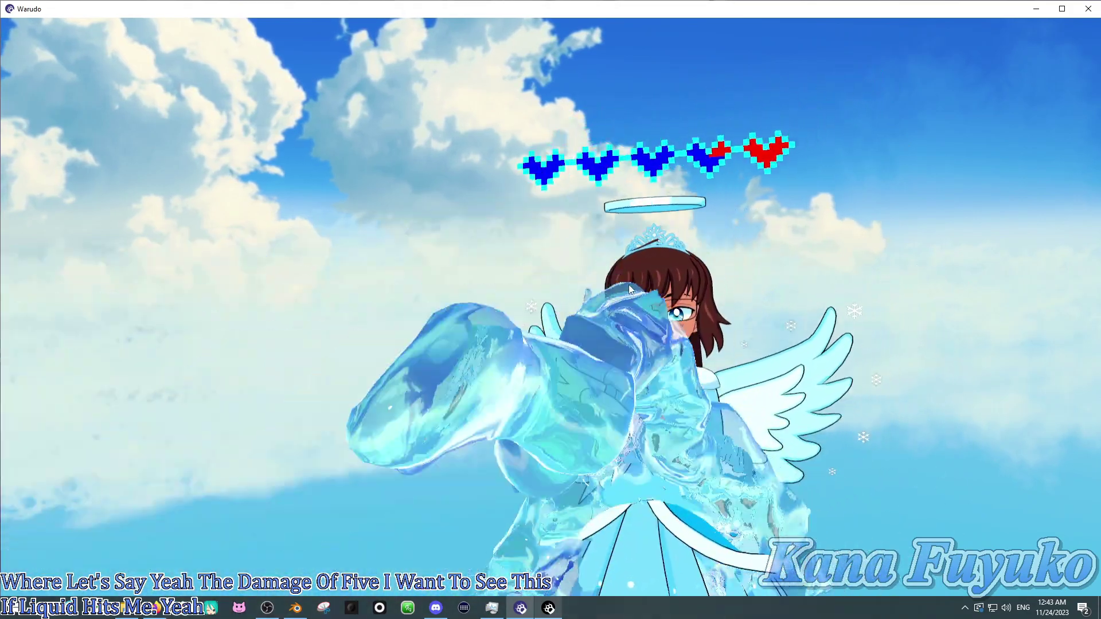
scroll(592, 283, "up", 3)
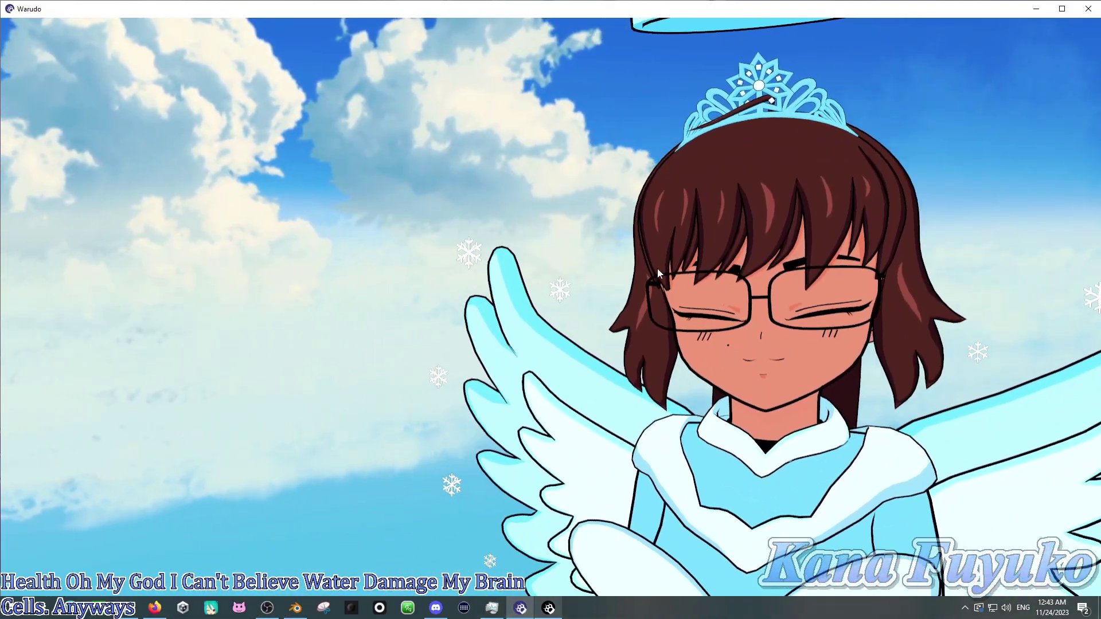
Delete the Damage Health node connected to Launch Liquid At Character
left_click(548, 608)
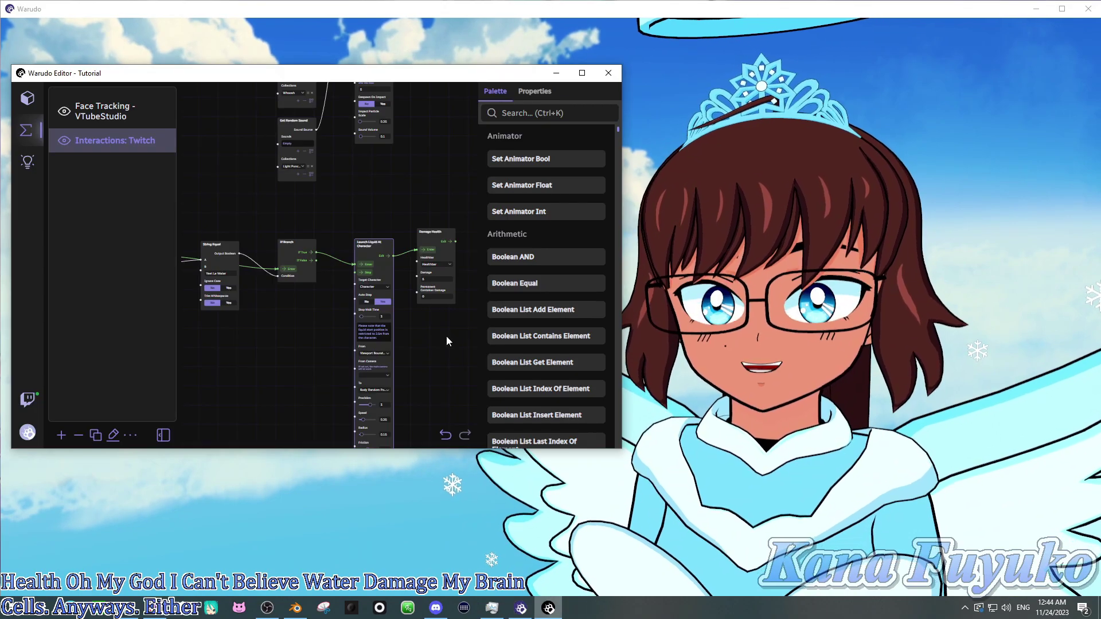
left_click(437, 238)
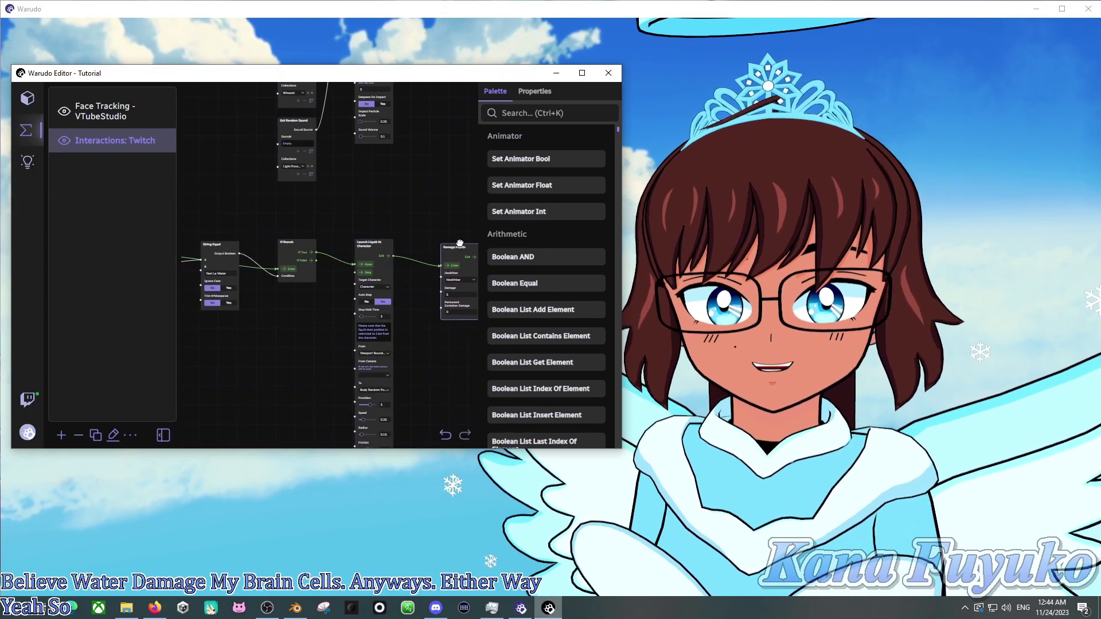
mouse_move(456, 246)
left_mouse_down()
mouse_move(441, 240)
mouse_move(449, 224)
mouse_move(428, 242)
mouse_move(367, 223)
mouse_move(339, 172)
mouse_move(491, 183)
mouse_move(395, 219)
left_mouse_up()
key("Delete")
left_click(906, 299)
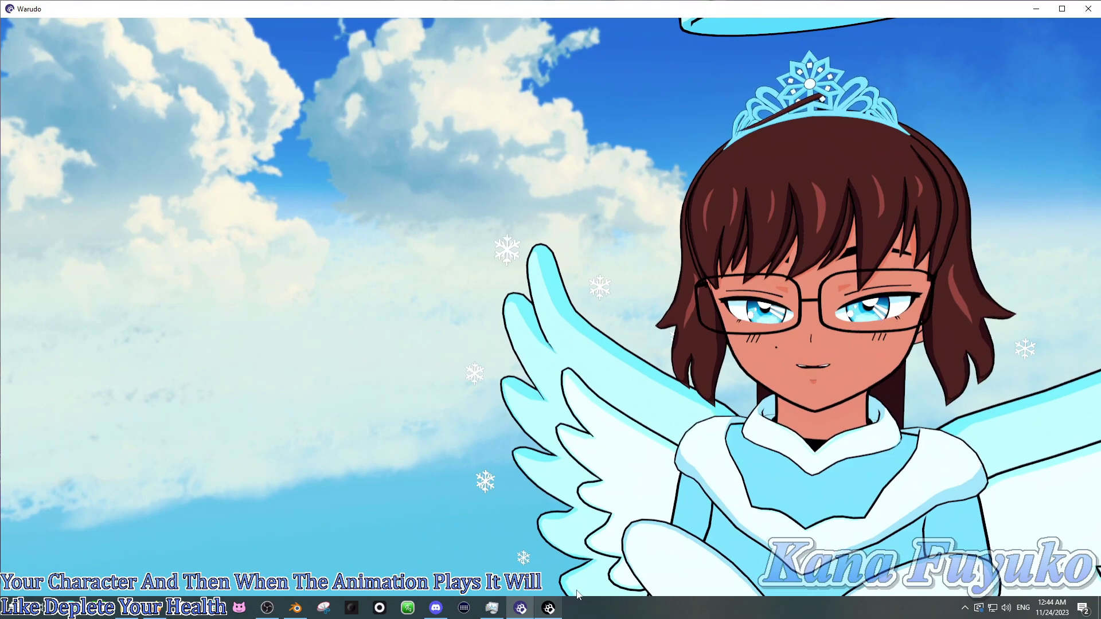
Review the channel points liquid chain and the surrounding node sequences in the Twitch interactions blueprint
left_click(549, 608)
left_click_drag(266, 318, 378, 315)
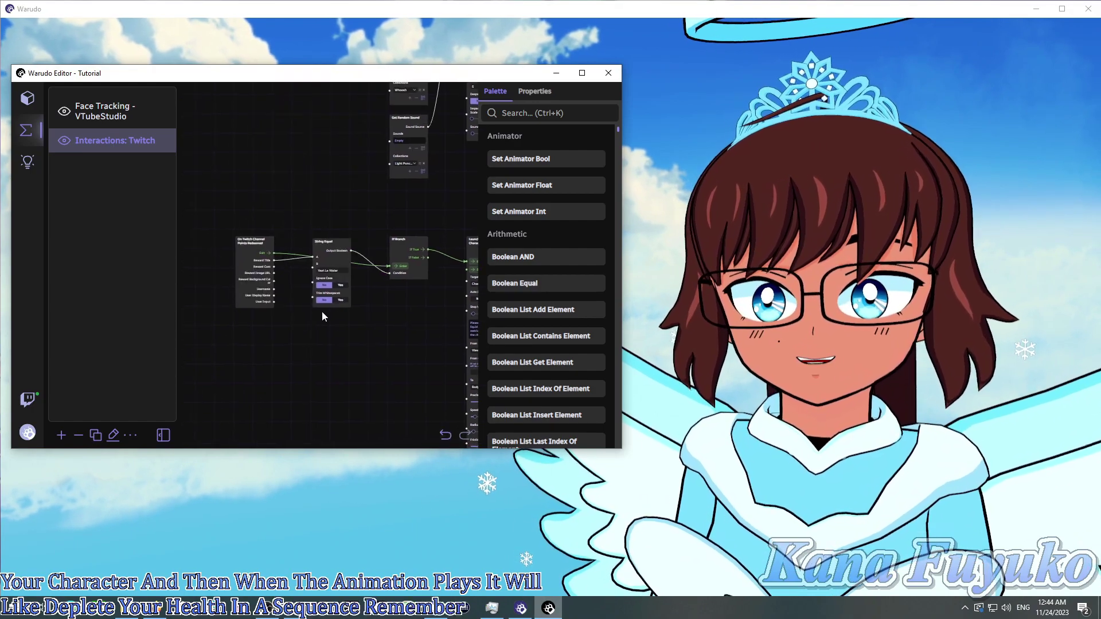
scroll(353, 318, "down", 5)
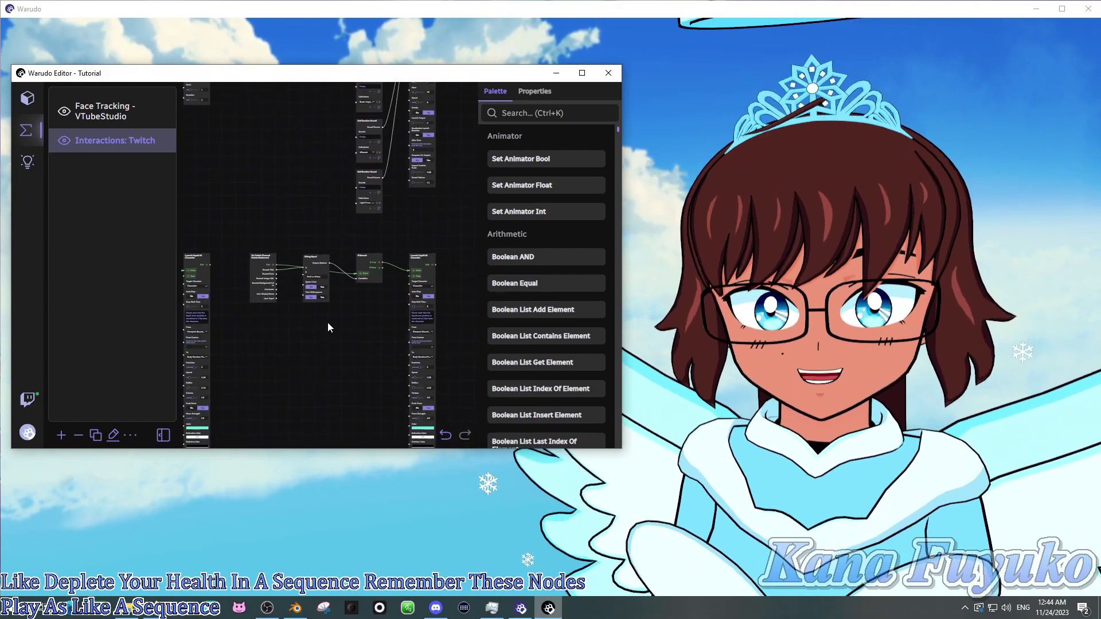
scroll(260, 216, "down", 1)
left_click_drag(256, 207, 361, 432)
left_click_drag(300, 273, 313, 325)
right_click_drag(314, 331, 360, 392)
right_click_drag(397, 154, 222, 263)
scroll(223, 257, "up", 4)
scroll(218, 251, "up", 2)
Rename the floor collider prop asset as Health
left_click(34, 96)
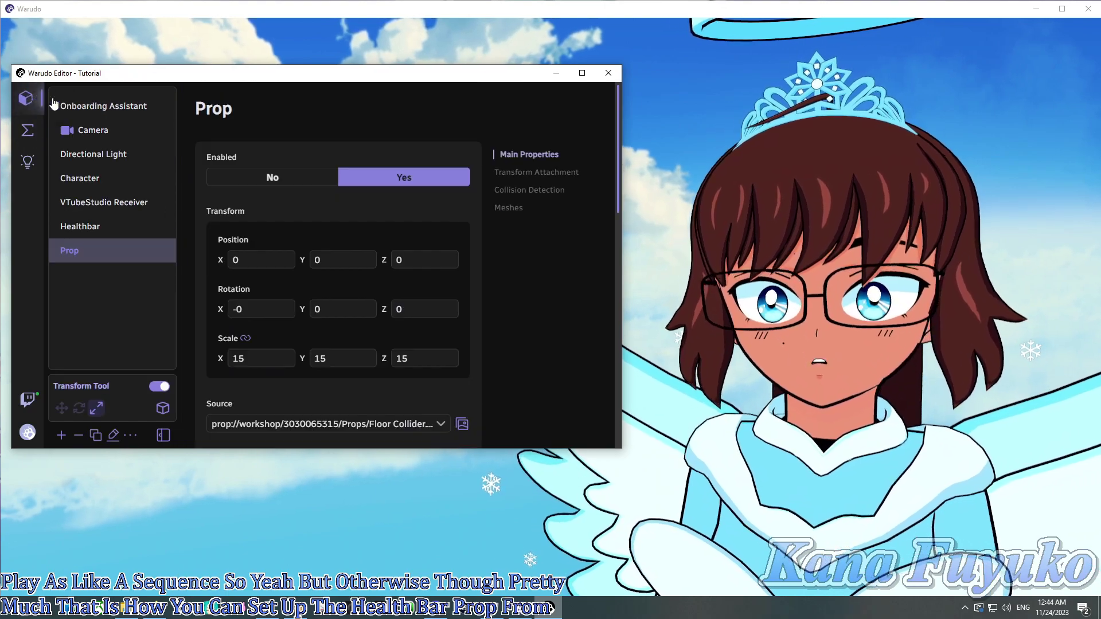
scroll(467, 284, "down", 5)
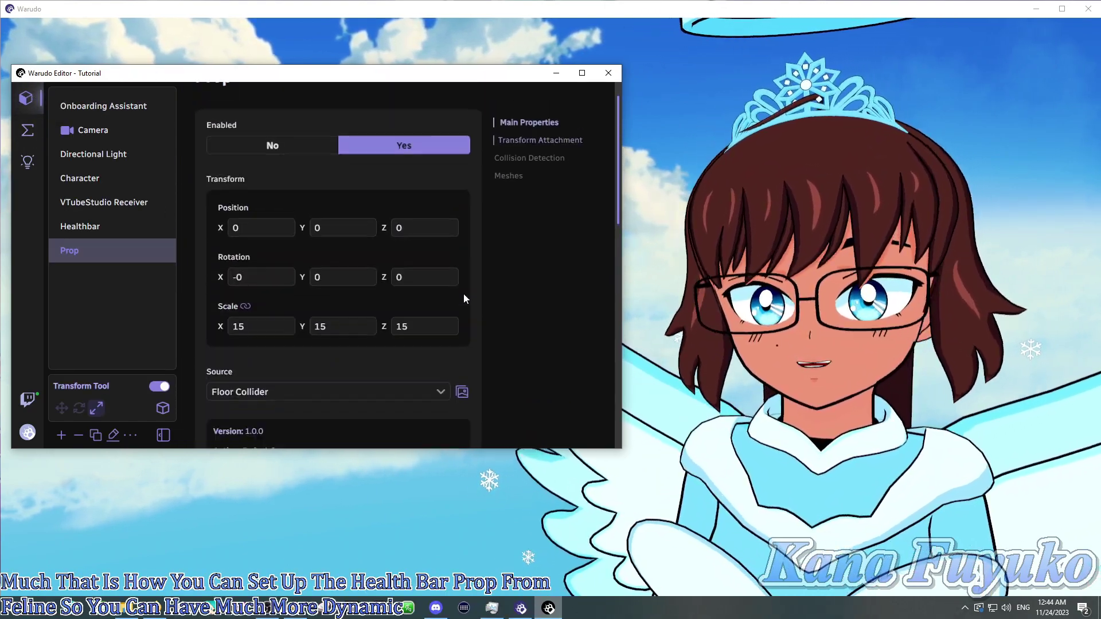
scroll(450, 264, "up", 5)
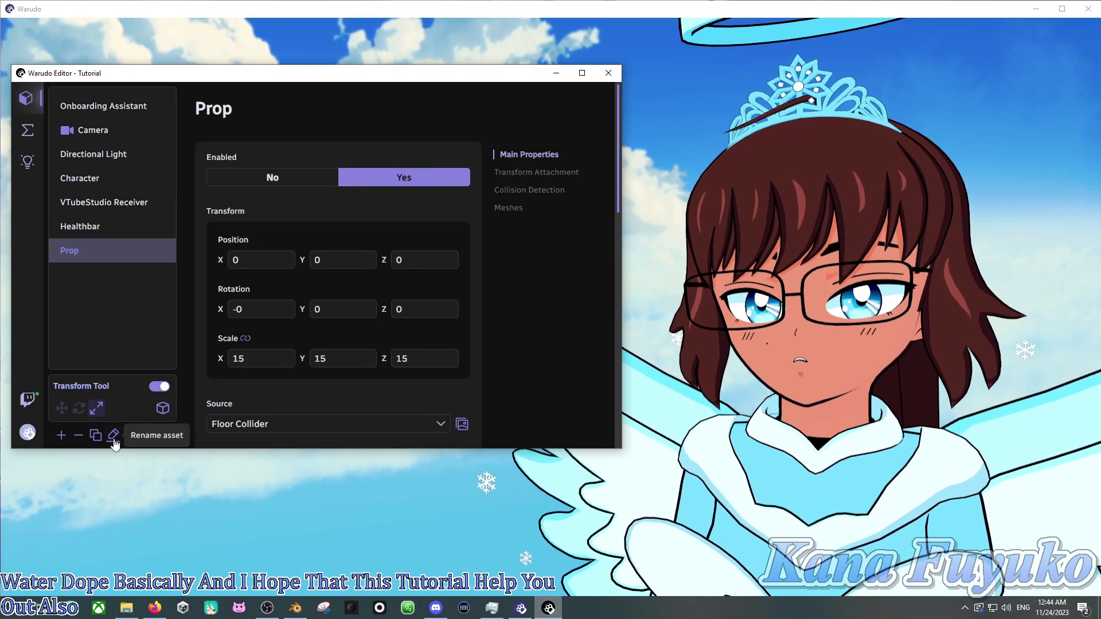
left_click(112, 436)
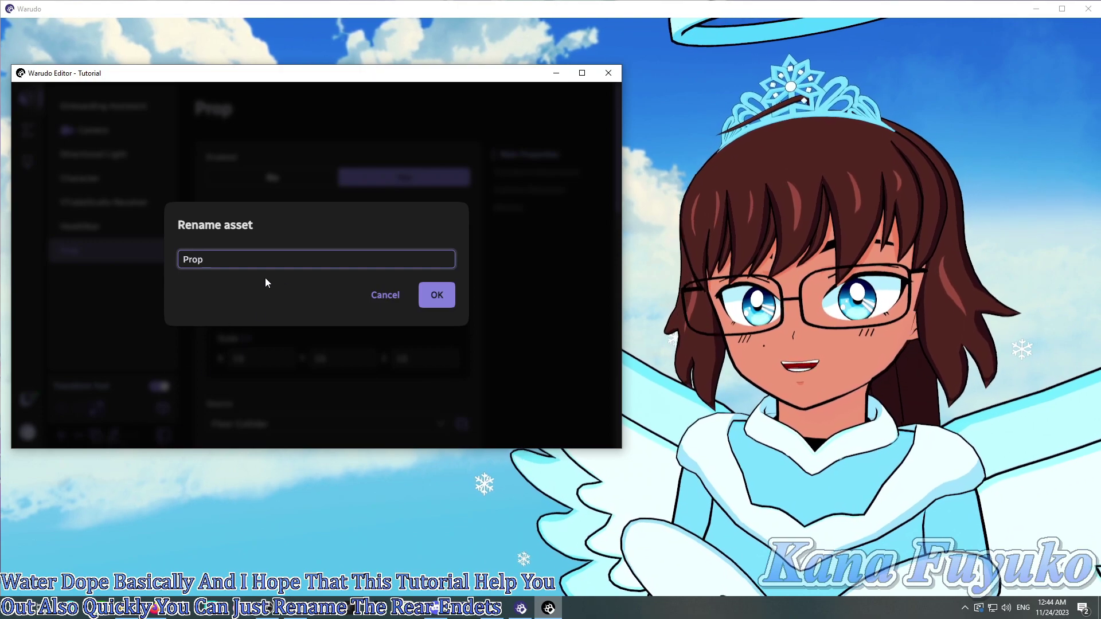
double_click(235, 262)
type("Heal")
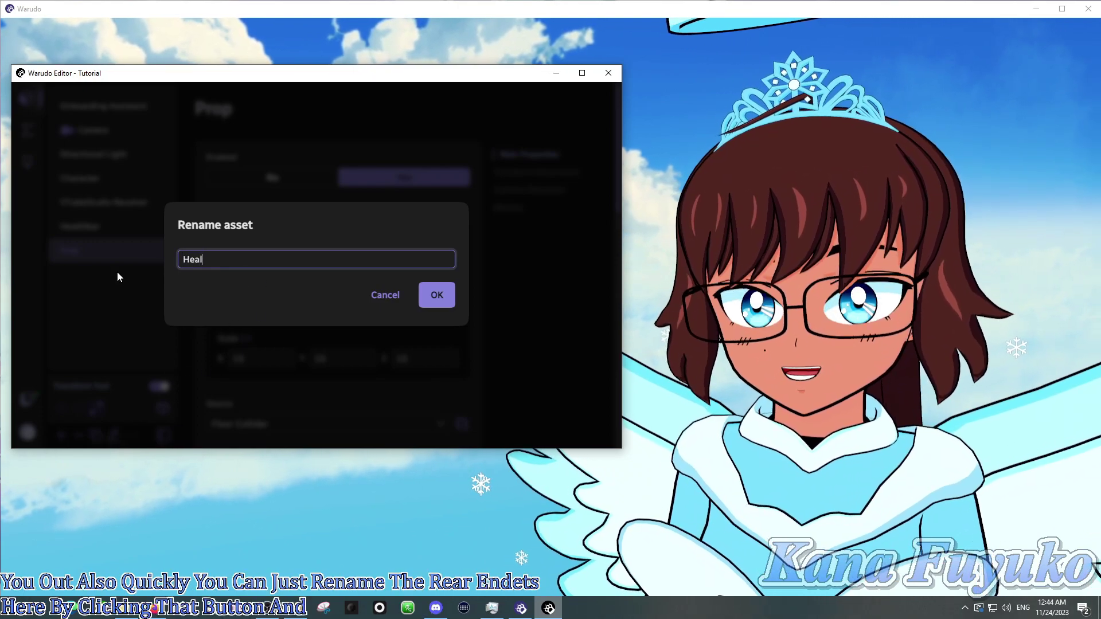
type("th")
key("Return")
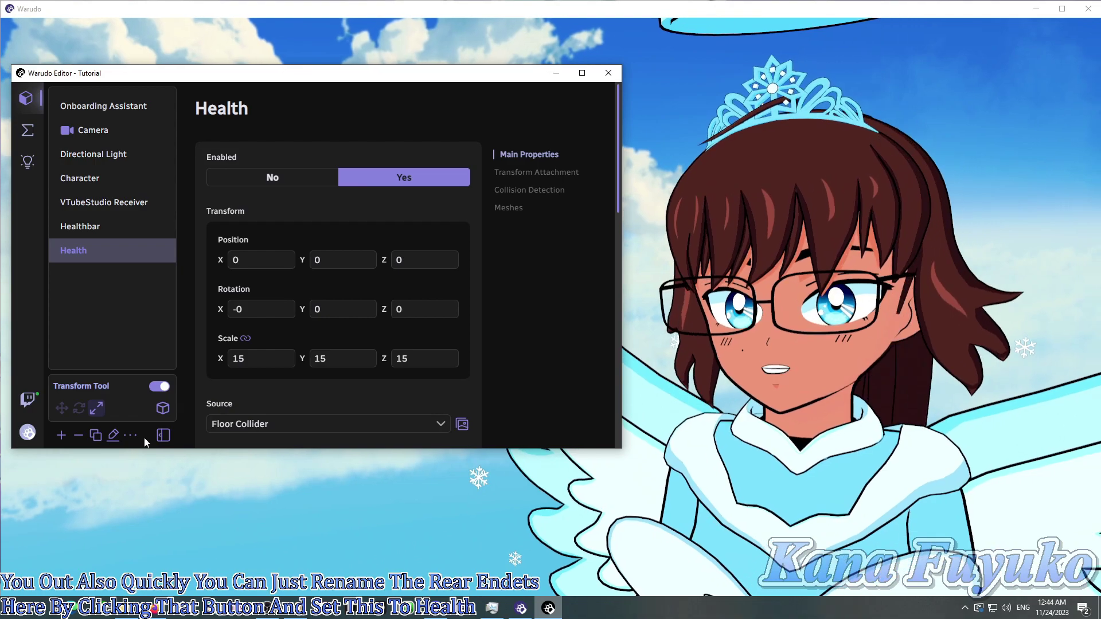